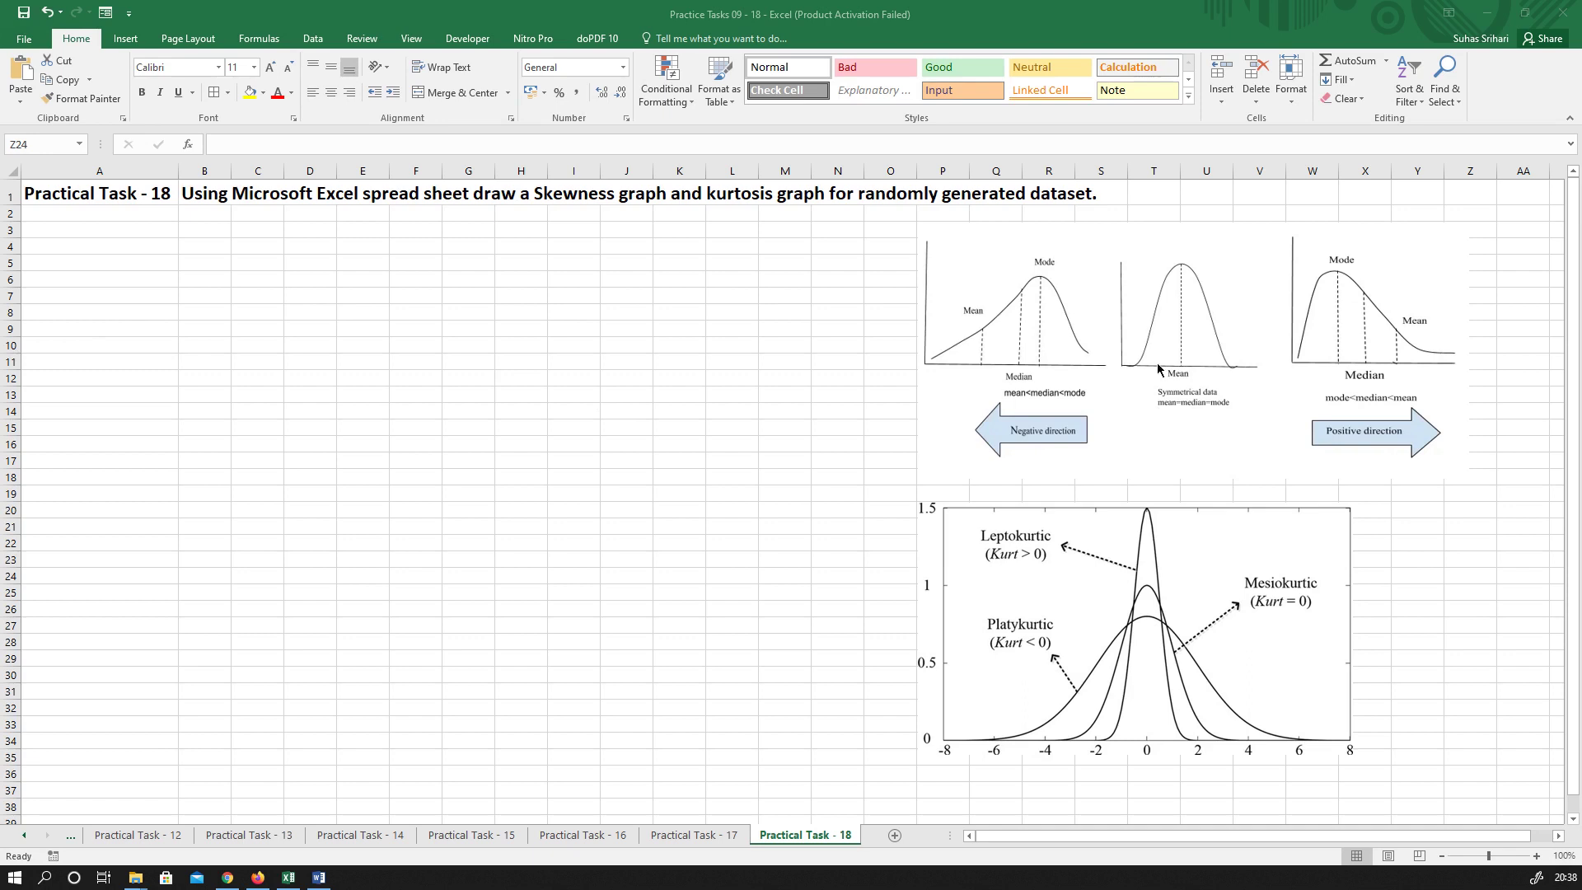
pyautogui.click(1142, 431)
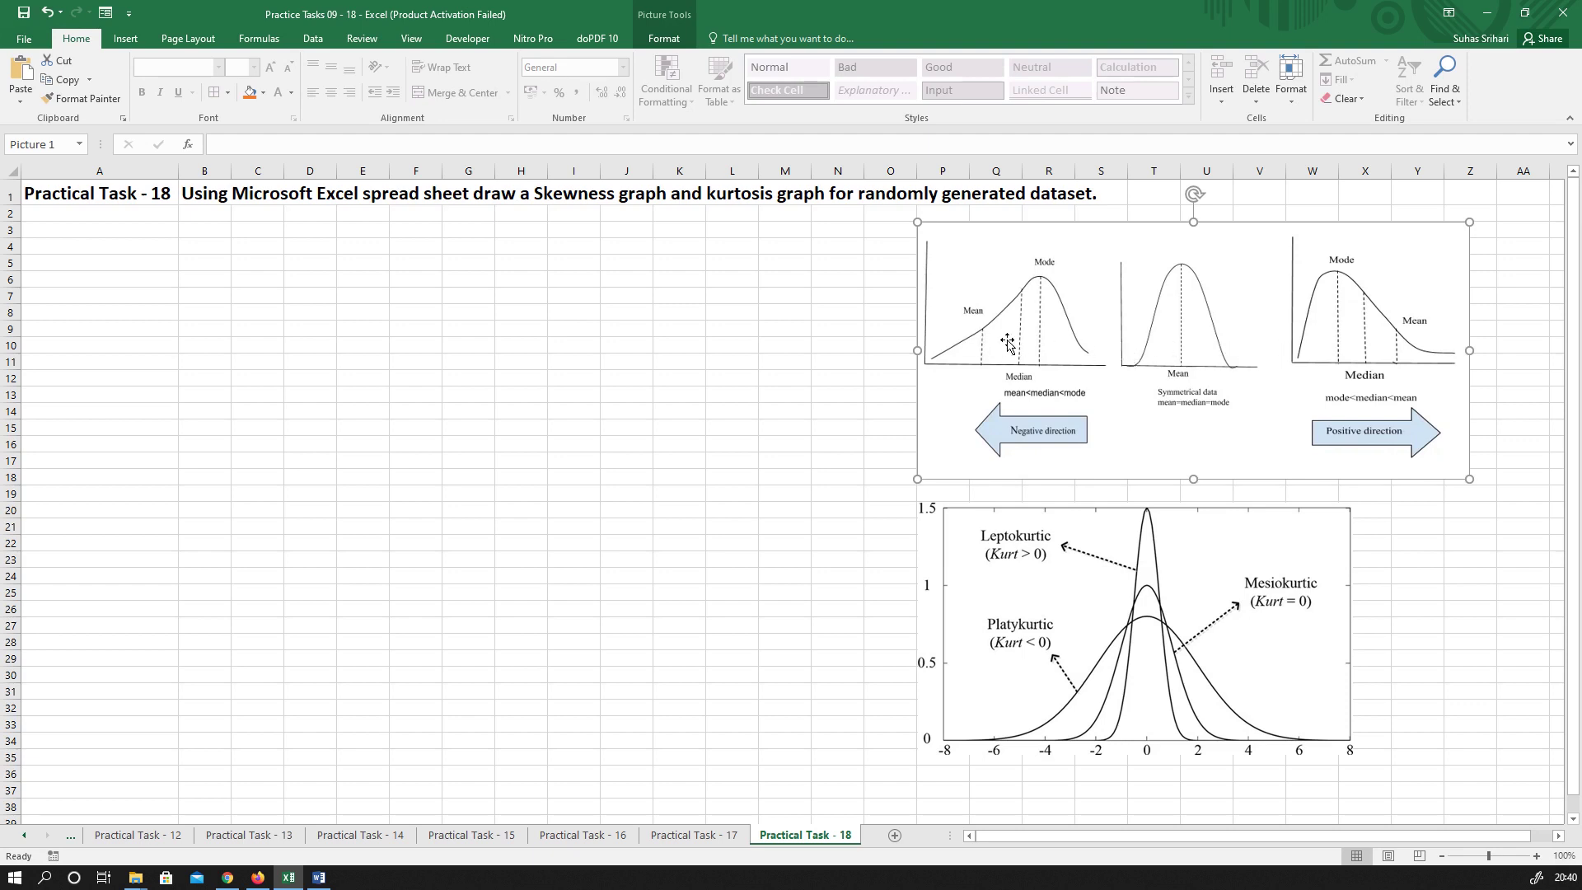
pyautogui.click(1178, 676)
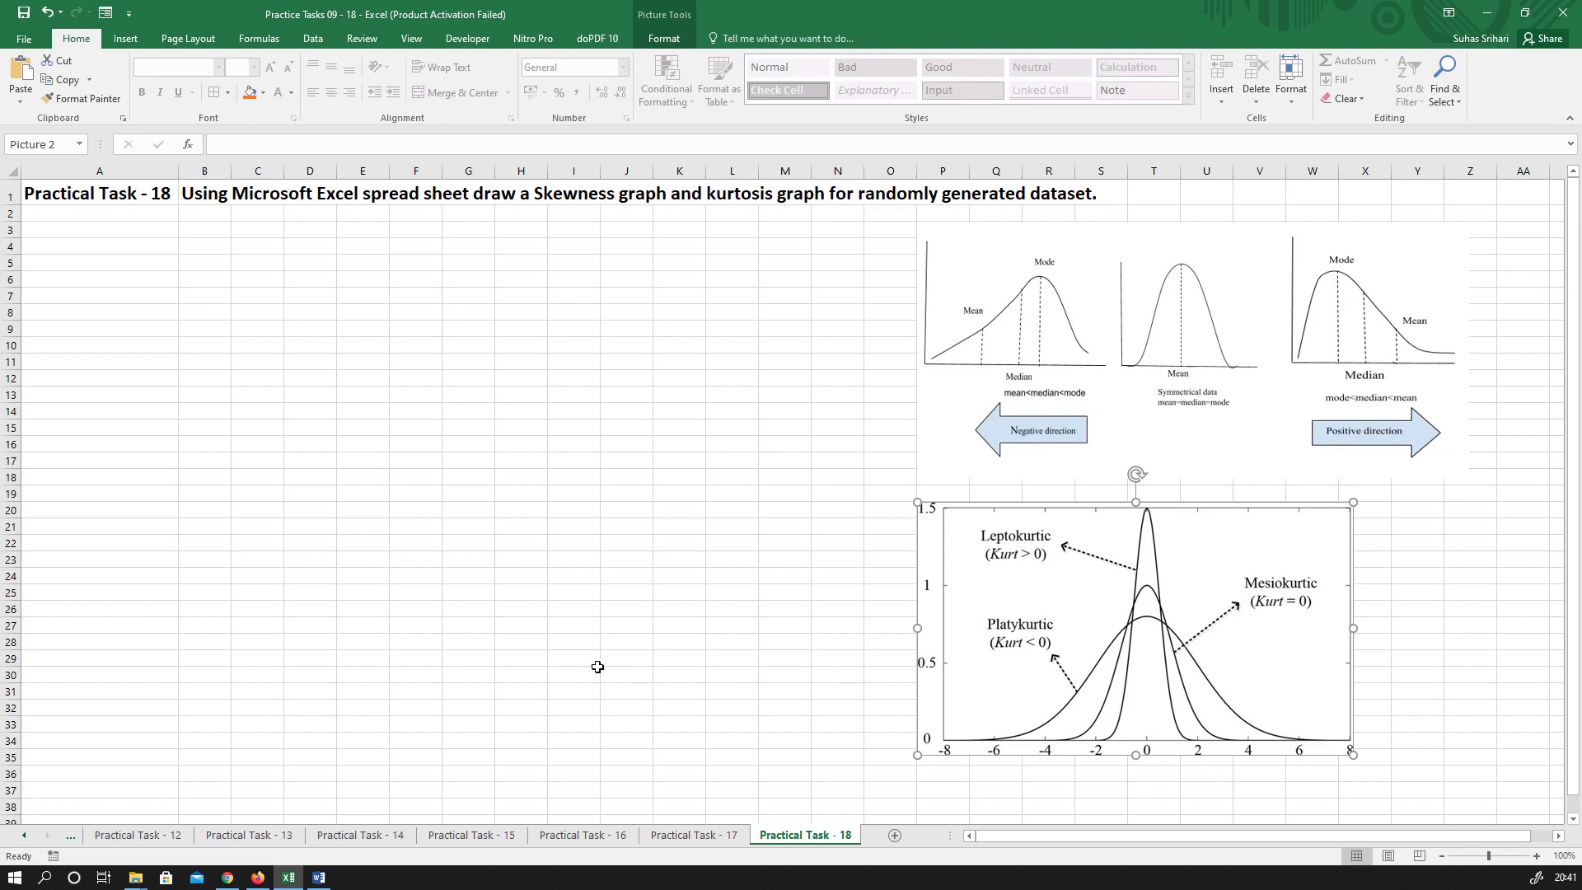
# Enter the headers Sl. No., Name of the Candidate and Marks in B6:D6 and fit column C's width to its text
pyautogui.click(201, 321)
pyautogui.click(205, 297)
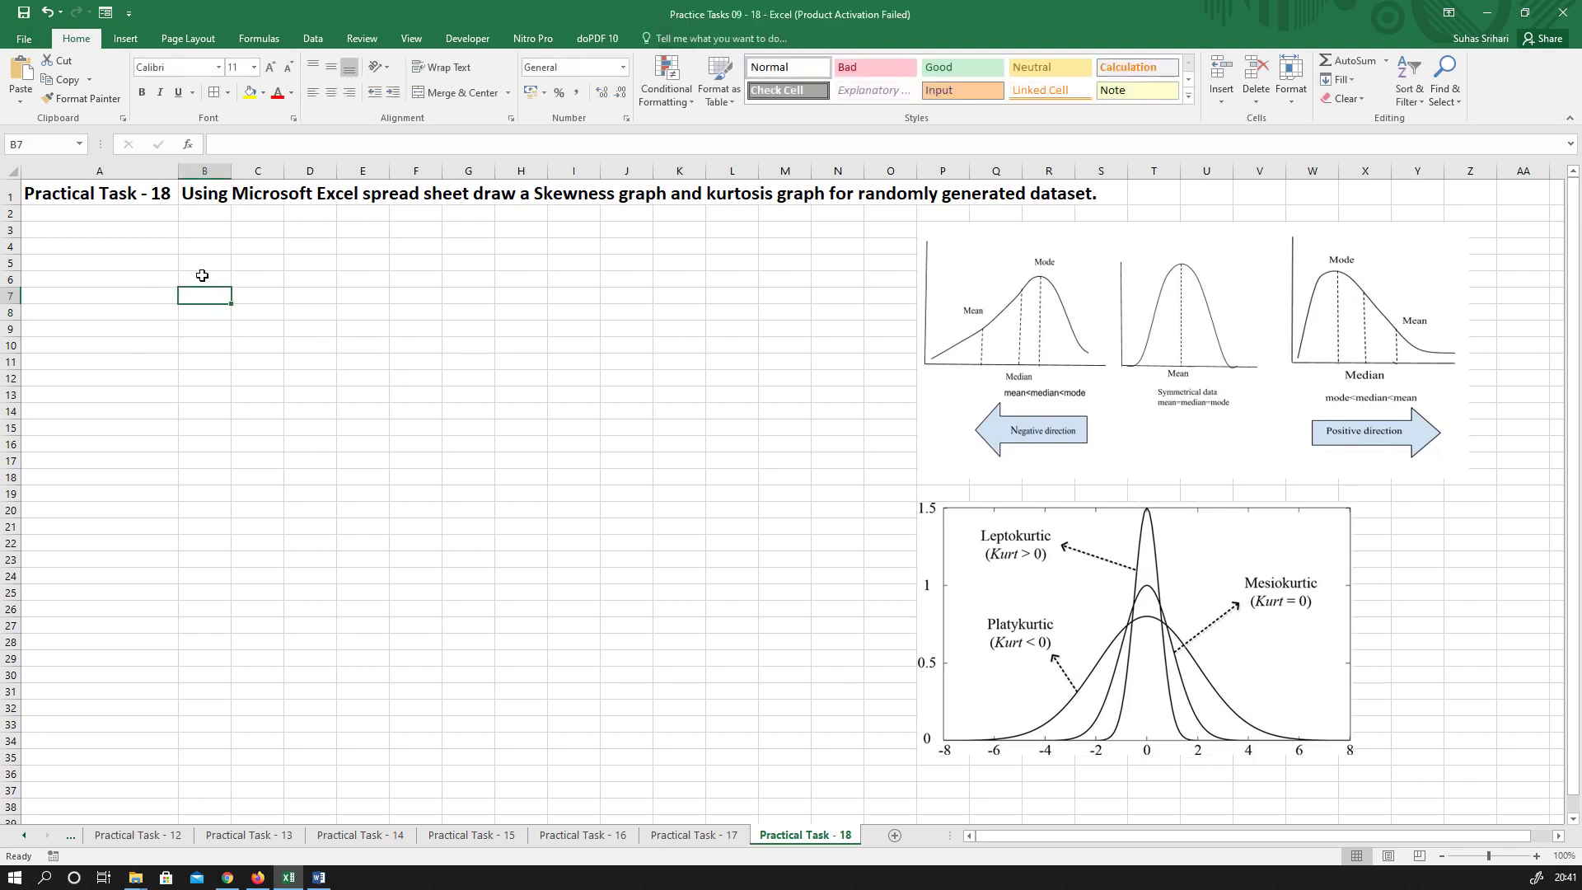
pyautogui.click(202, 281)
pyautogui.write('Sl')
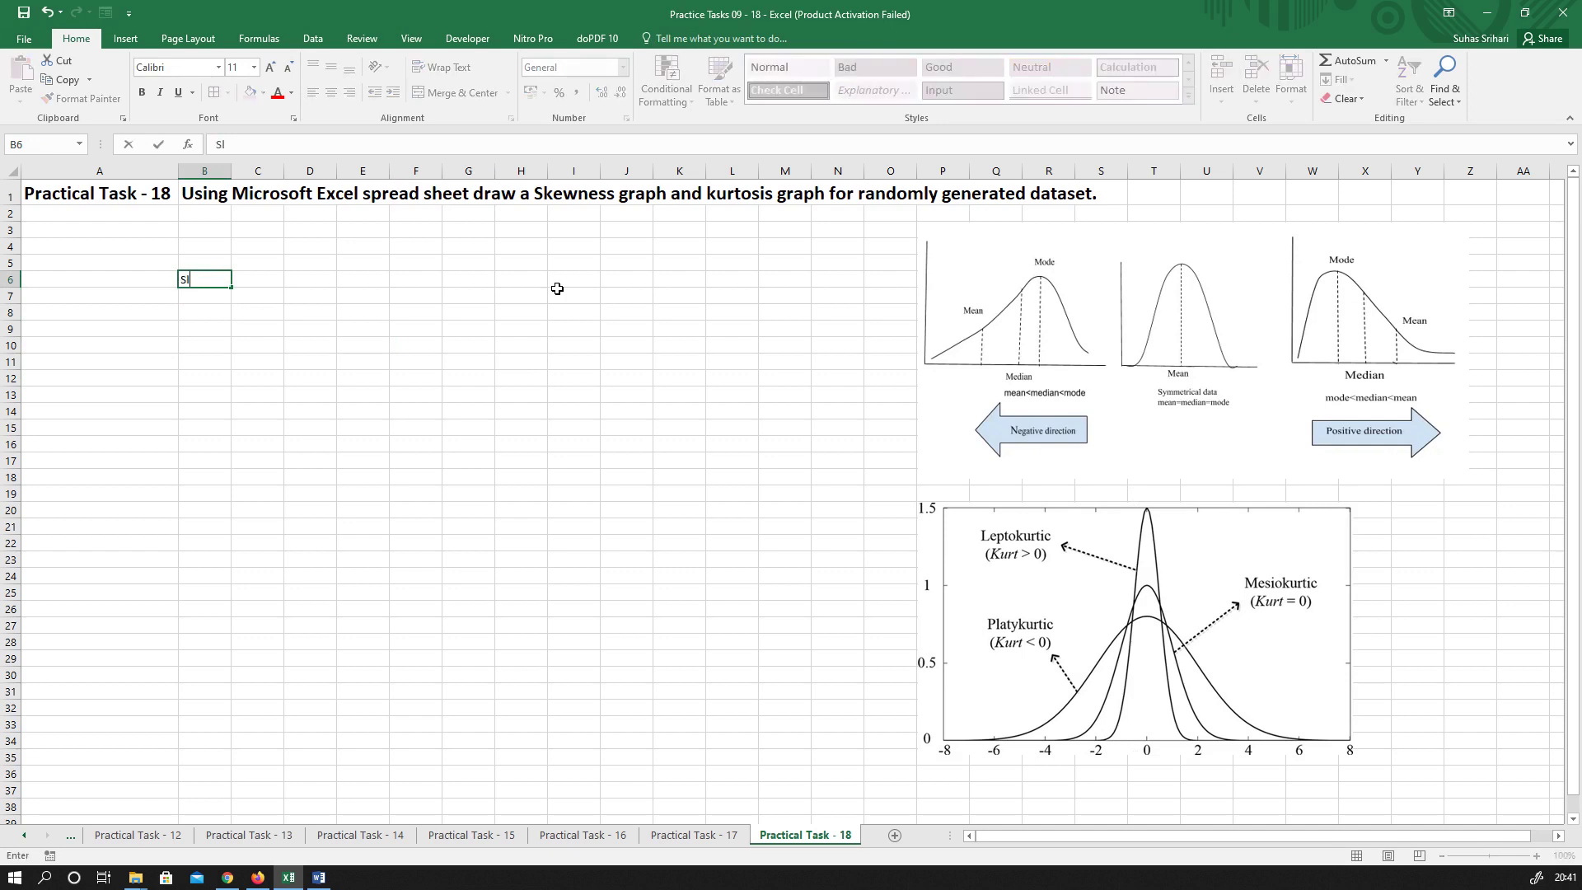
pyautogui.write('. No.')
pyautogui.press('Tab')
pyautogui.write('N')
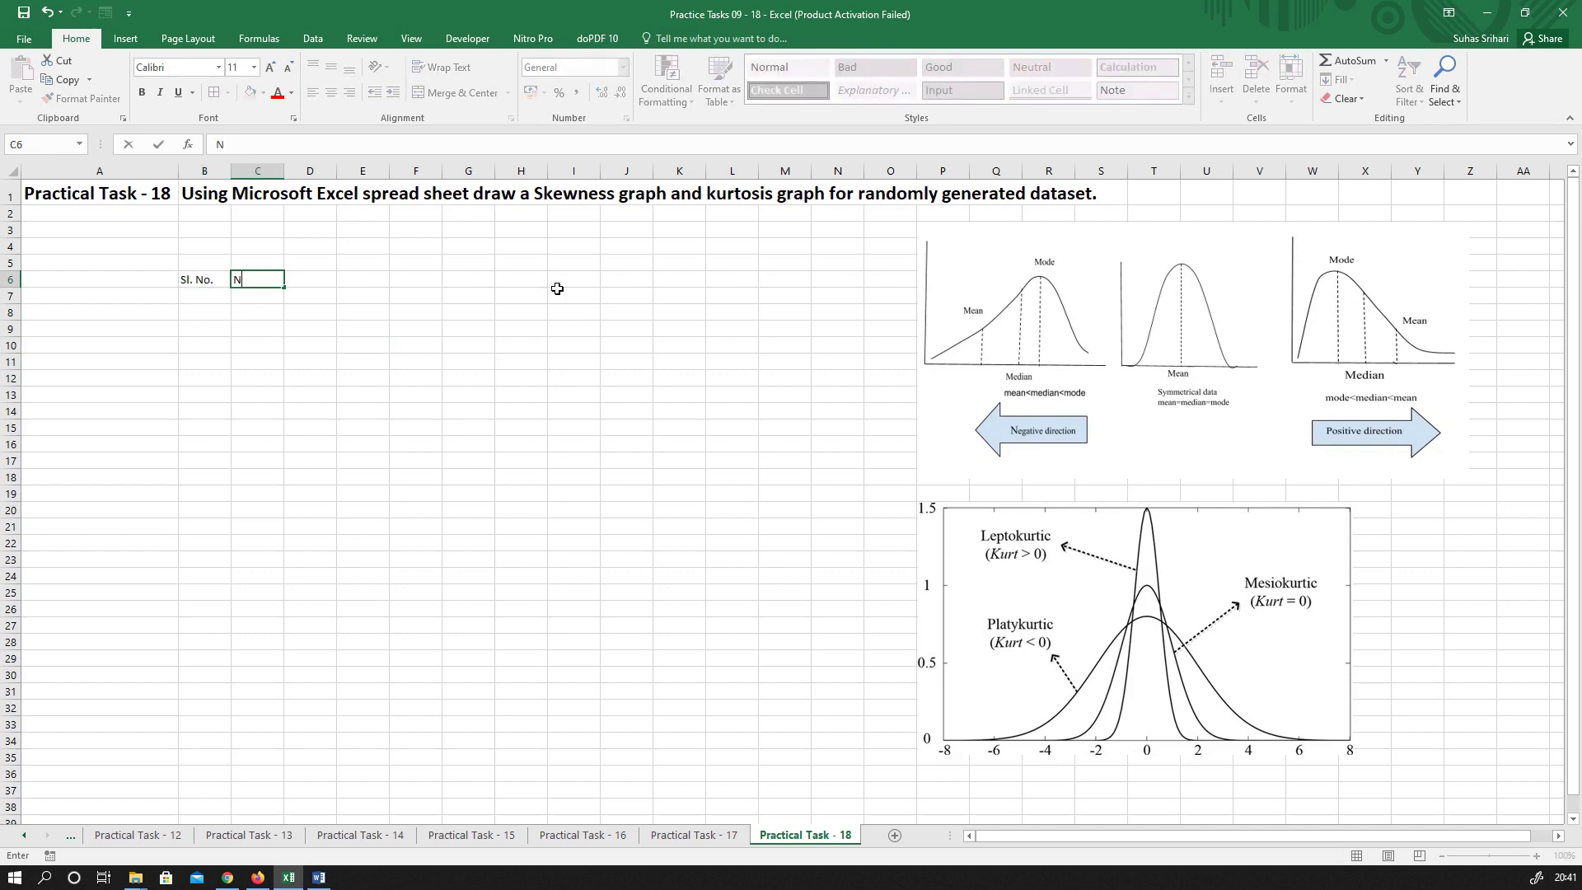
pyautogui.write('ame of the Candidat')
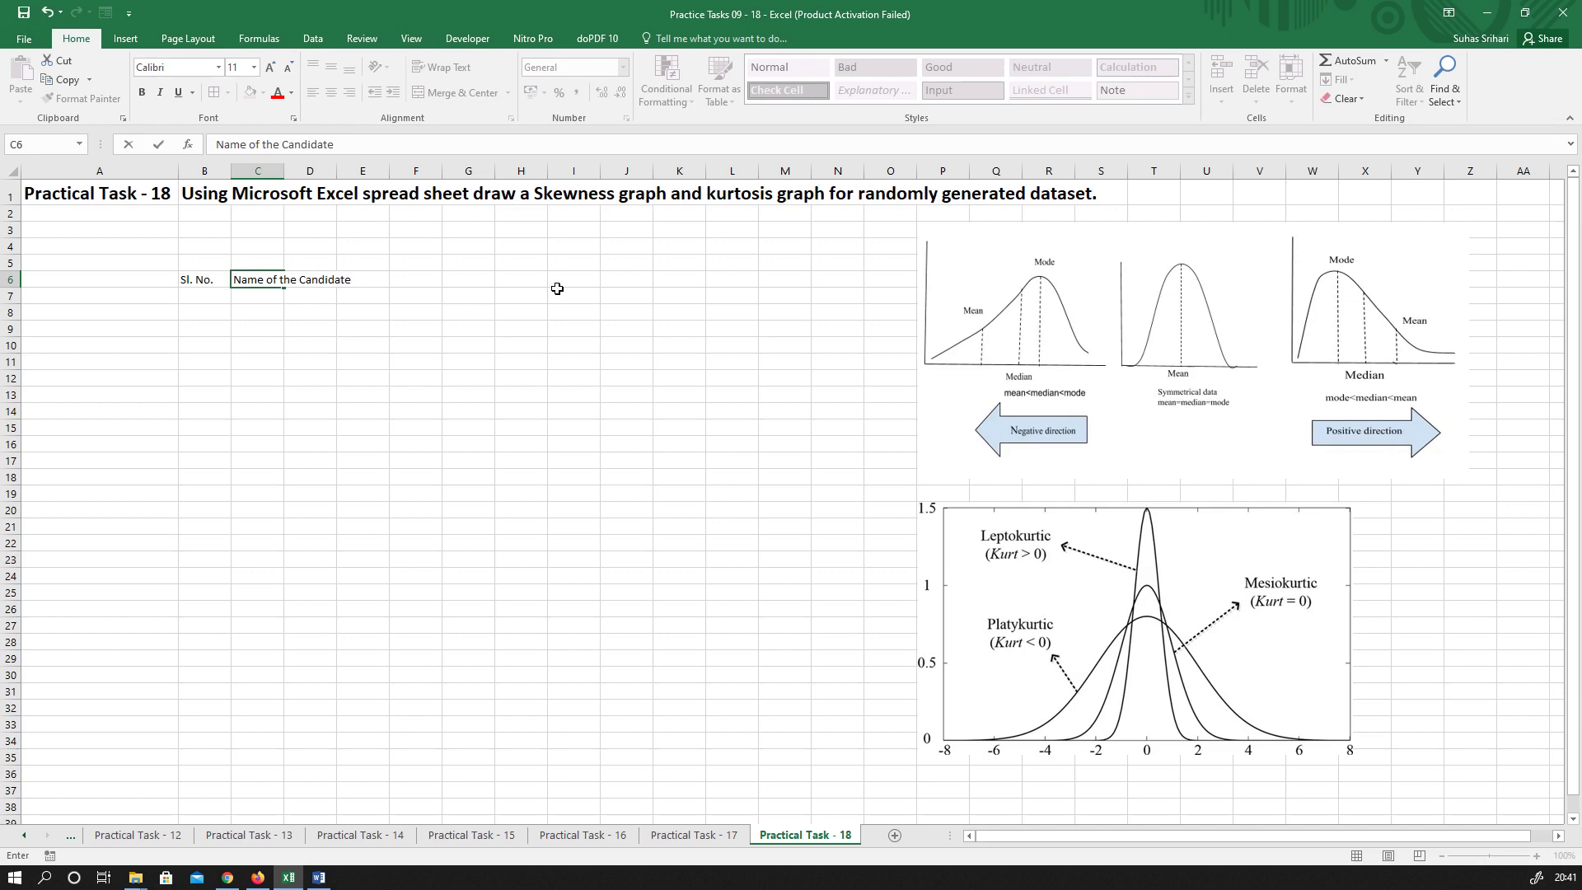
pyautogui.write('e')
pyautogui.hotkey('ctrl', 'Return')
pyautogui.press('Right')
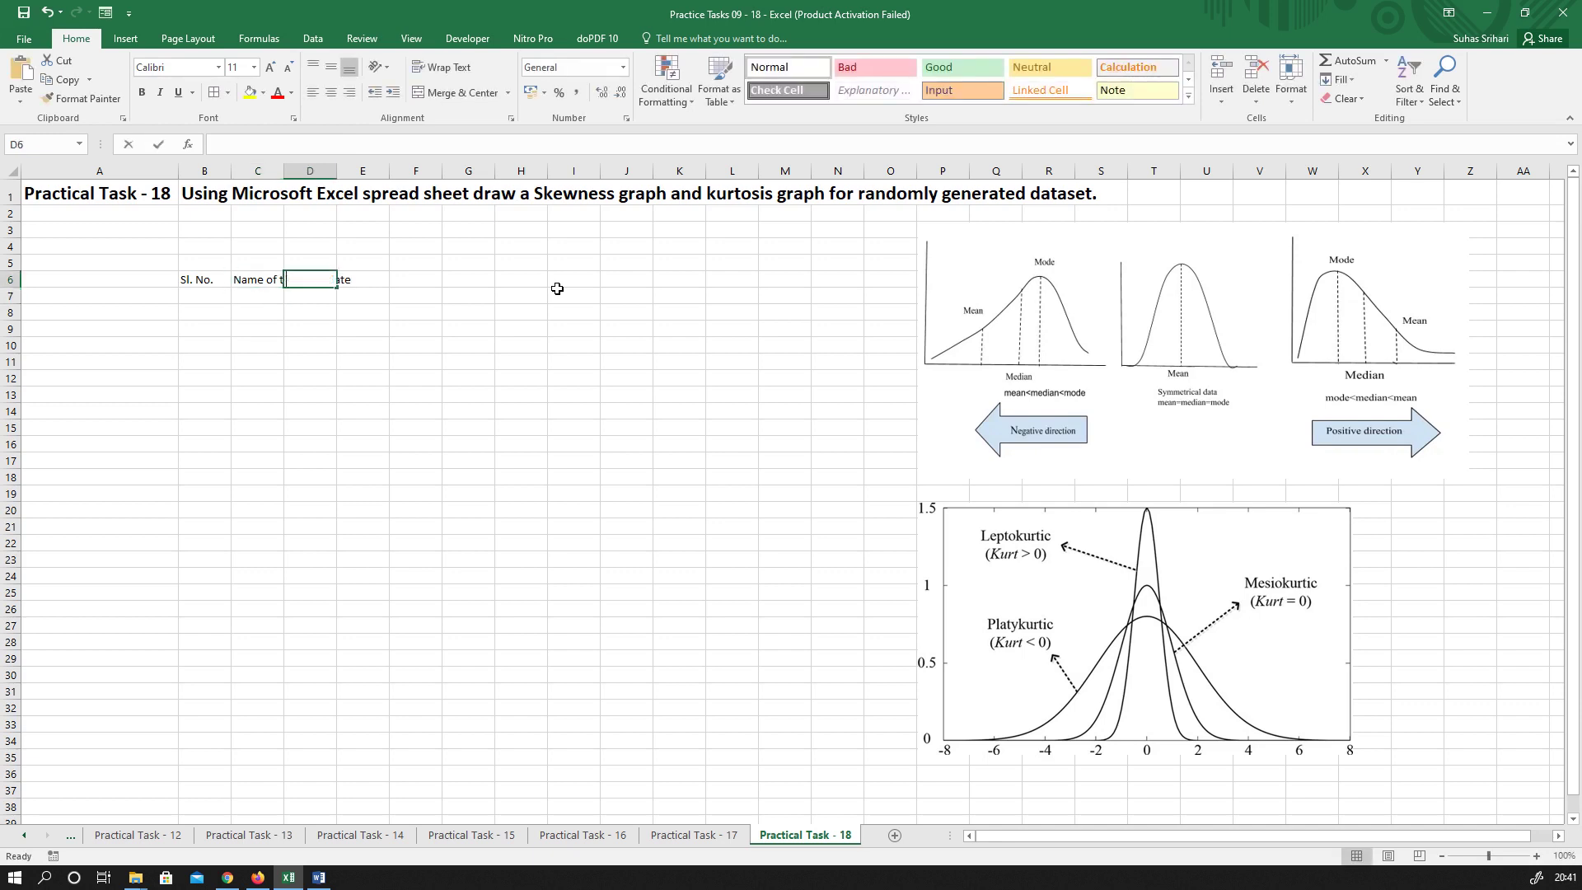
pyautogui.write('Marks')
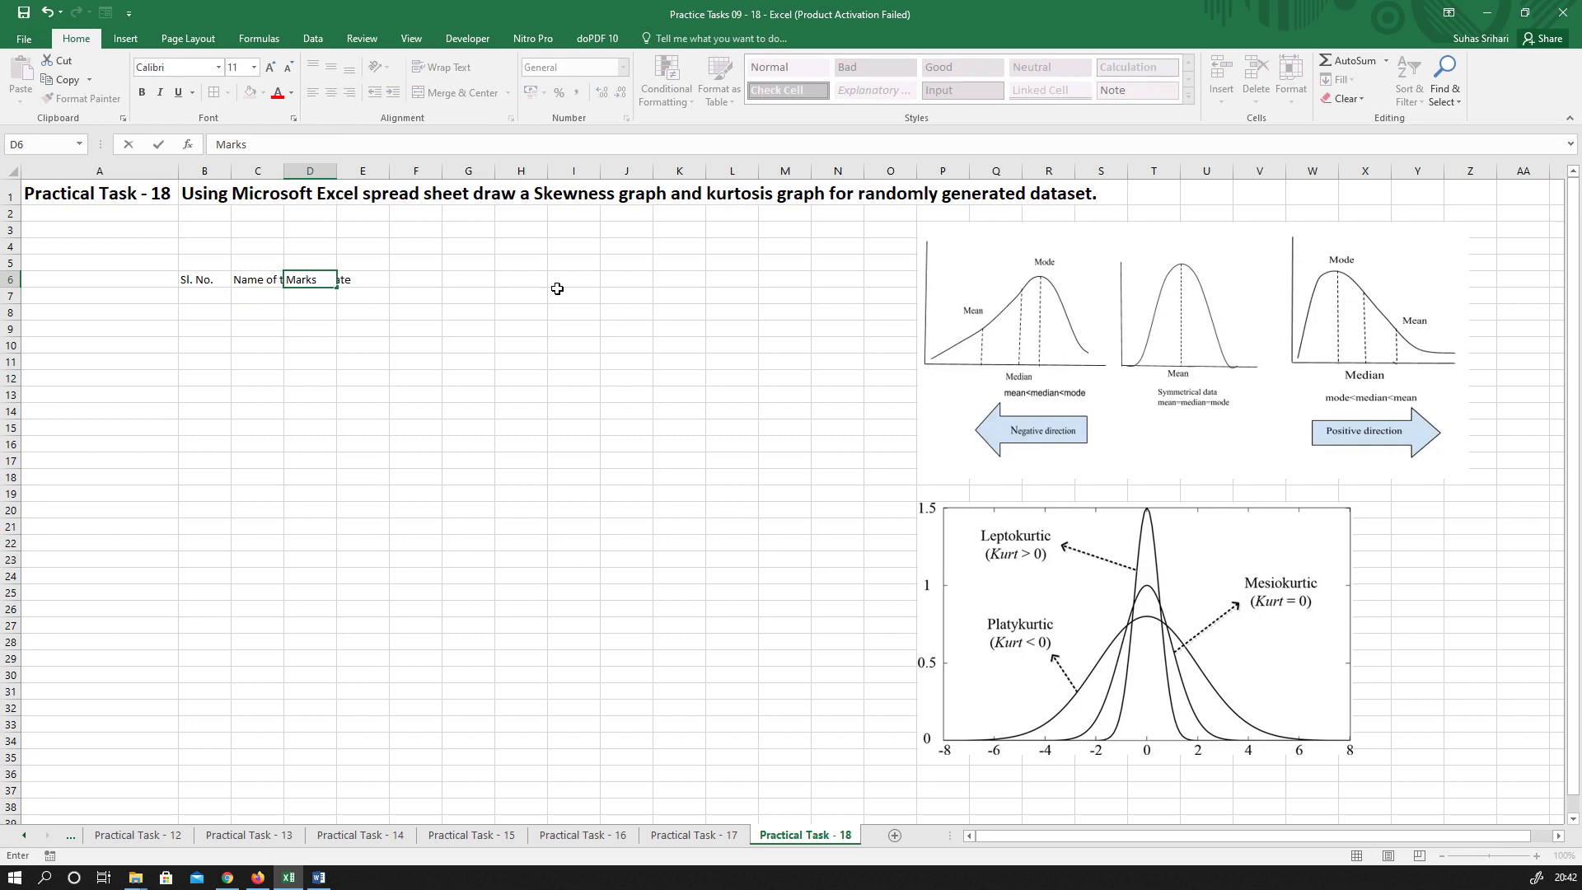
pyautogui.press('Return')
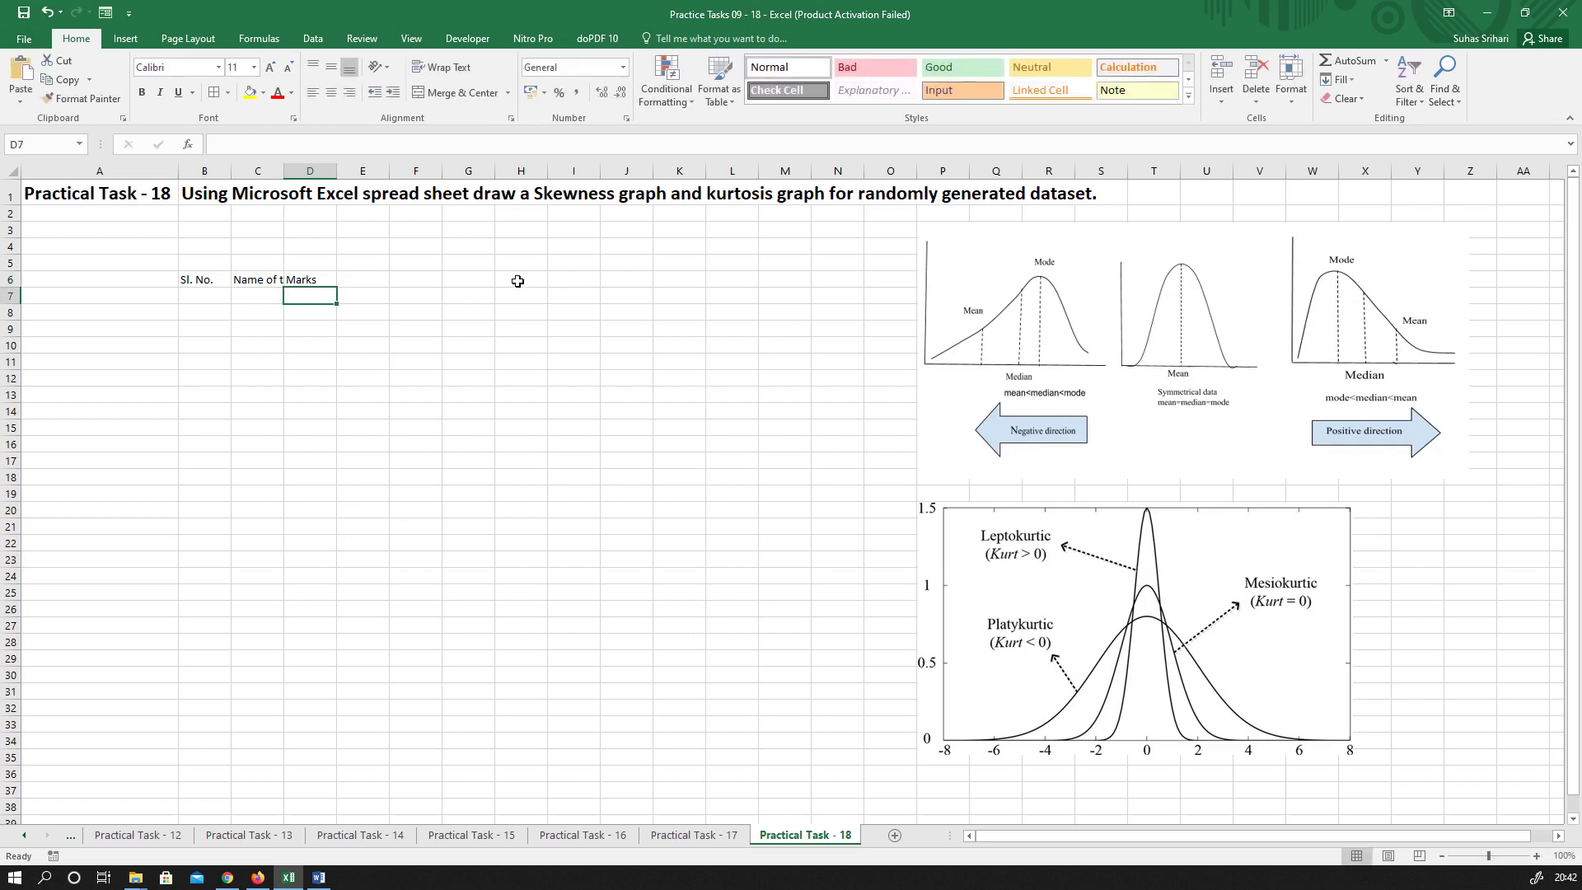
pyautogui.doubleClick(282, 167)
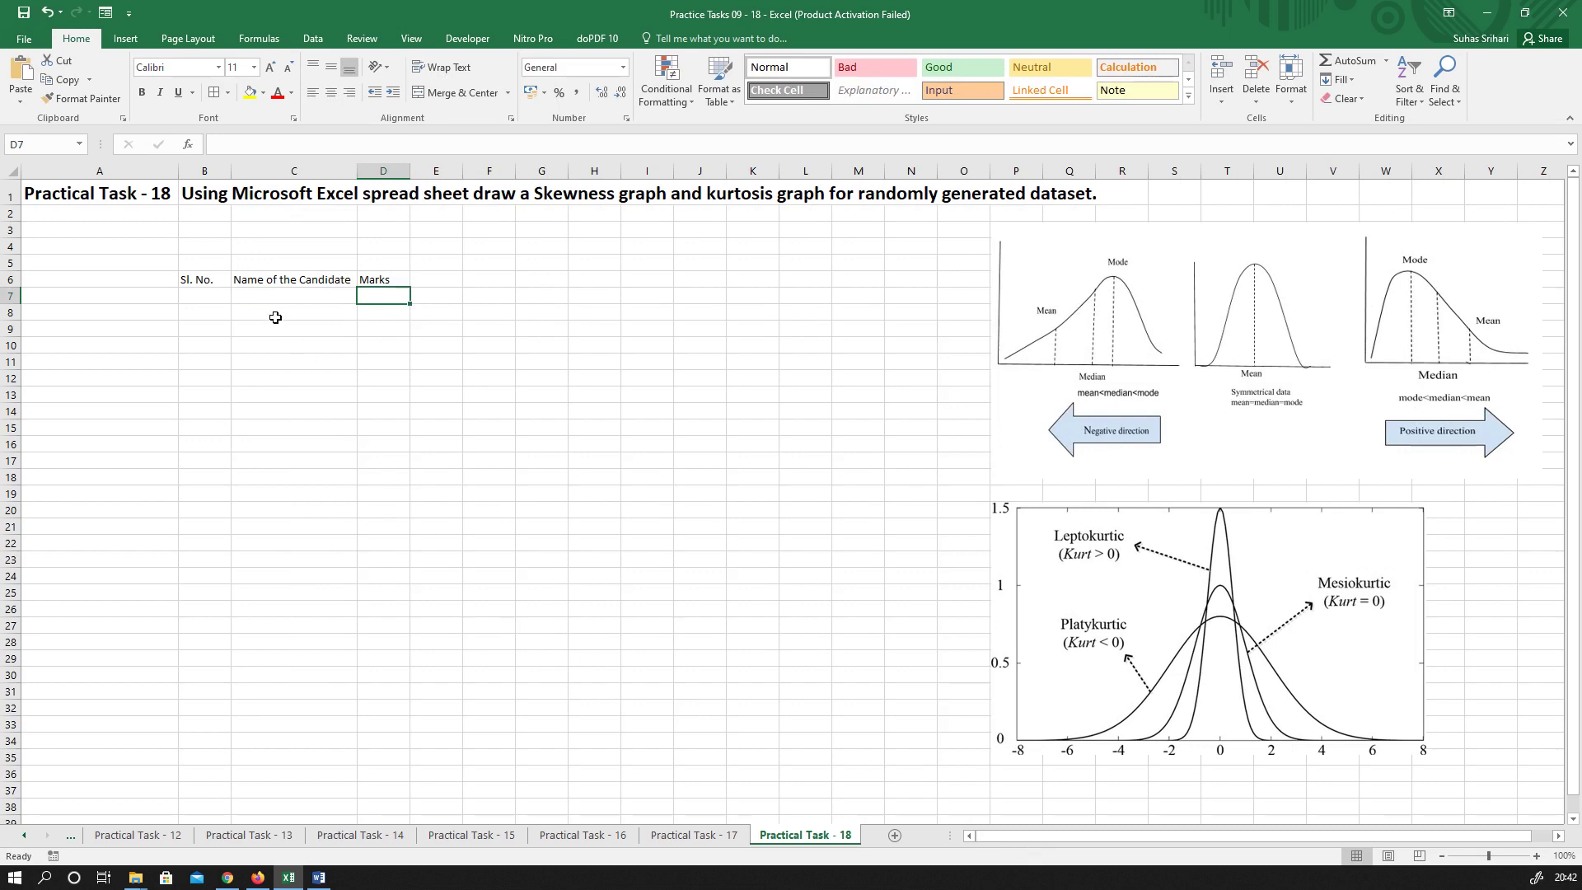
# Fill in the first record with serial number 1 in B7 and Student_01 in C7
pyautogui.click(206, 292)
pyautogui.write('1')
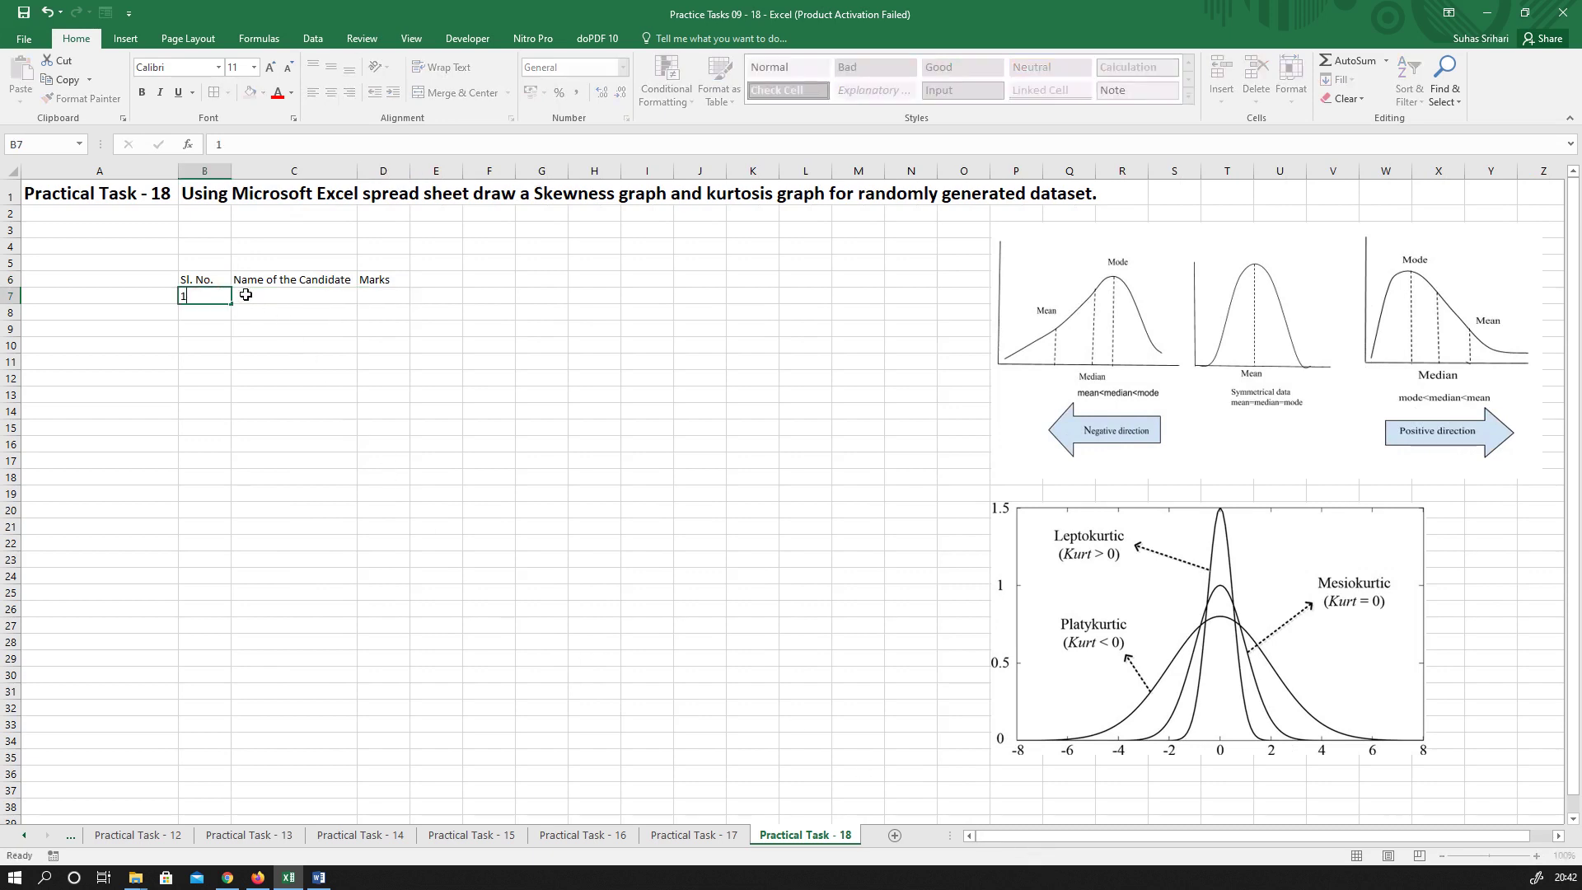
pyautogui.click(245, 294)
pyautogui.write('Student_01')
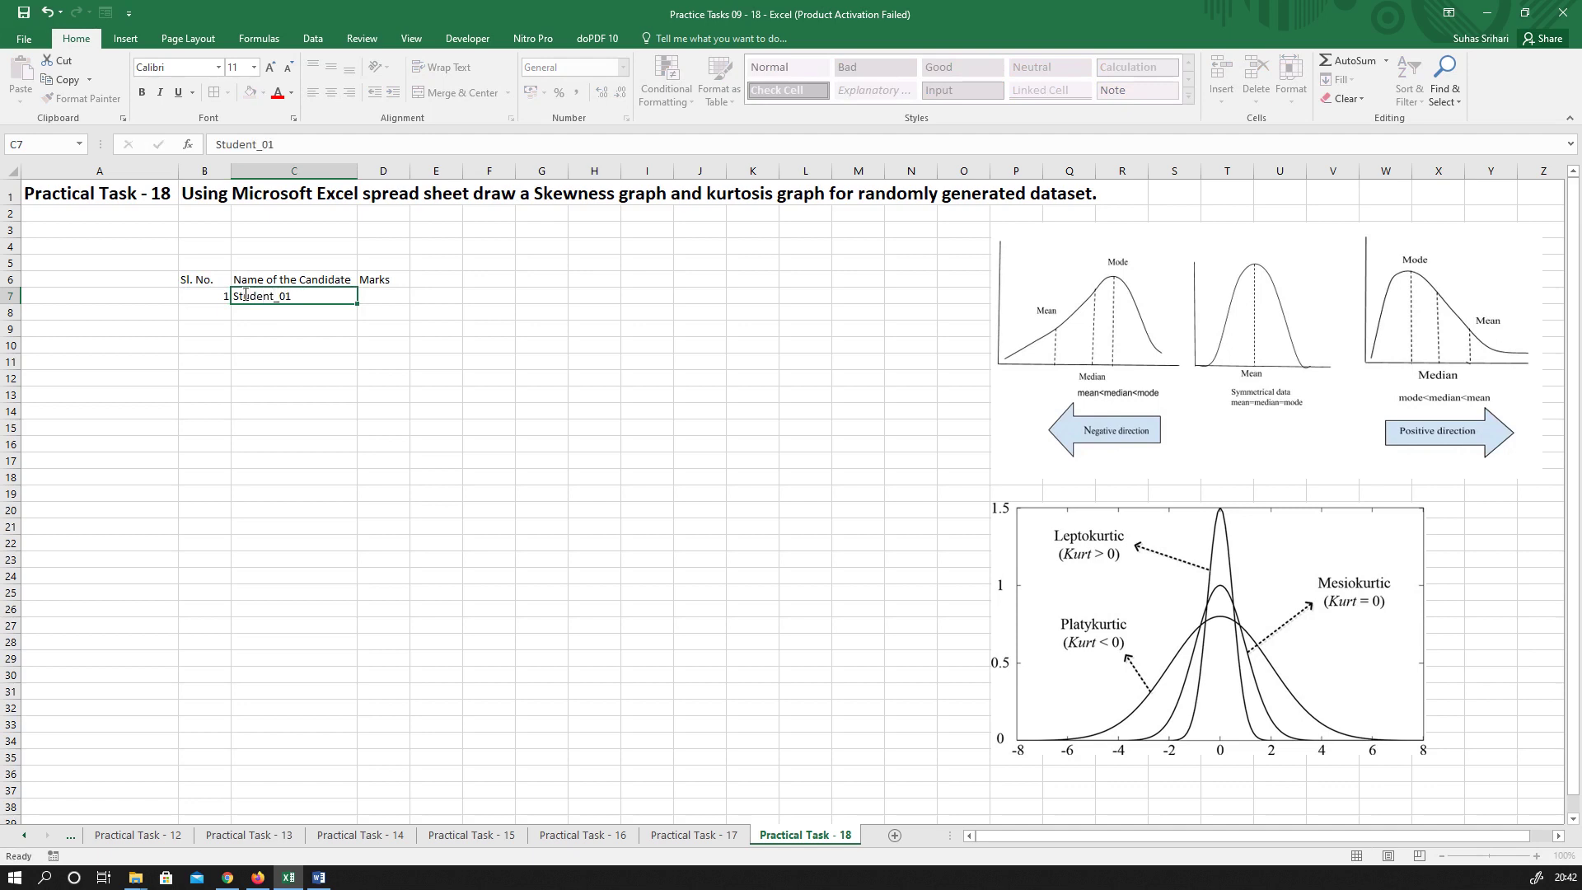
pyautogui.press('Tab')
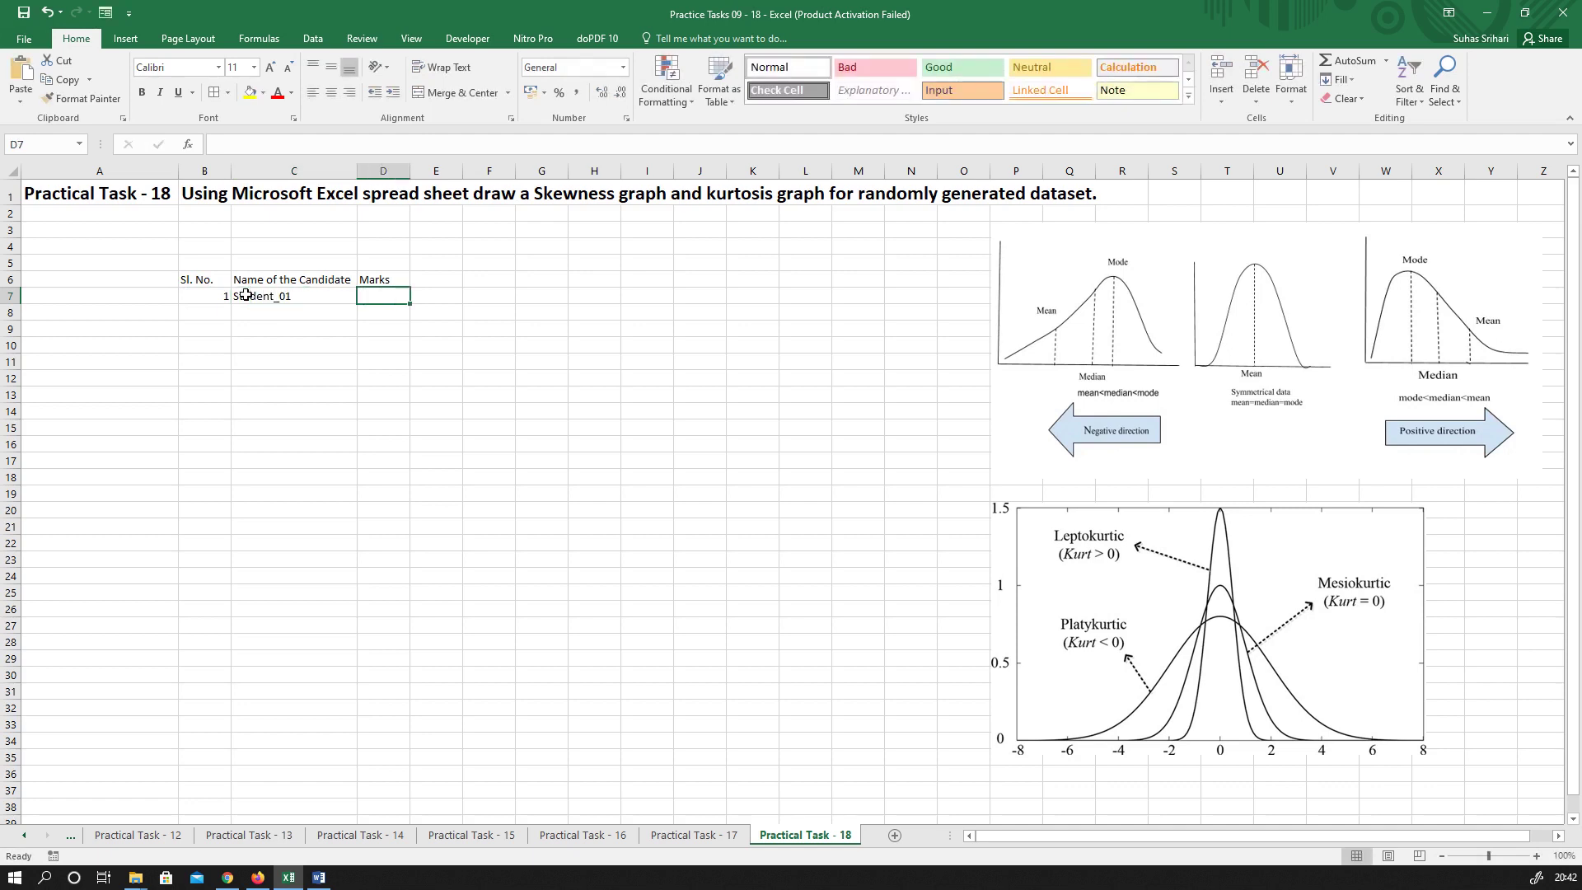
# Generate a random mark between 250 and 625 in D7 with the RANDBETWEEN function
pyautogui.write('=')
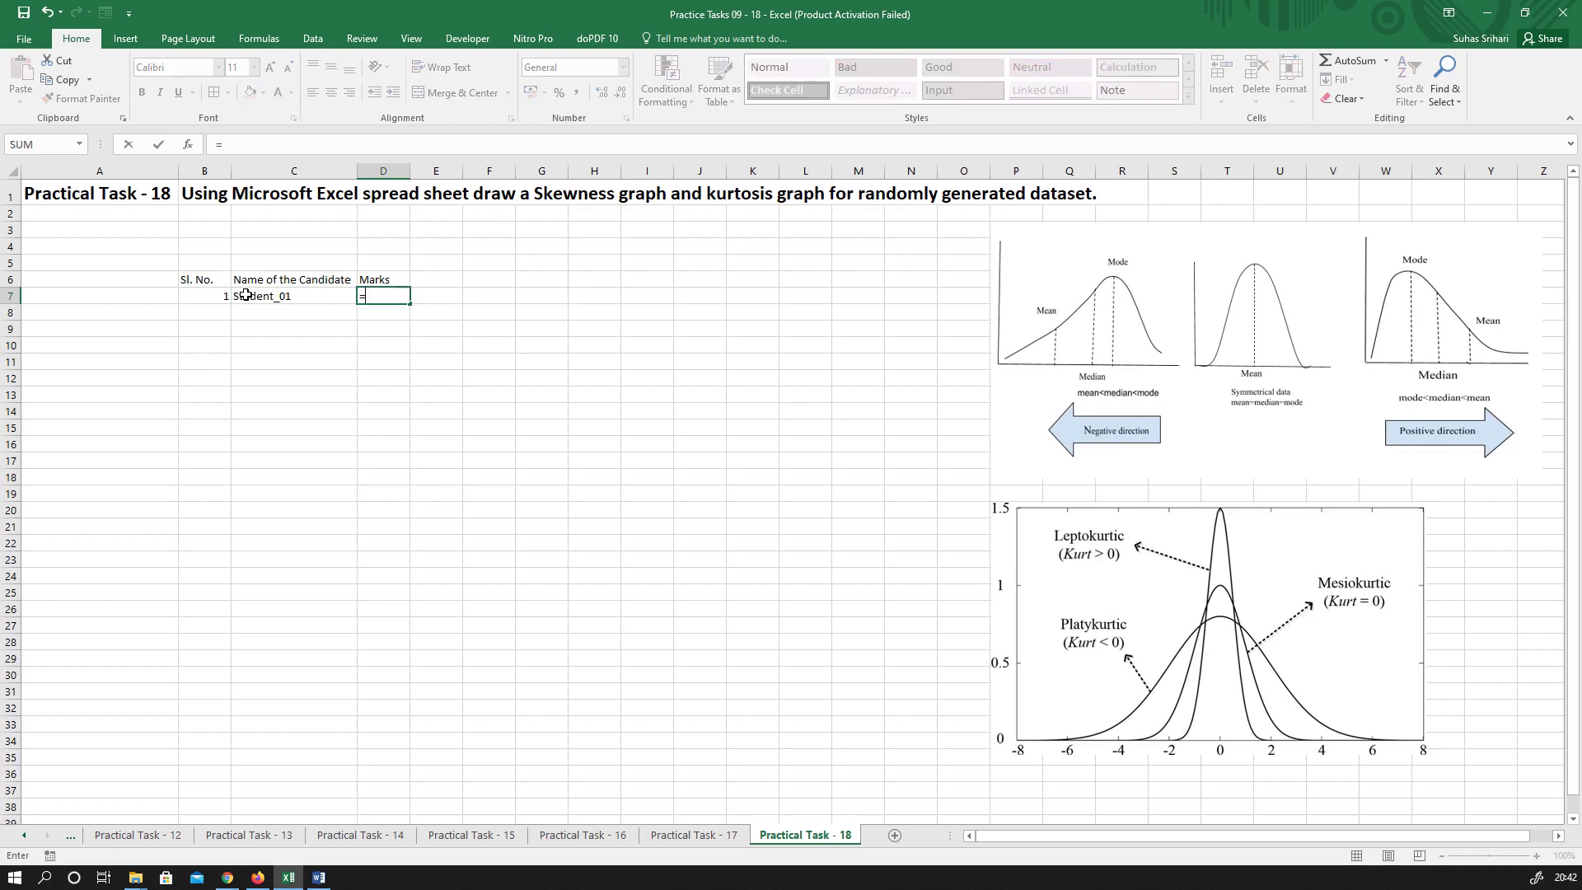
pyautogui.write('rand')
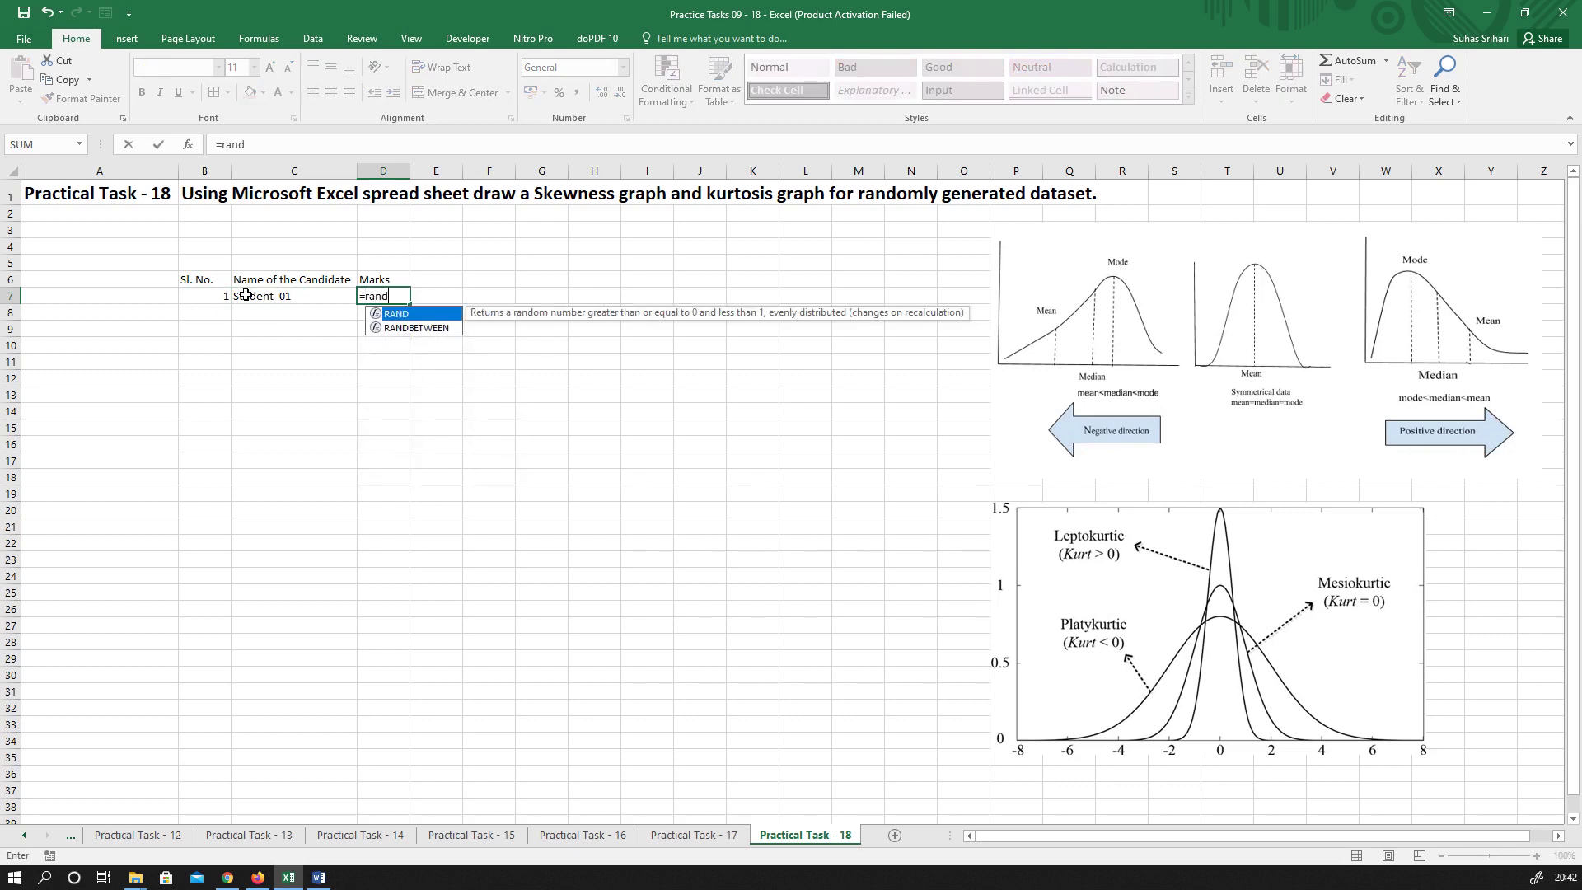
pyautogui.doubleClick(410, 328)
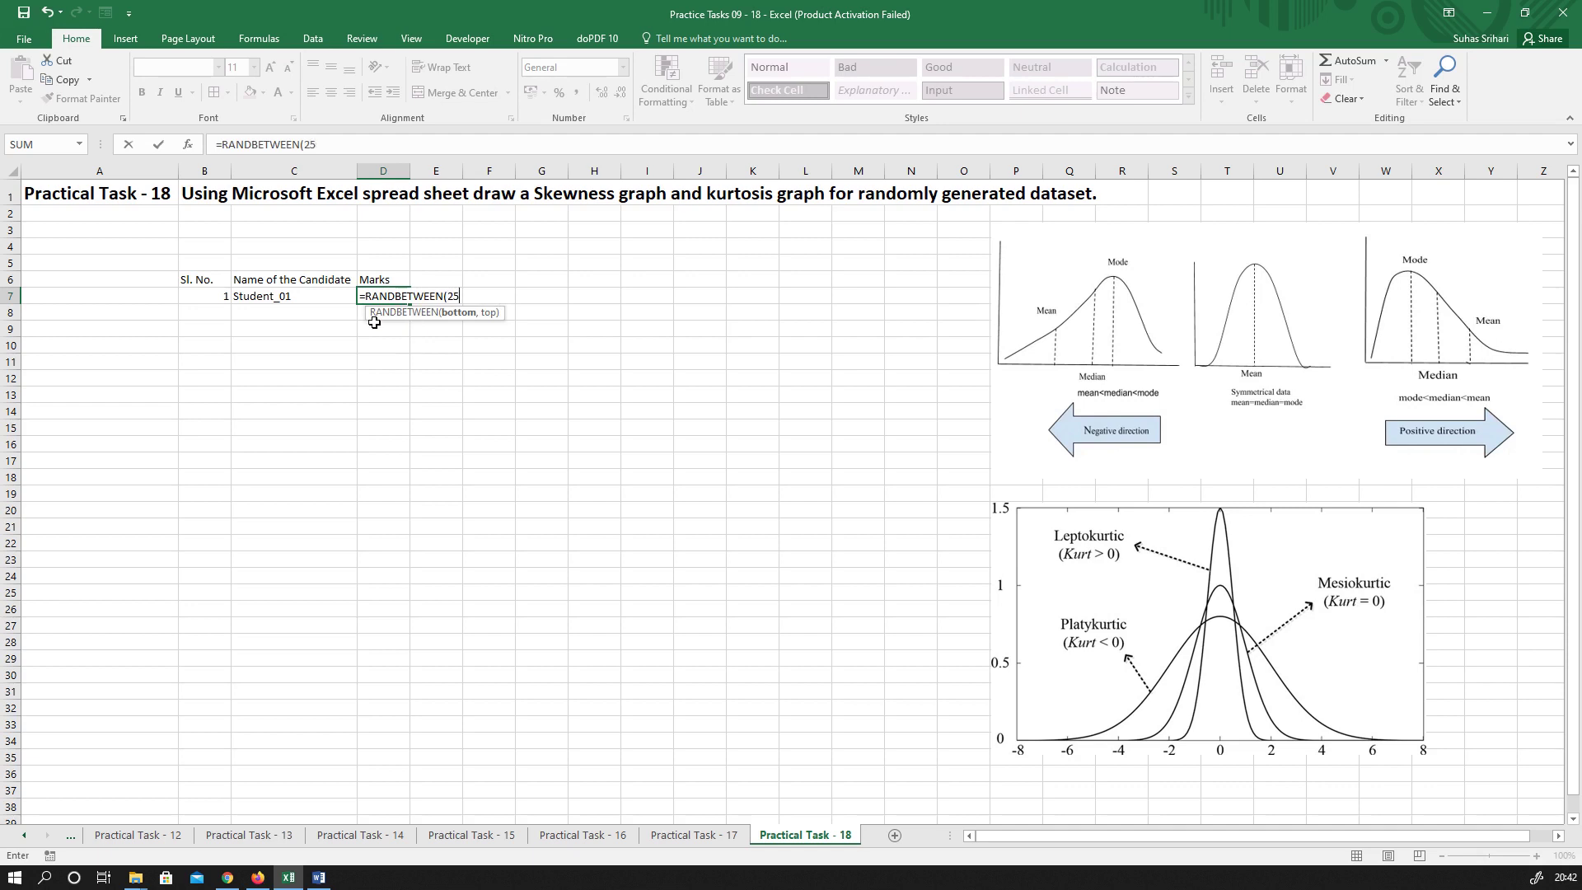
pyautogui.write('250,625')
pyautogui.press('Return')
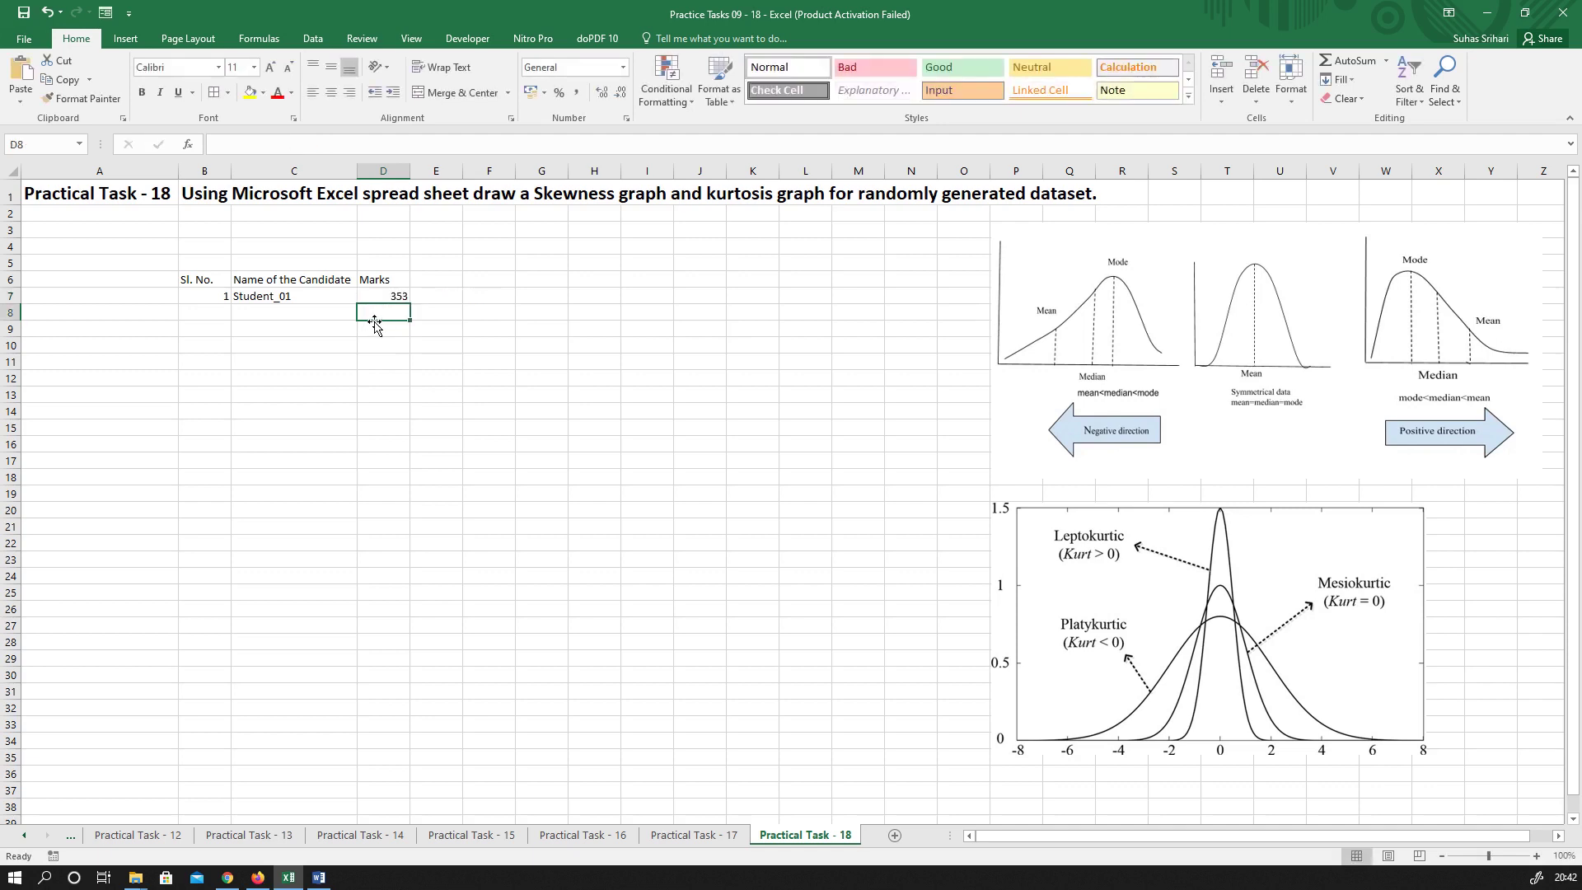
# Centre the contents of B6:D7 horizontally and vertically and put borders around all its cells
pyautogui.click(205, 296)
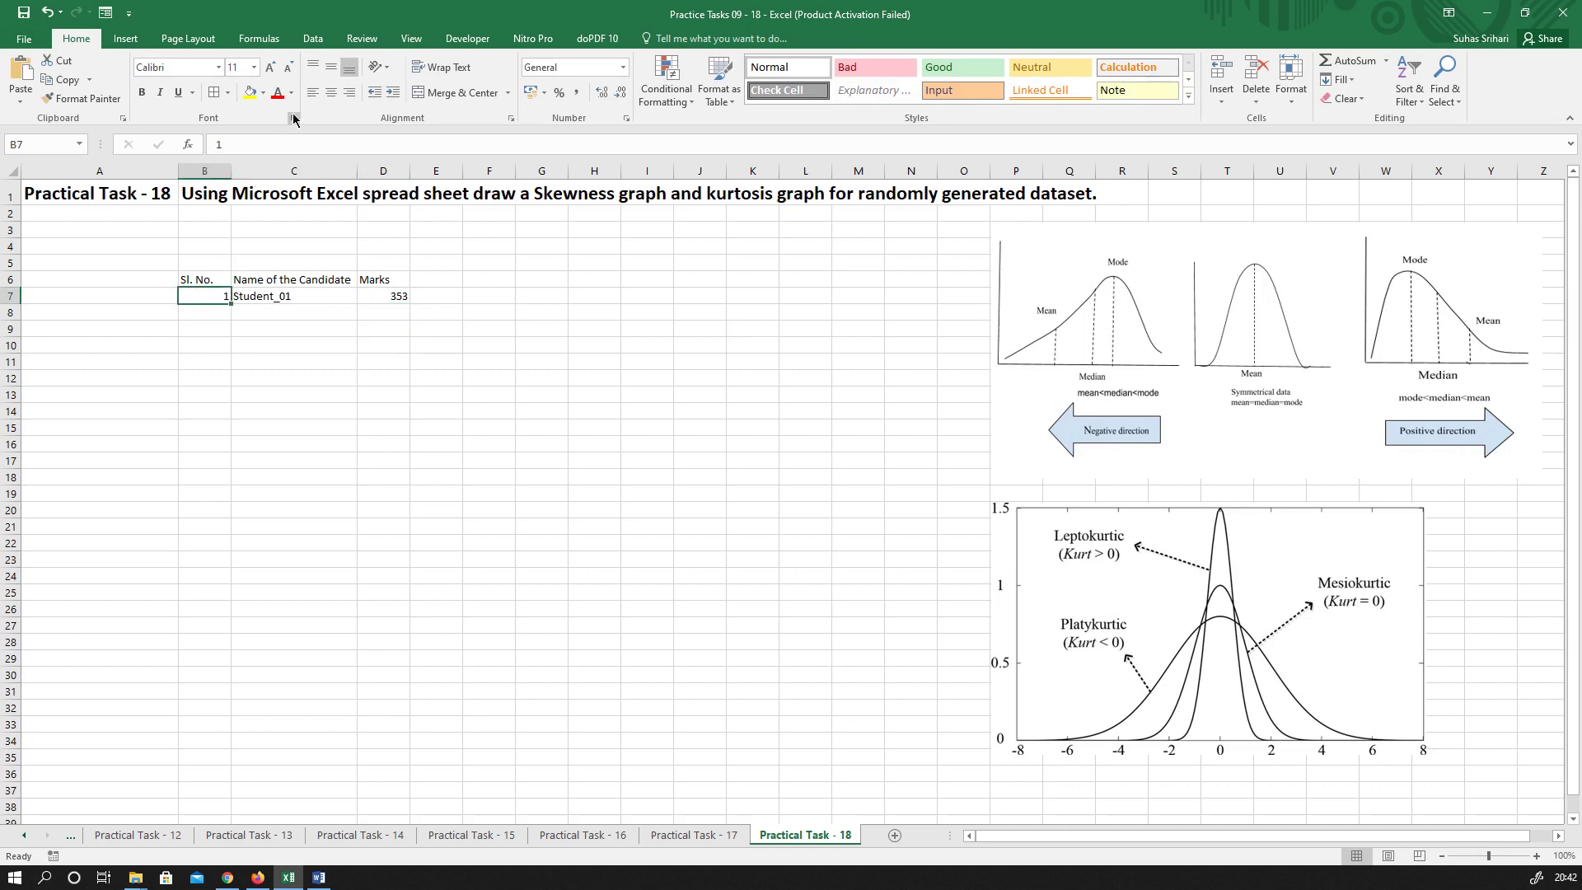
pyautogui.click(331, 92)
pyautogui.click(330, 67)
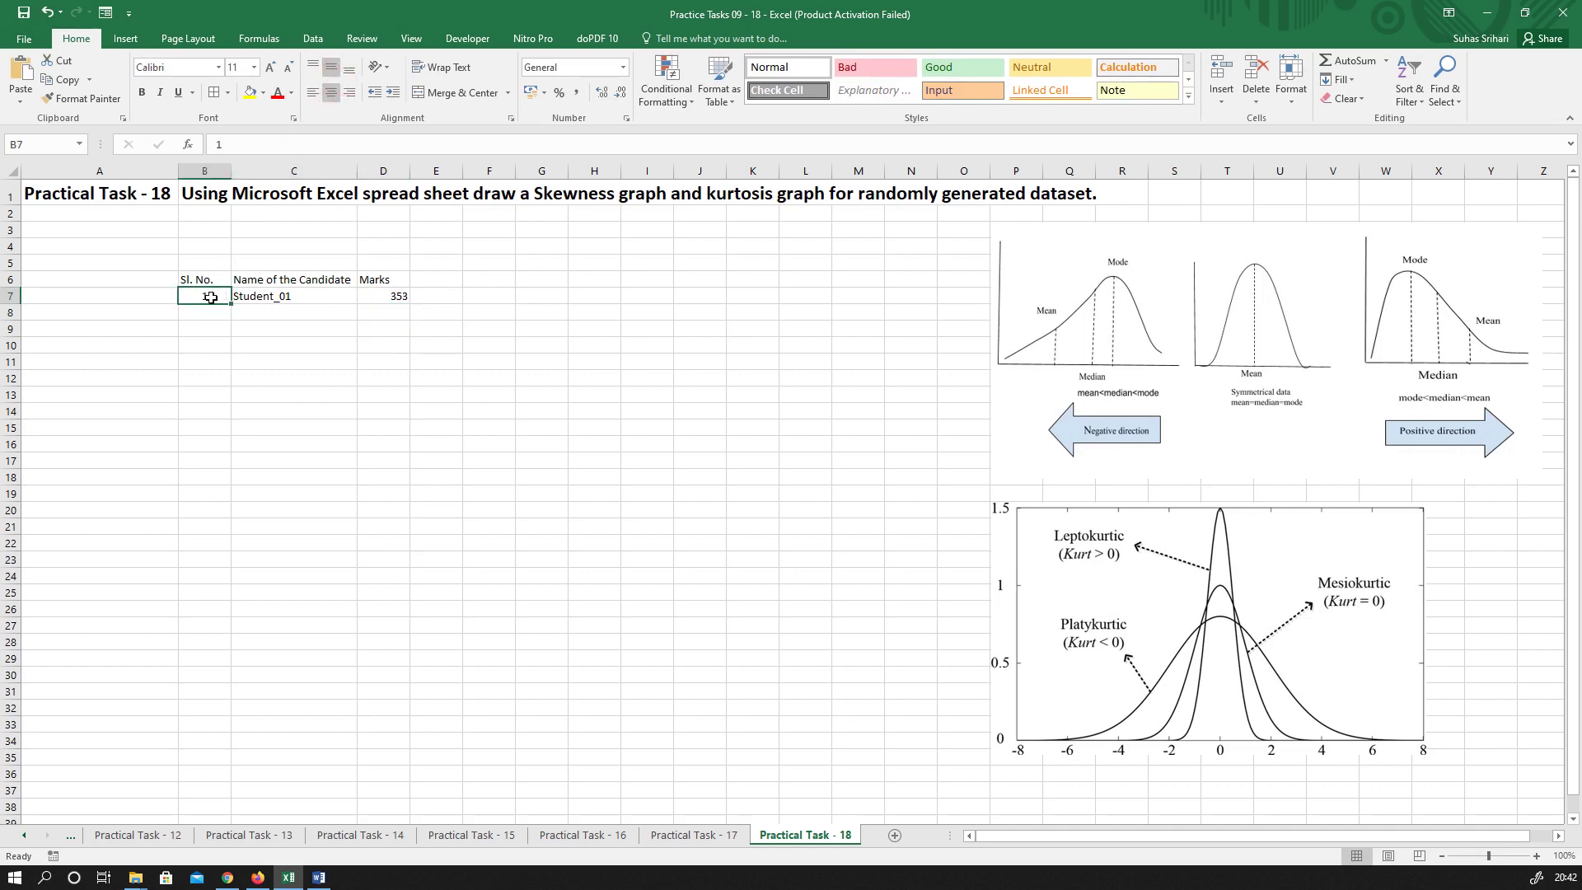
pyautogui.moveTo(210, 279); pyautogui.dragTo(376, 291)
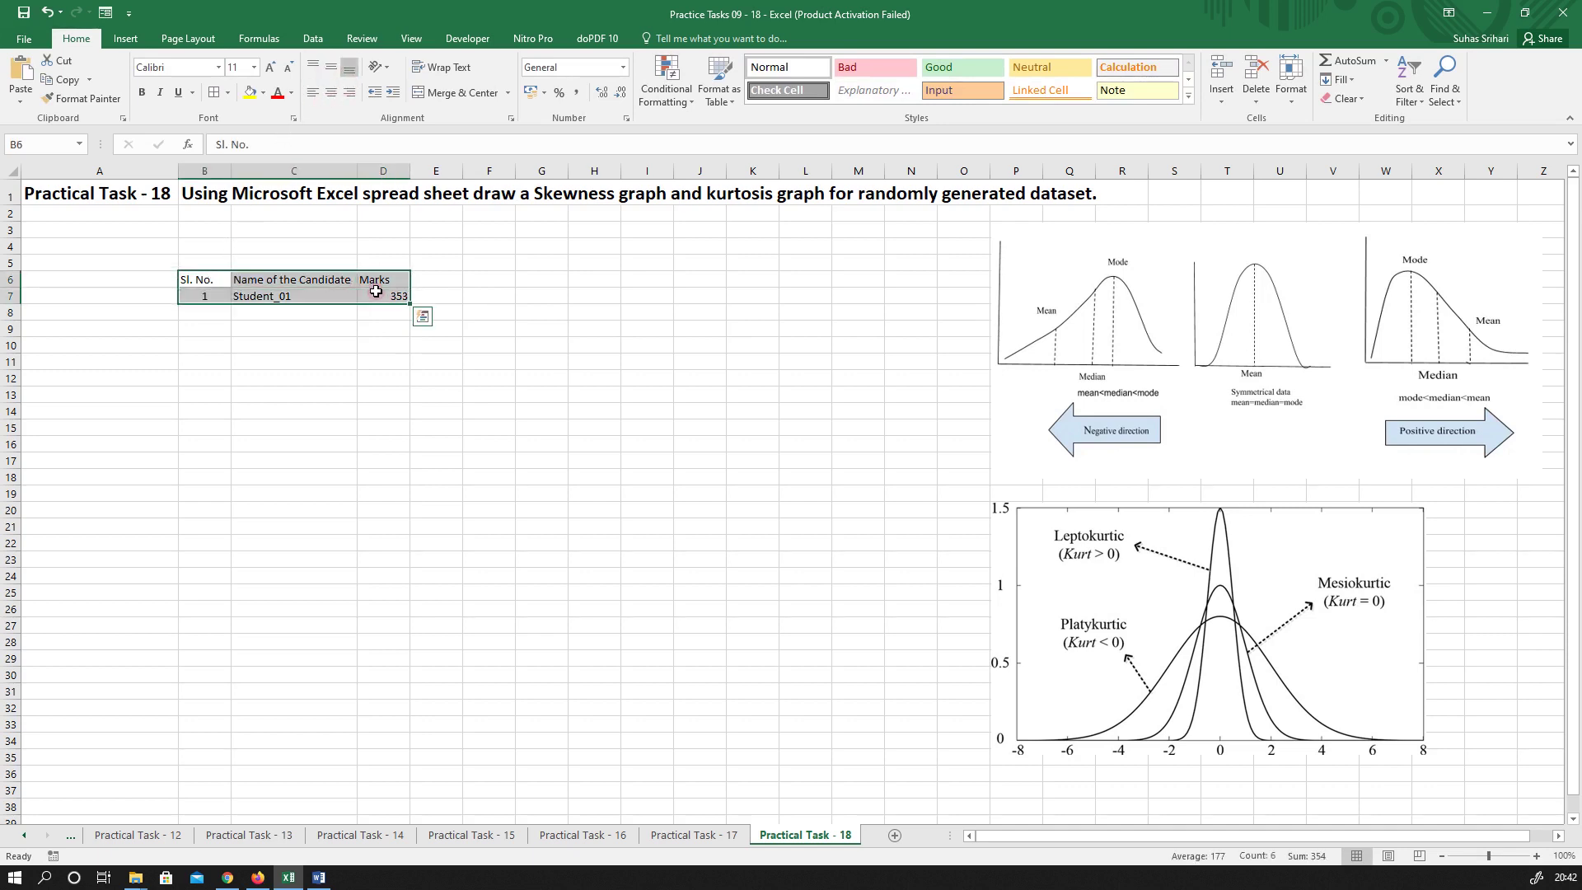
pyautogui.click(330, 93)
pyautogui.click(331, 67)
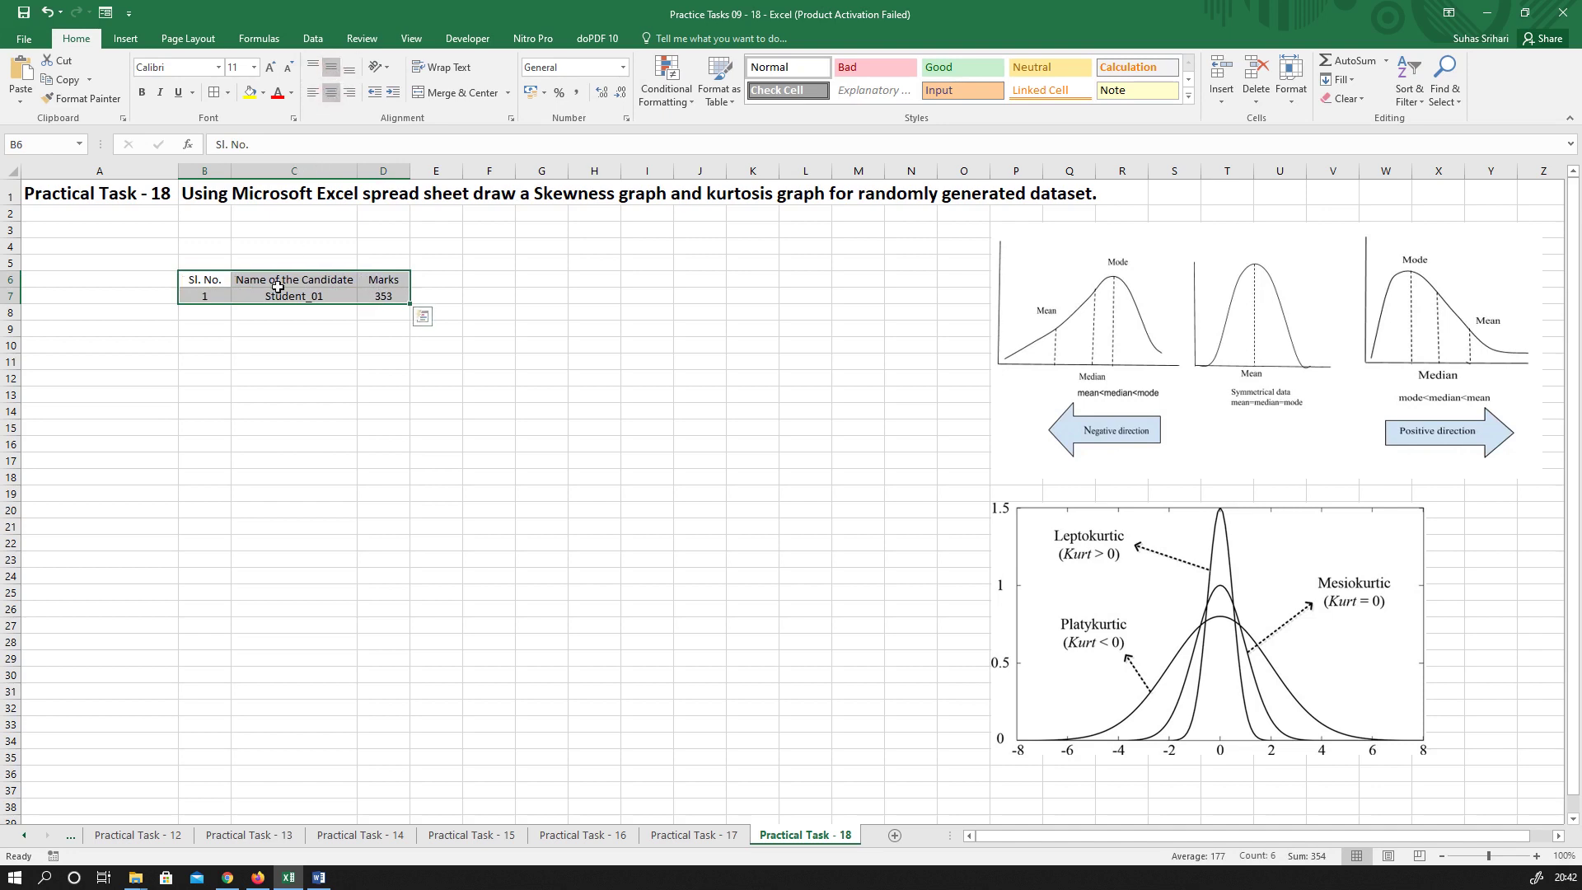
pyautogui.click(214, 92)
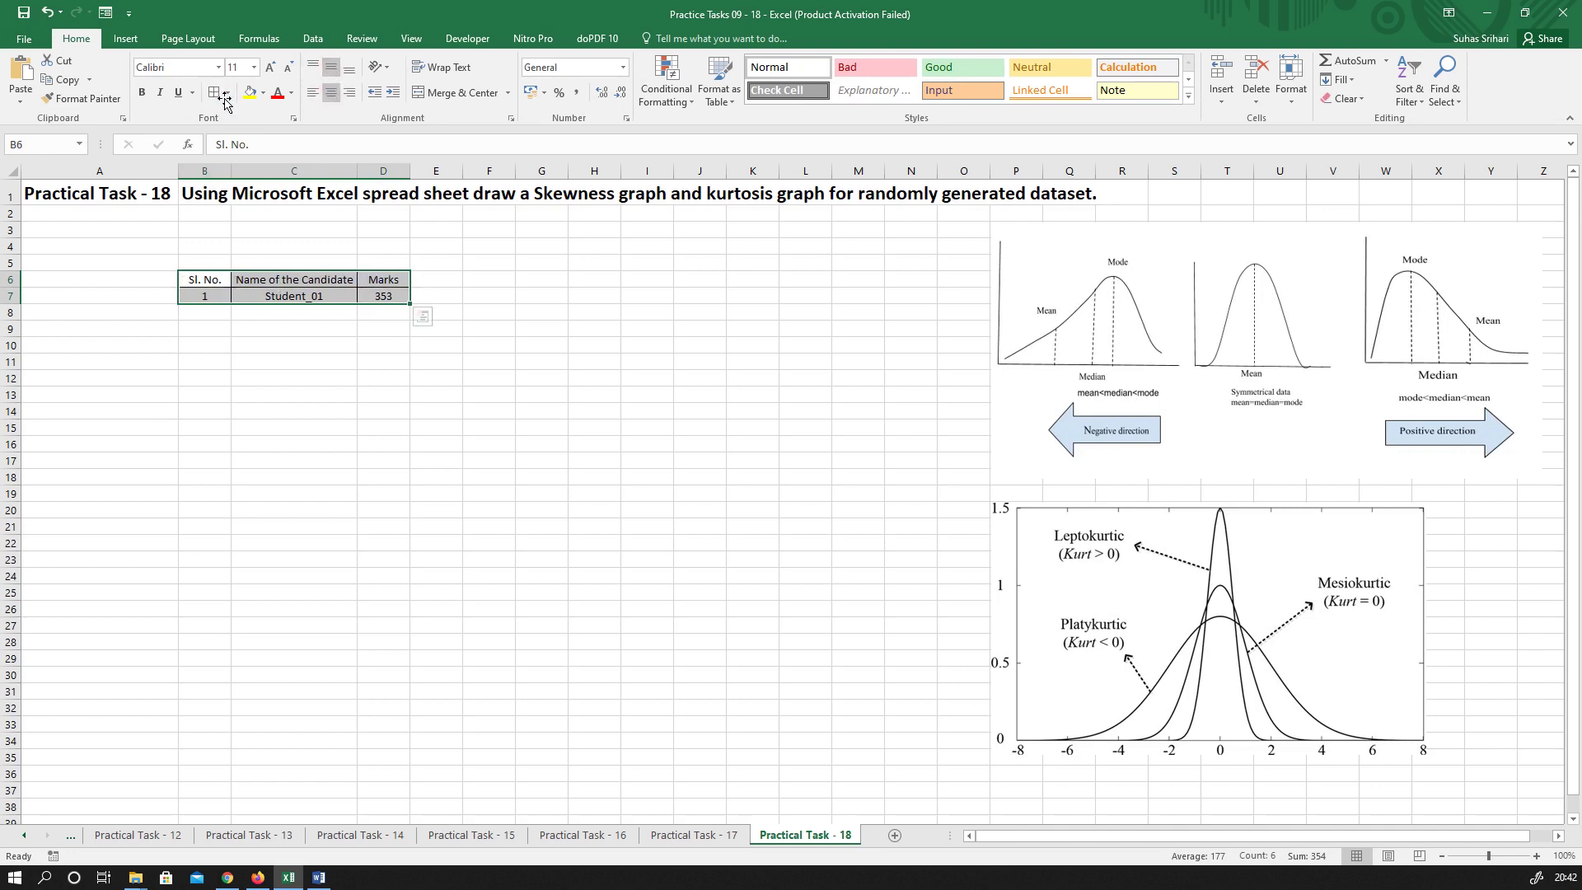
# Left-align the student name in C7 and fill the first record B7:D7 down to row 56 for 50 students
pyautogui.click(285, 298)
pyautogui.click(313, 93)
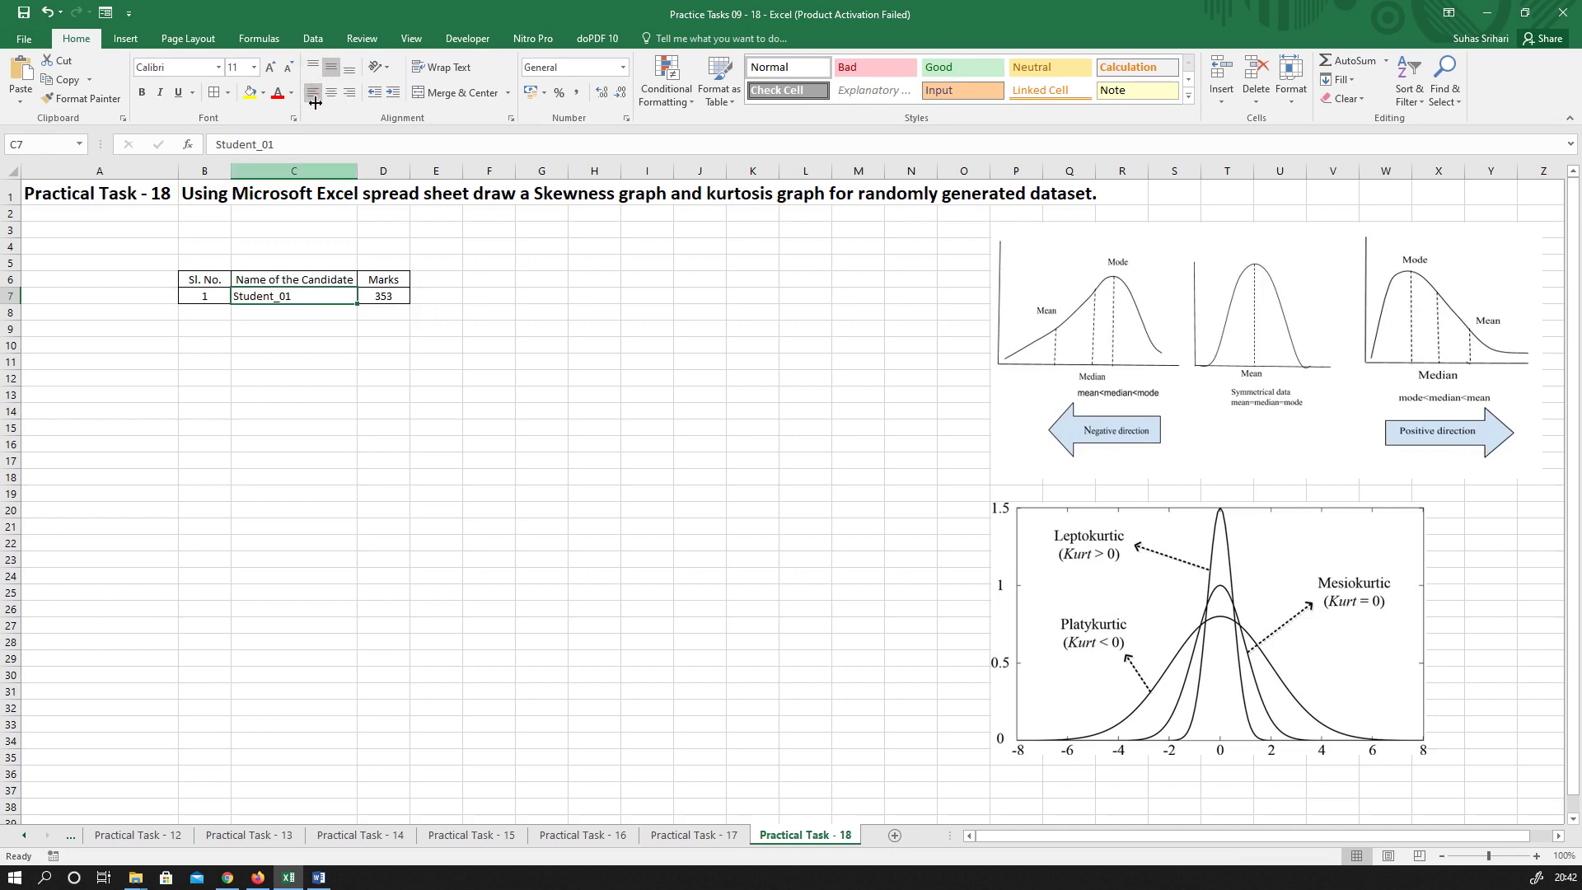
pyautogui.moveTo(202, 297); pyautogui.dragTo(410, 542)
pyautogui.scroll(11, 569, 519)
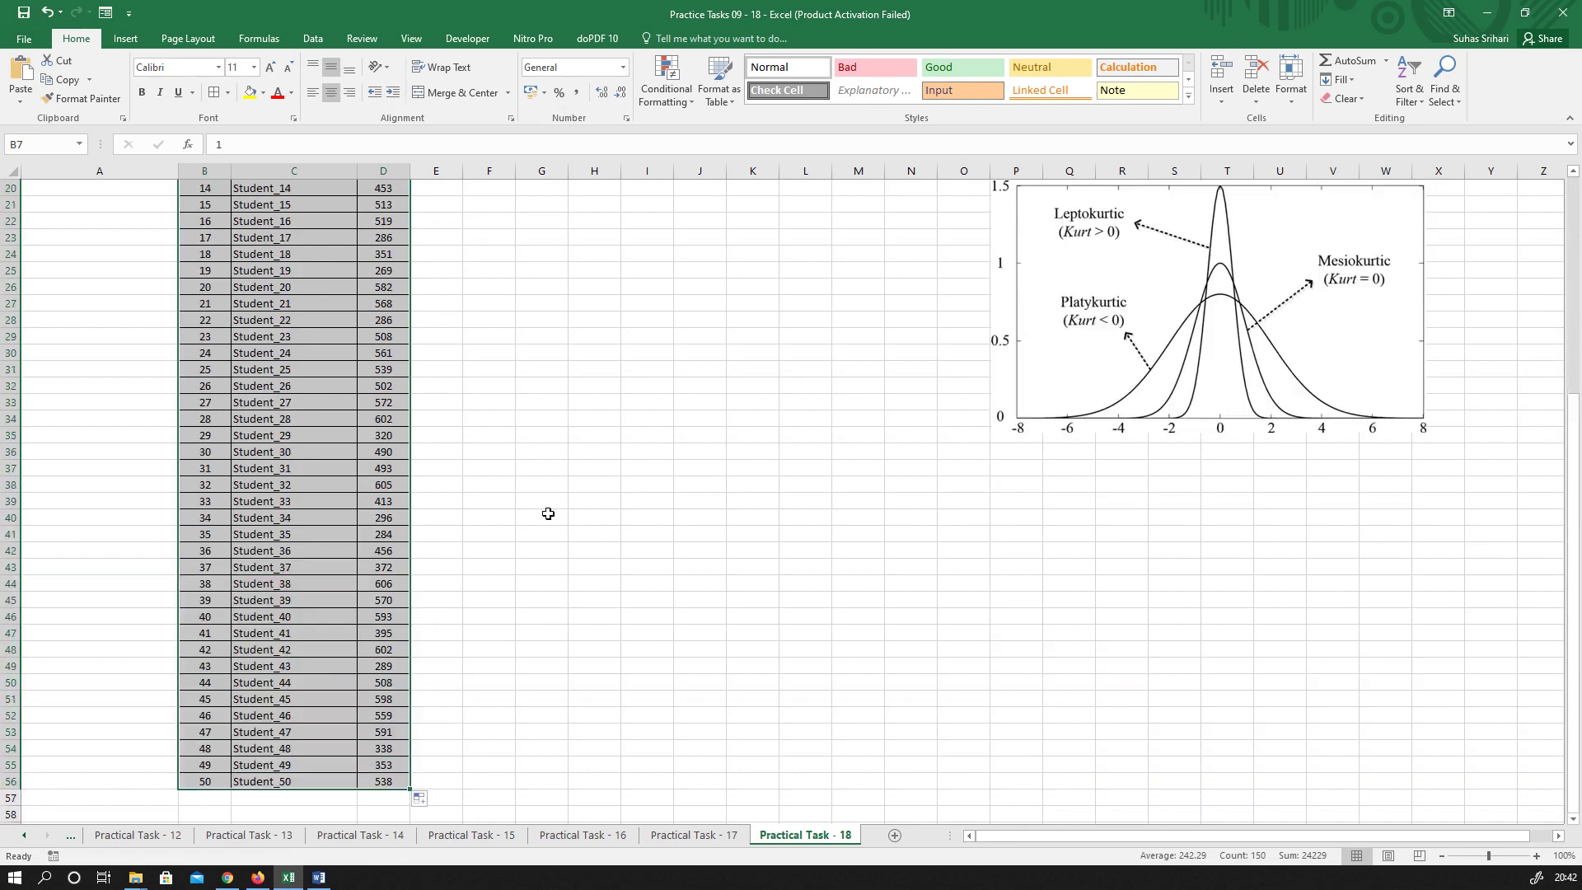
pyautogui.click(525, 465)
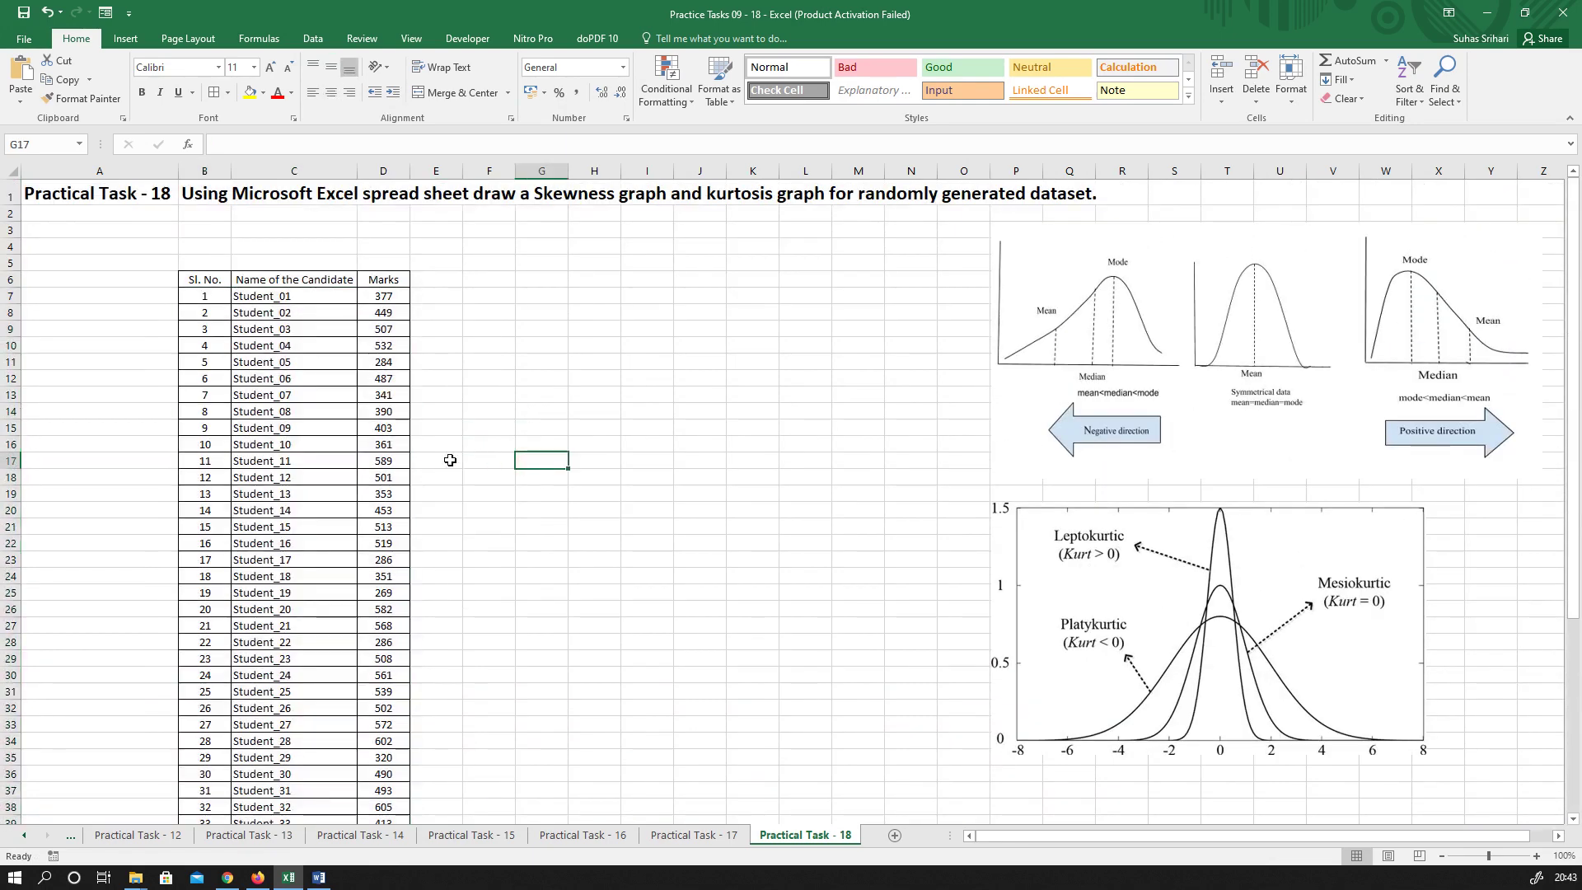
pyautogui.scroll(-8, 428, 494)
pyautogui.scroll(8, 433, 532)
# Enter the labels Mean, Median and Mode in cells G7 to G9 beside the marks table
pyautogui.click(498, 294)
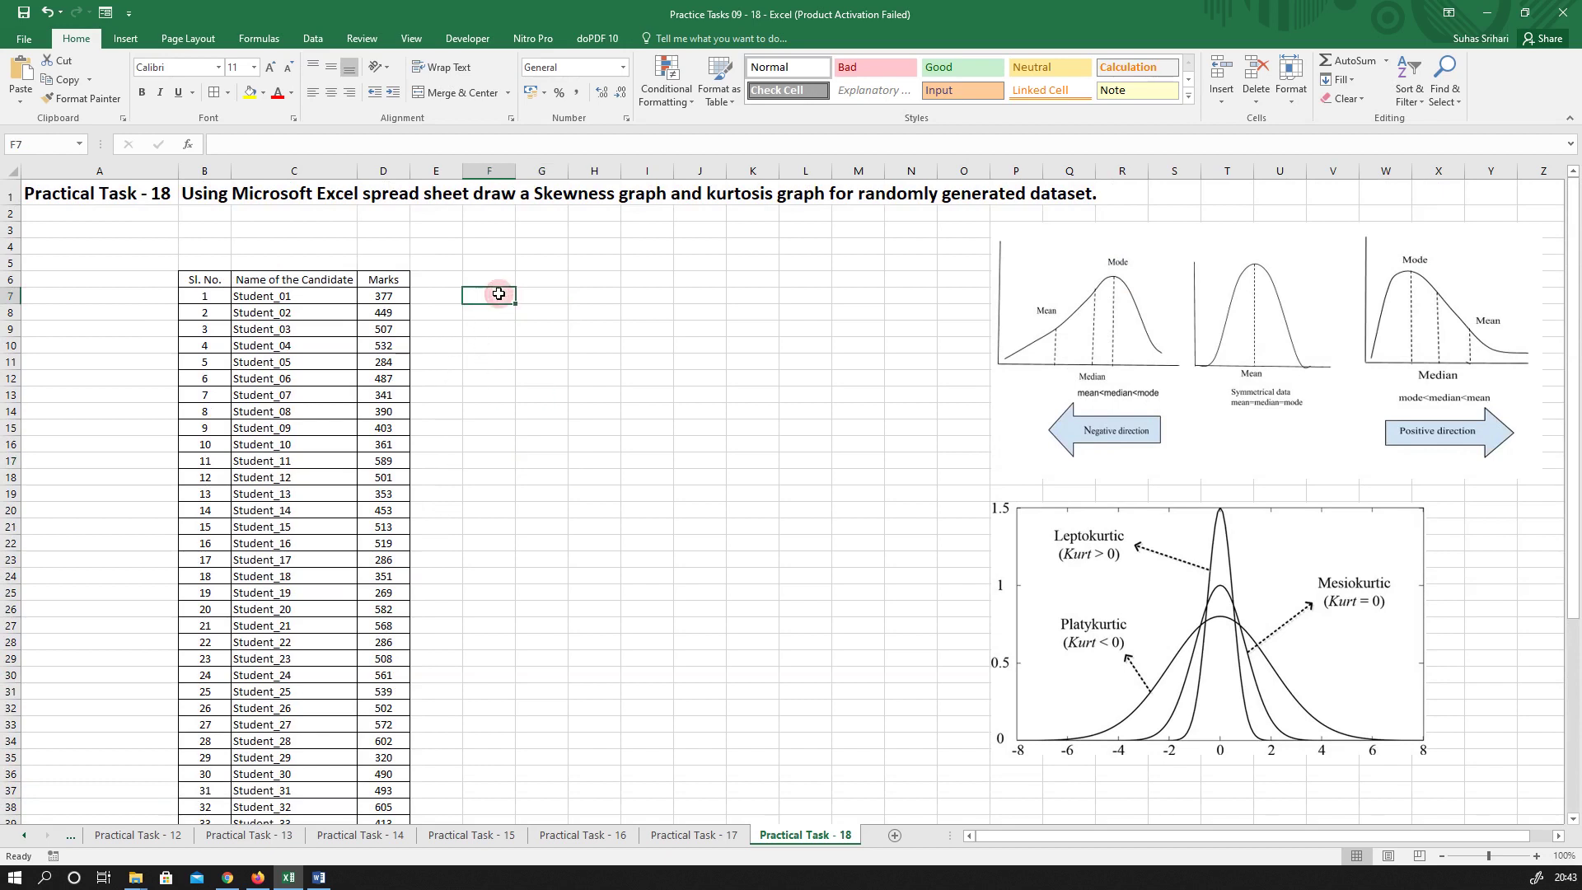
pyautogui.press('Right')
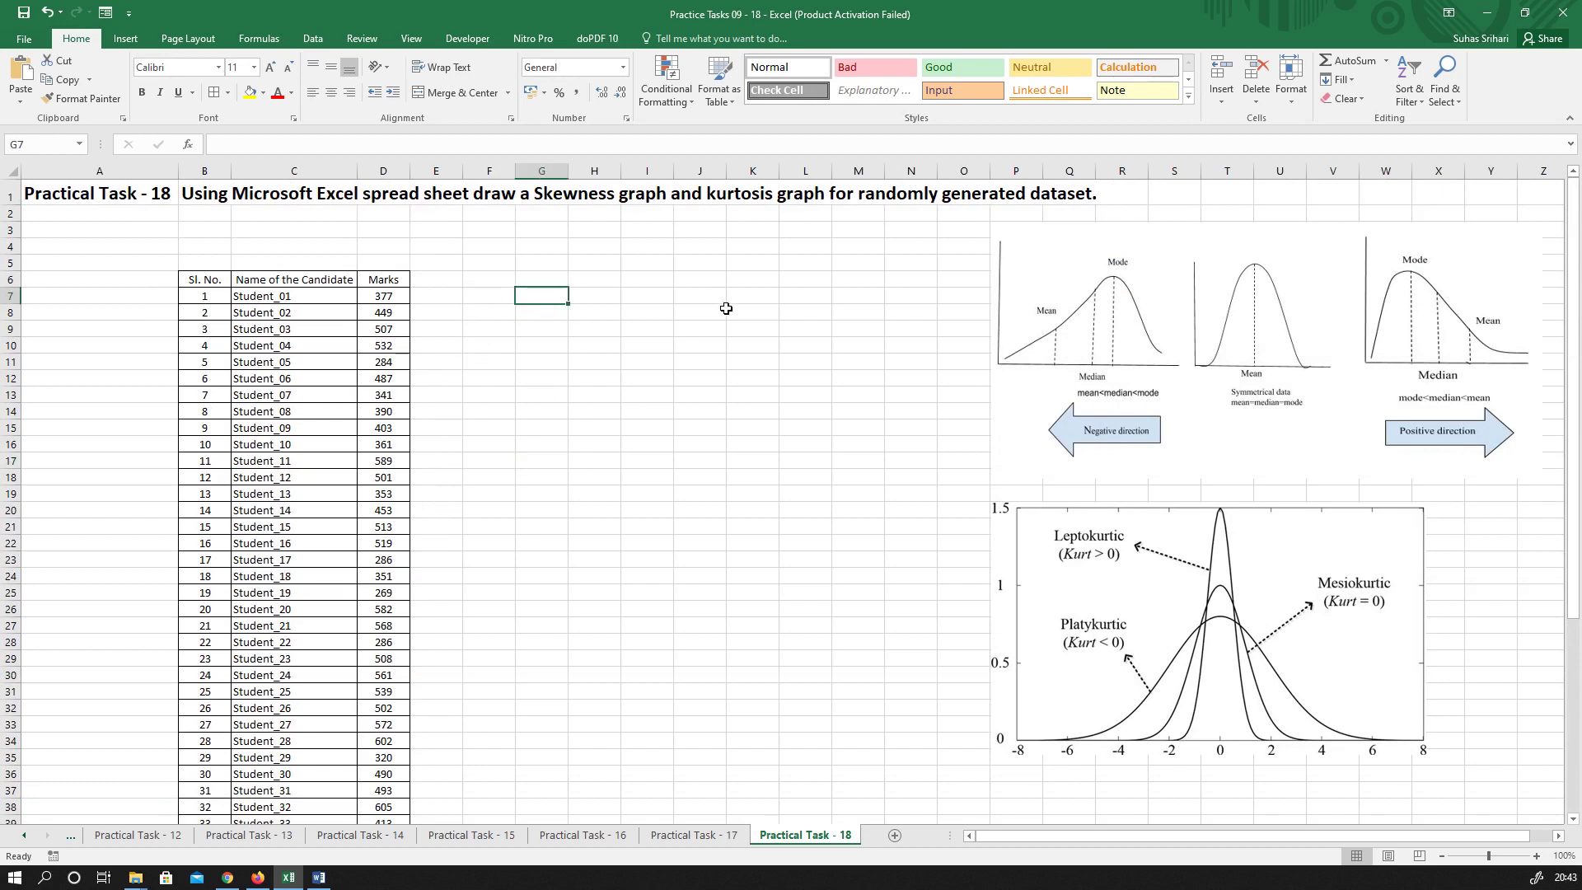
pyautogui.write('Mean')
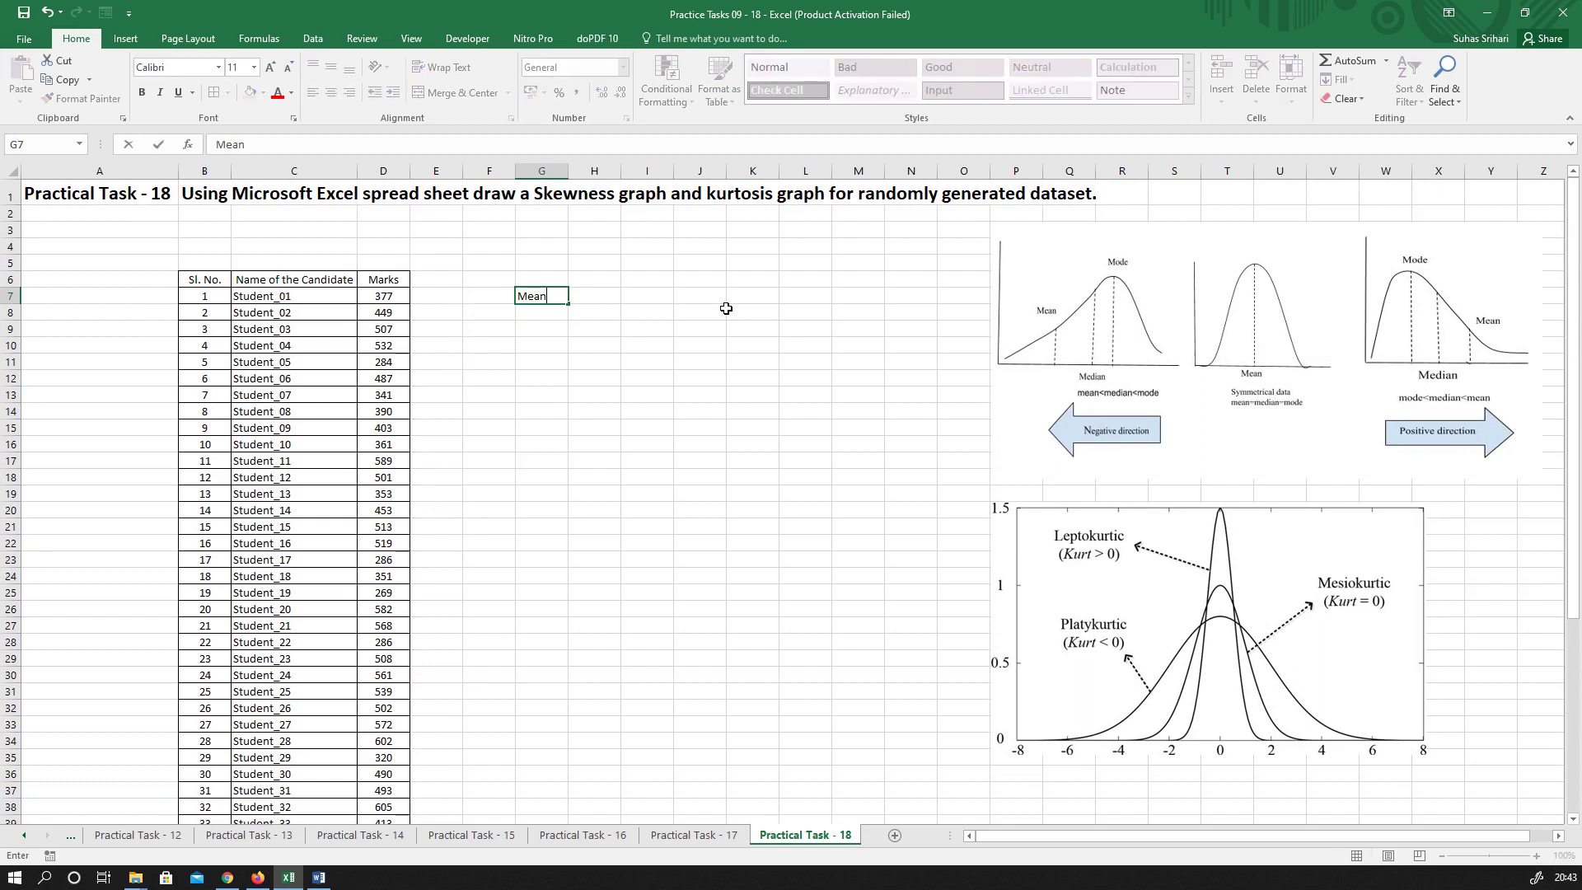
pyautogui.press('Return')
pyautogui.write('Me')
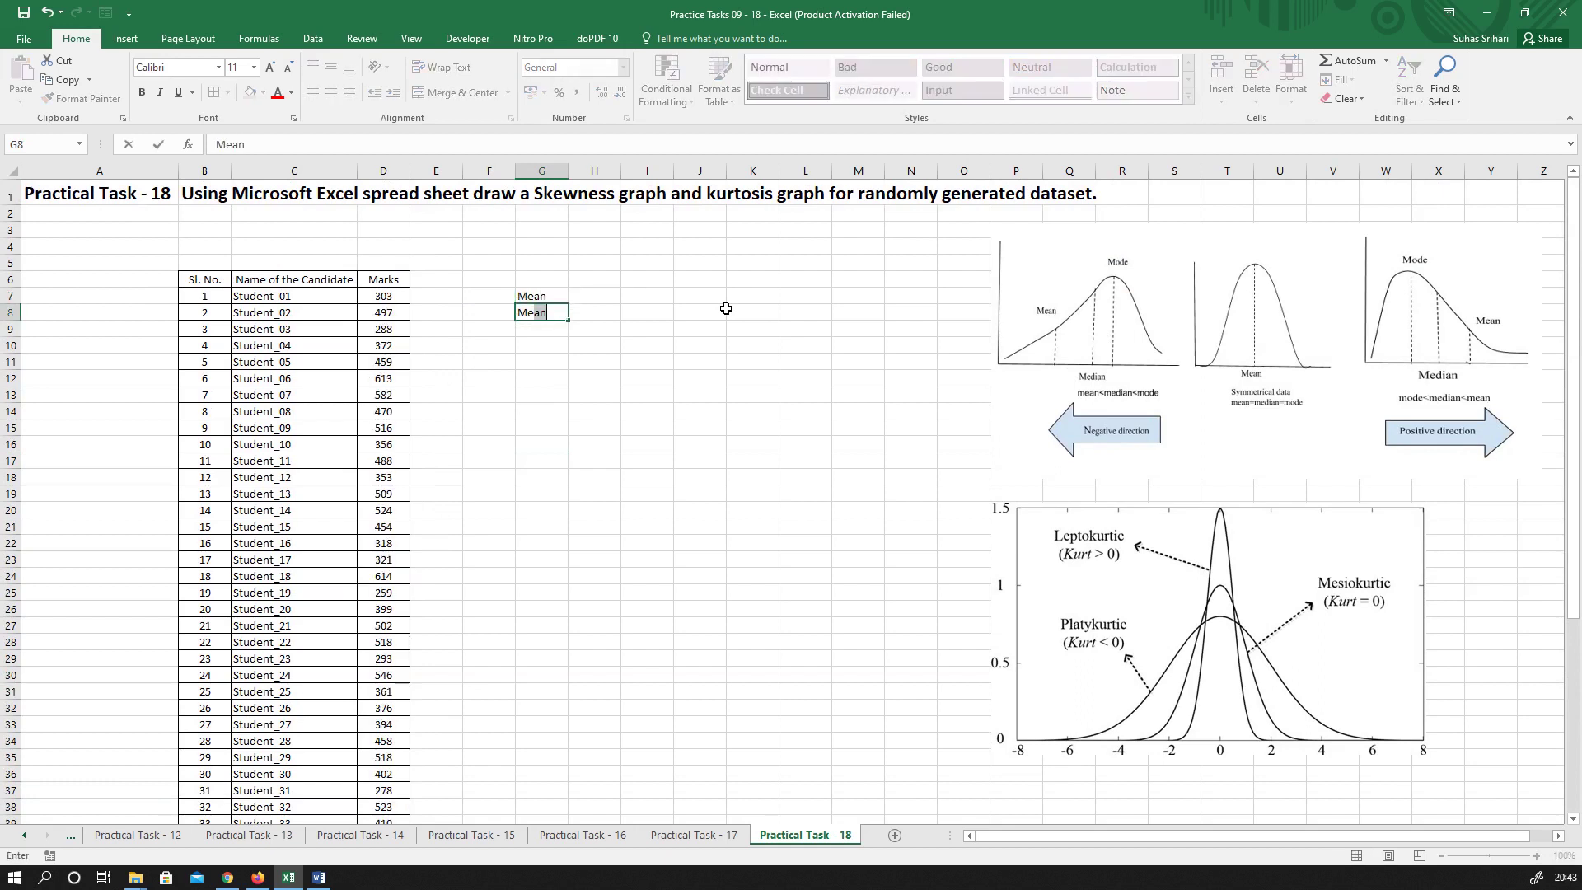
pyautogui.write('dian')
pyautogui.press('Return')
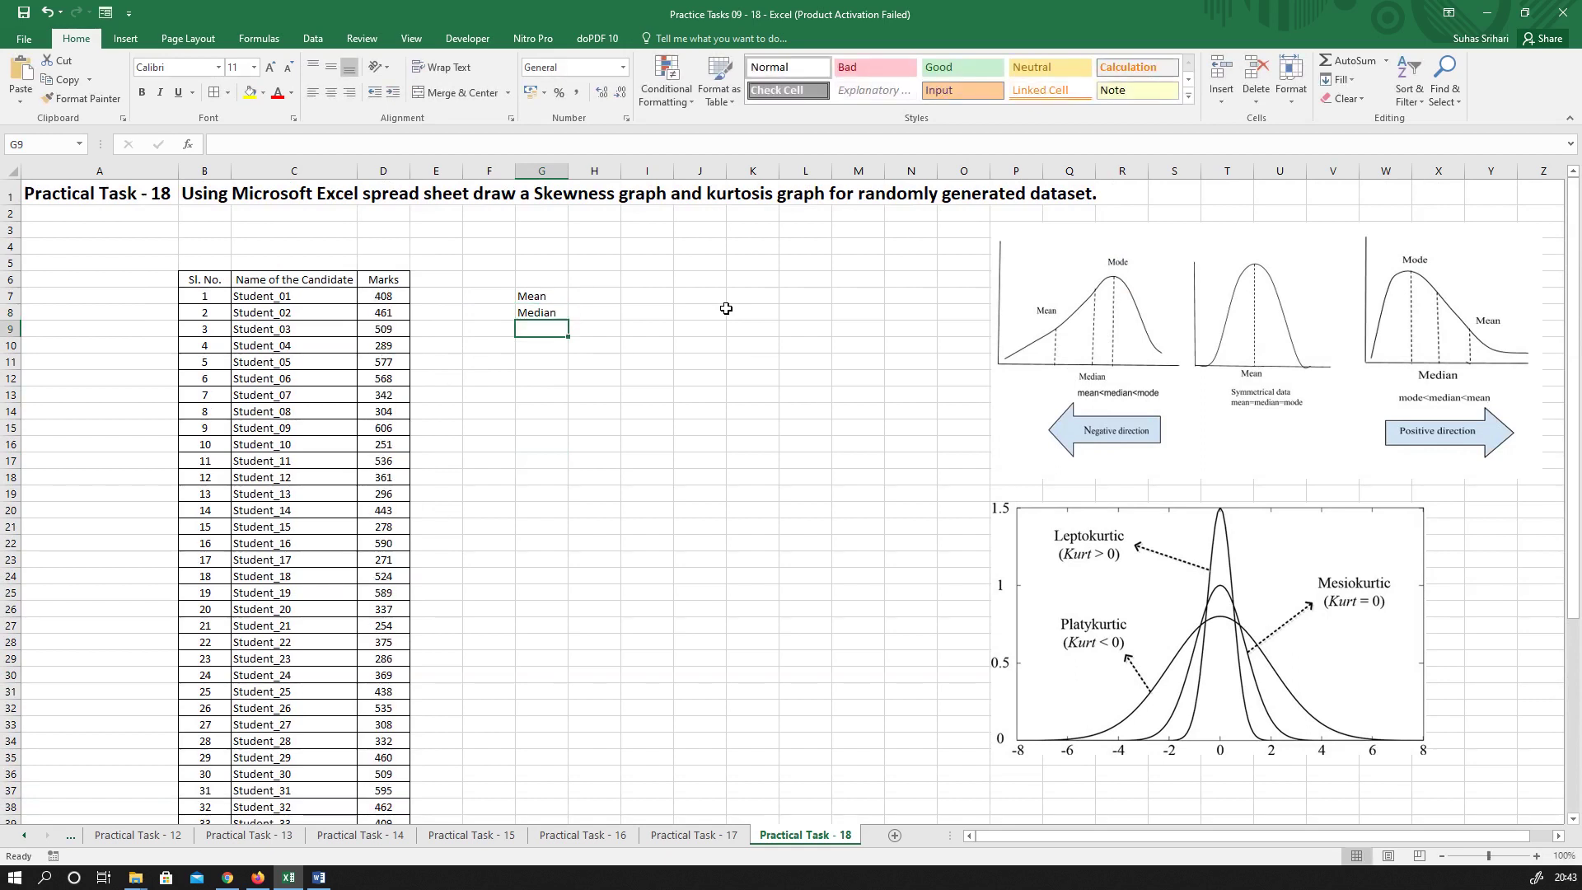
pyautogui.write('Mode')
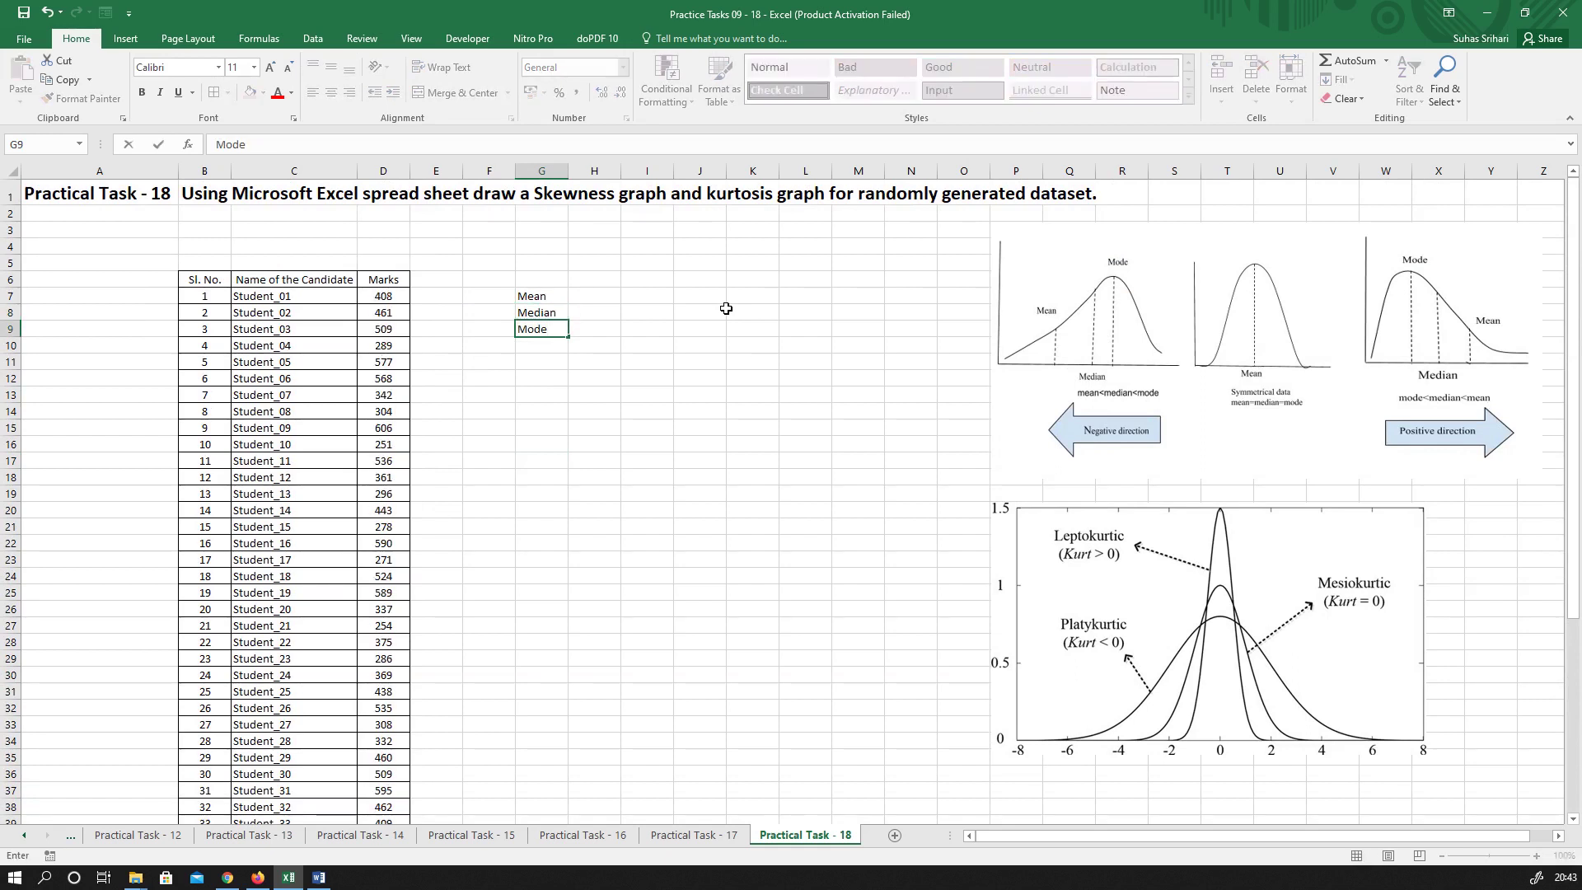
pyautogui.press('Return')
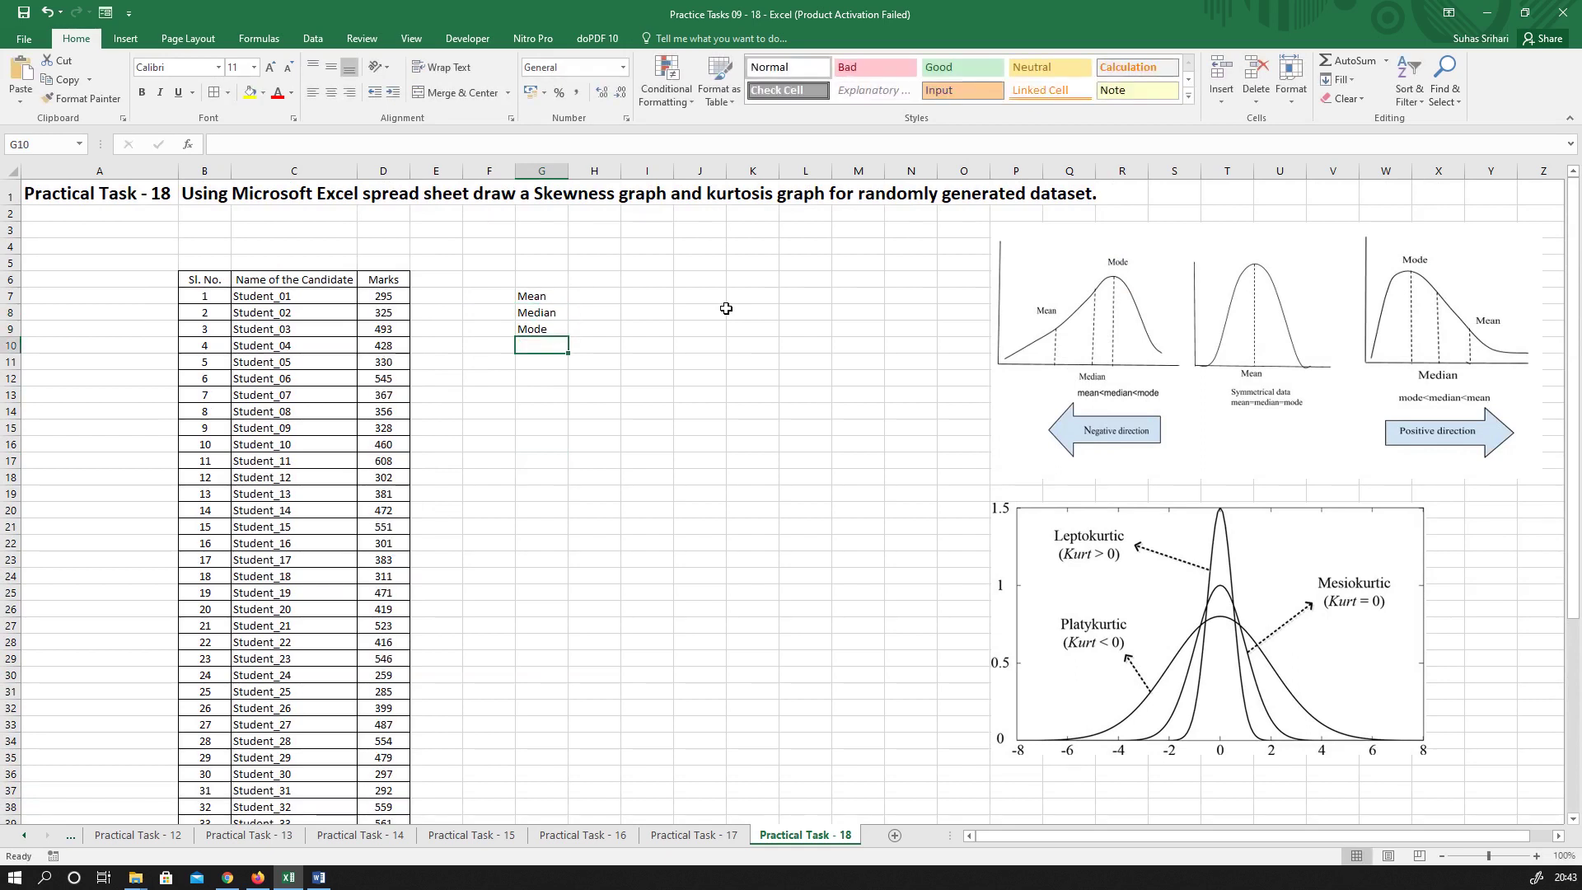
# Calculate the mean of the marks D7:D56 in H7 with the AVERAGE function
pyautogui.press('Up')
pyautogui.press('Up')
pyautogui.press('Right')
pyautogui.press('Up')
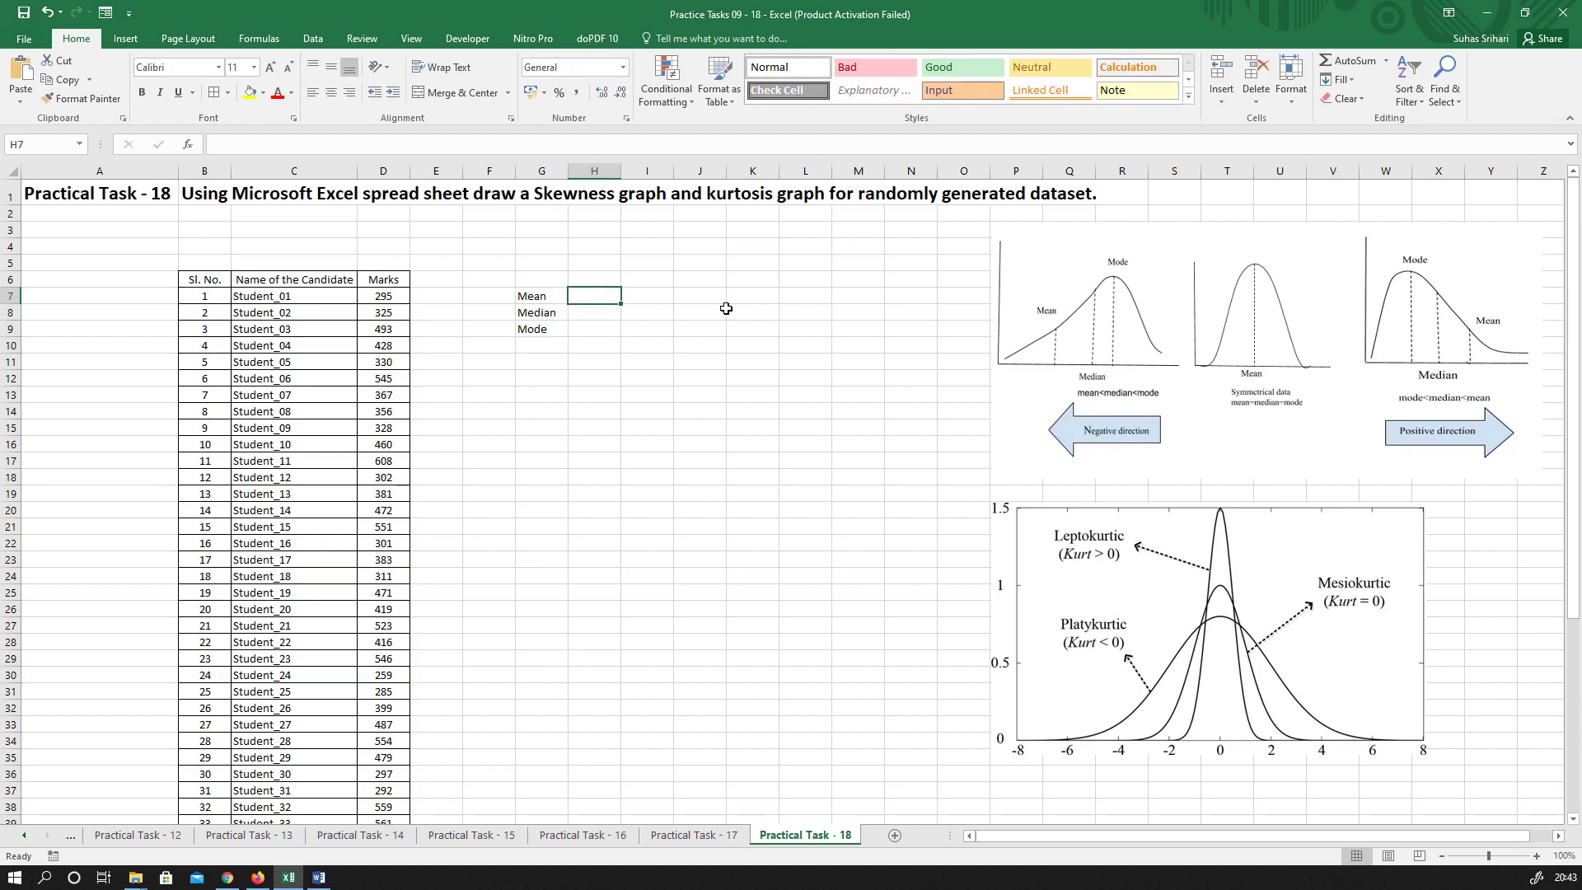
pyautogui.write('=av')
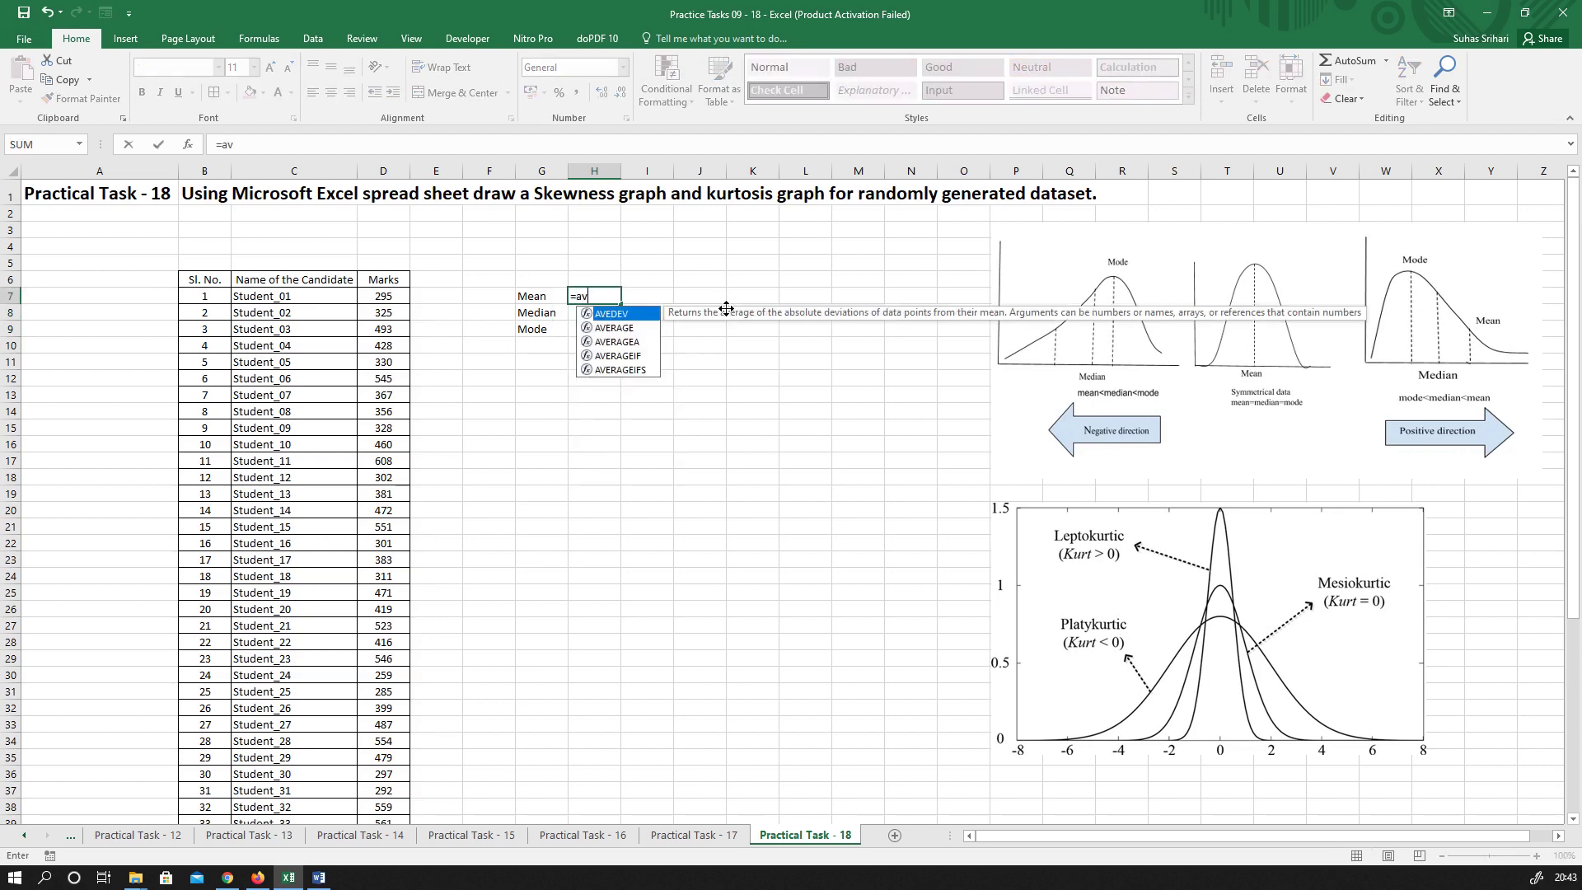
pyautogui.write('erage')
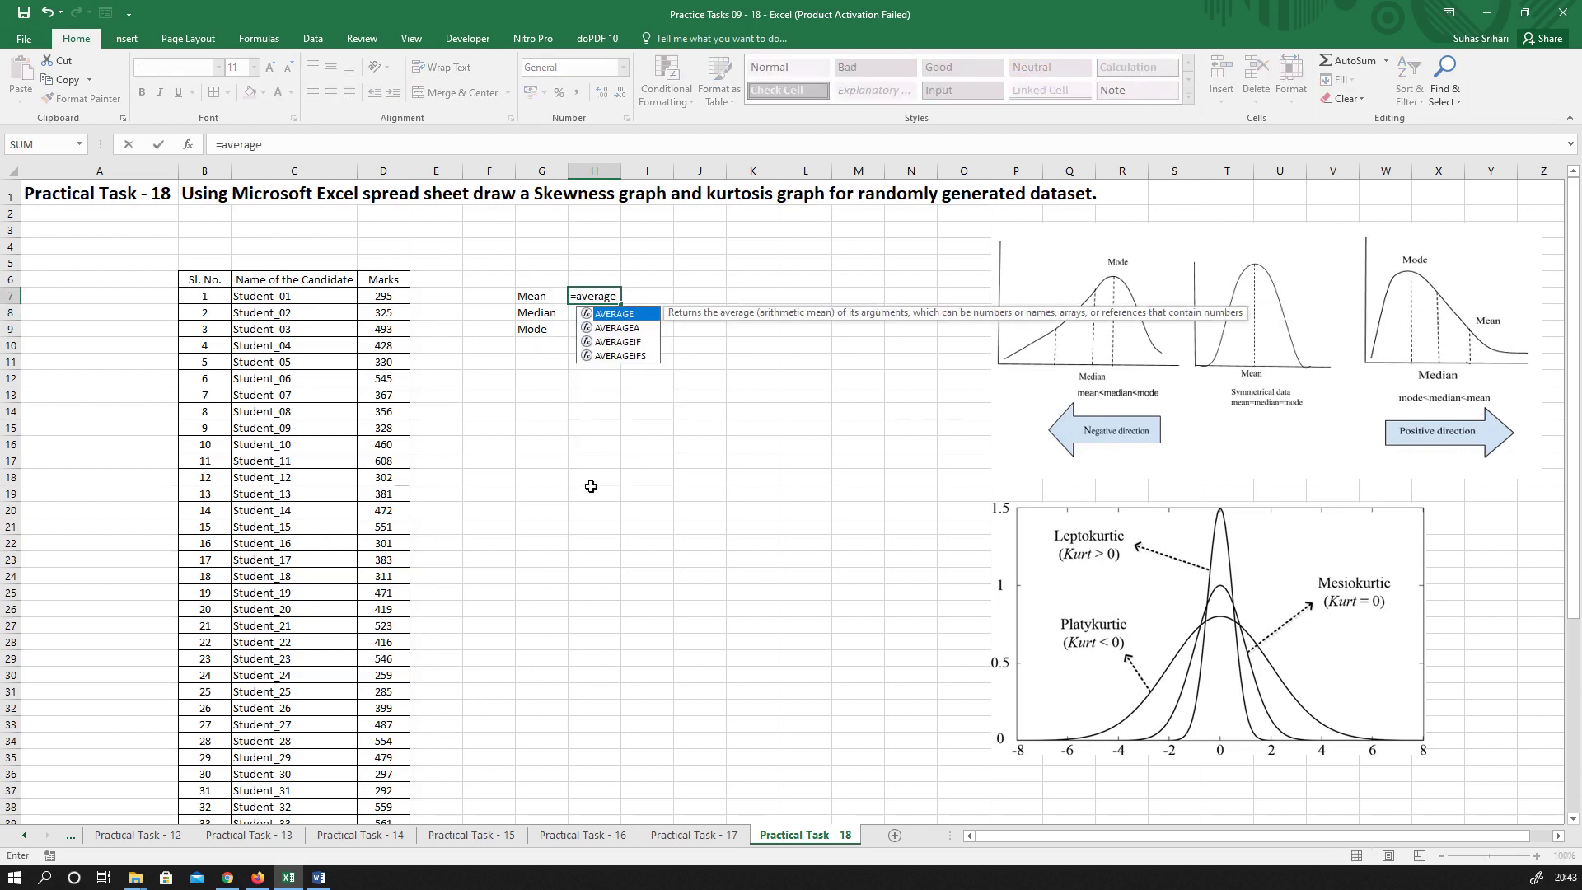
pyautogui.click(385, 297)
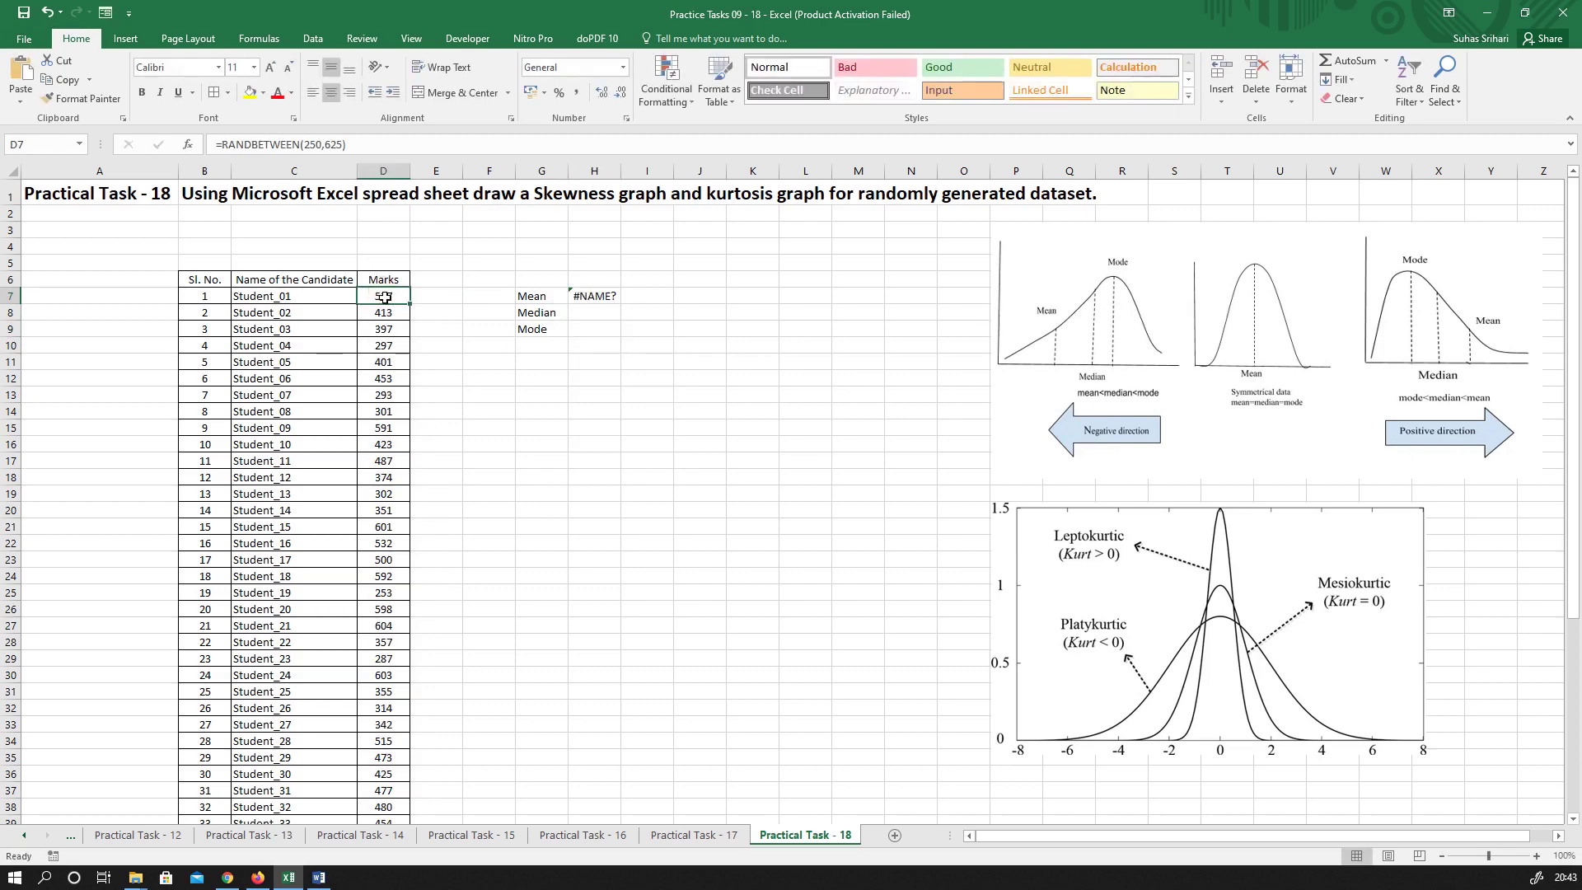
pyautogui.hotkey('ctrl', 'shift', 'Down')
pyautogui.scroll(6, 162, 462)
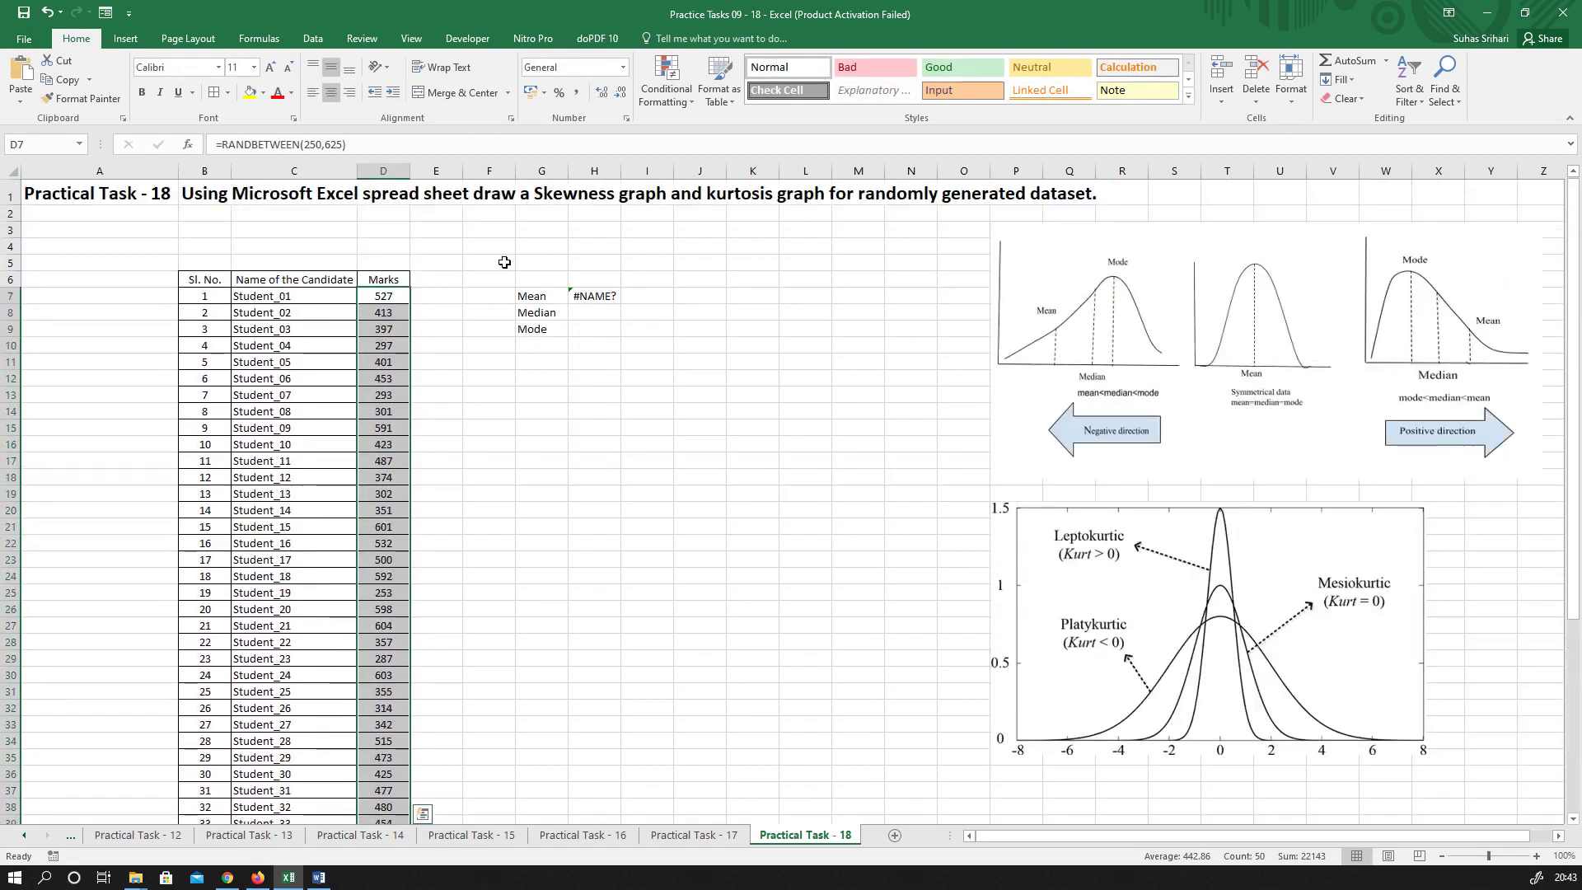
pyautogui.click(586, 300)
pyautogui.click(284, 143)
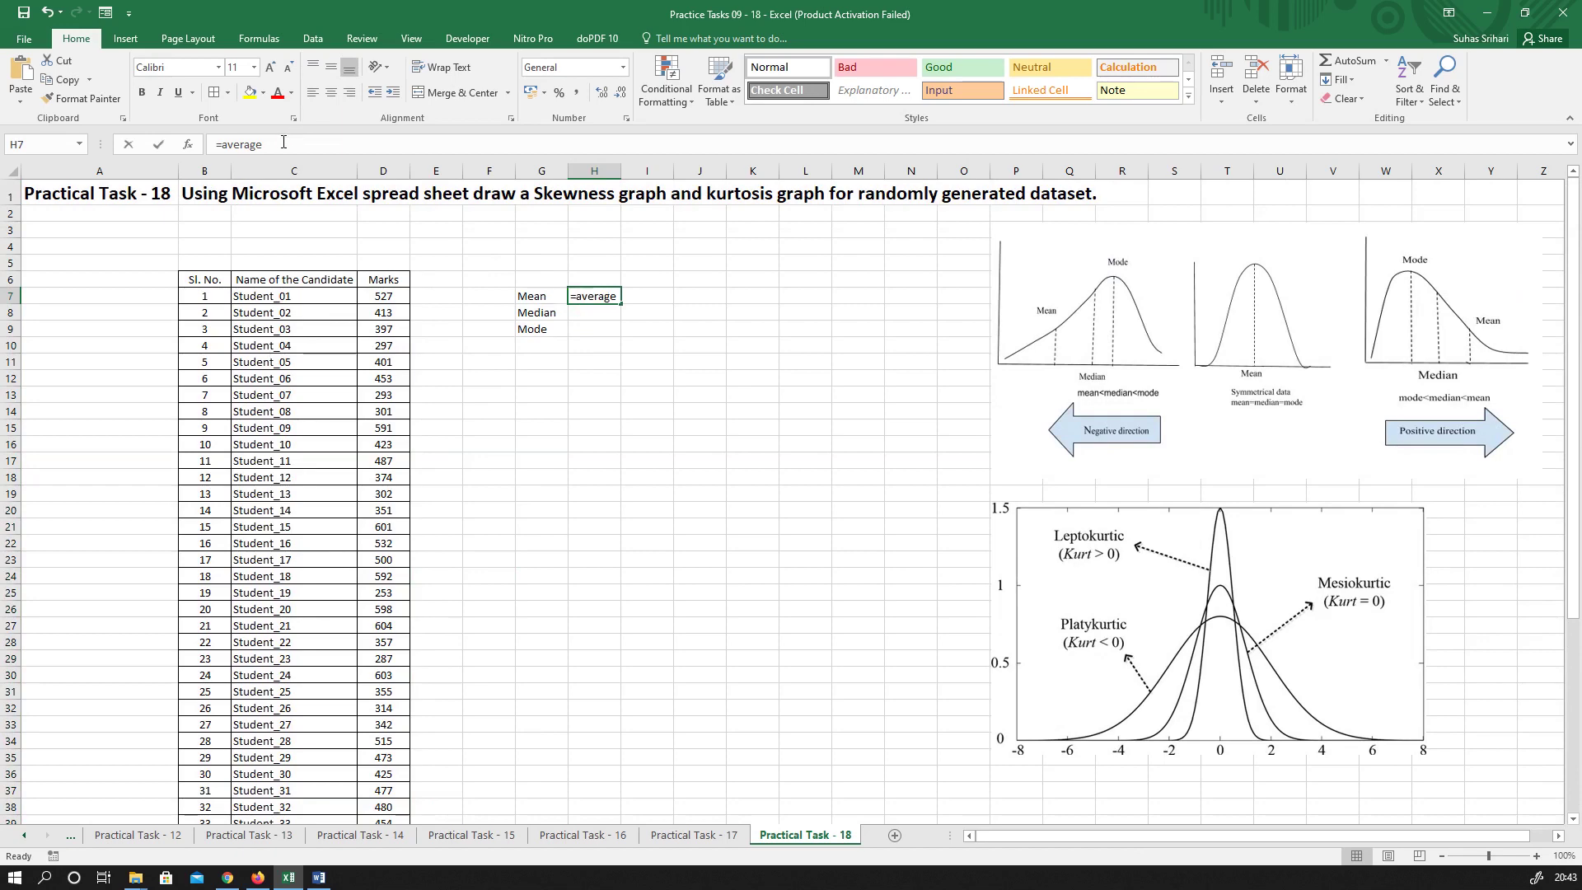
pyautogui.write('(')
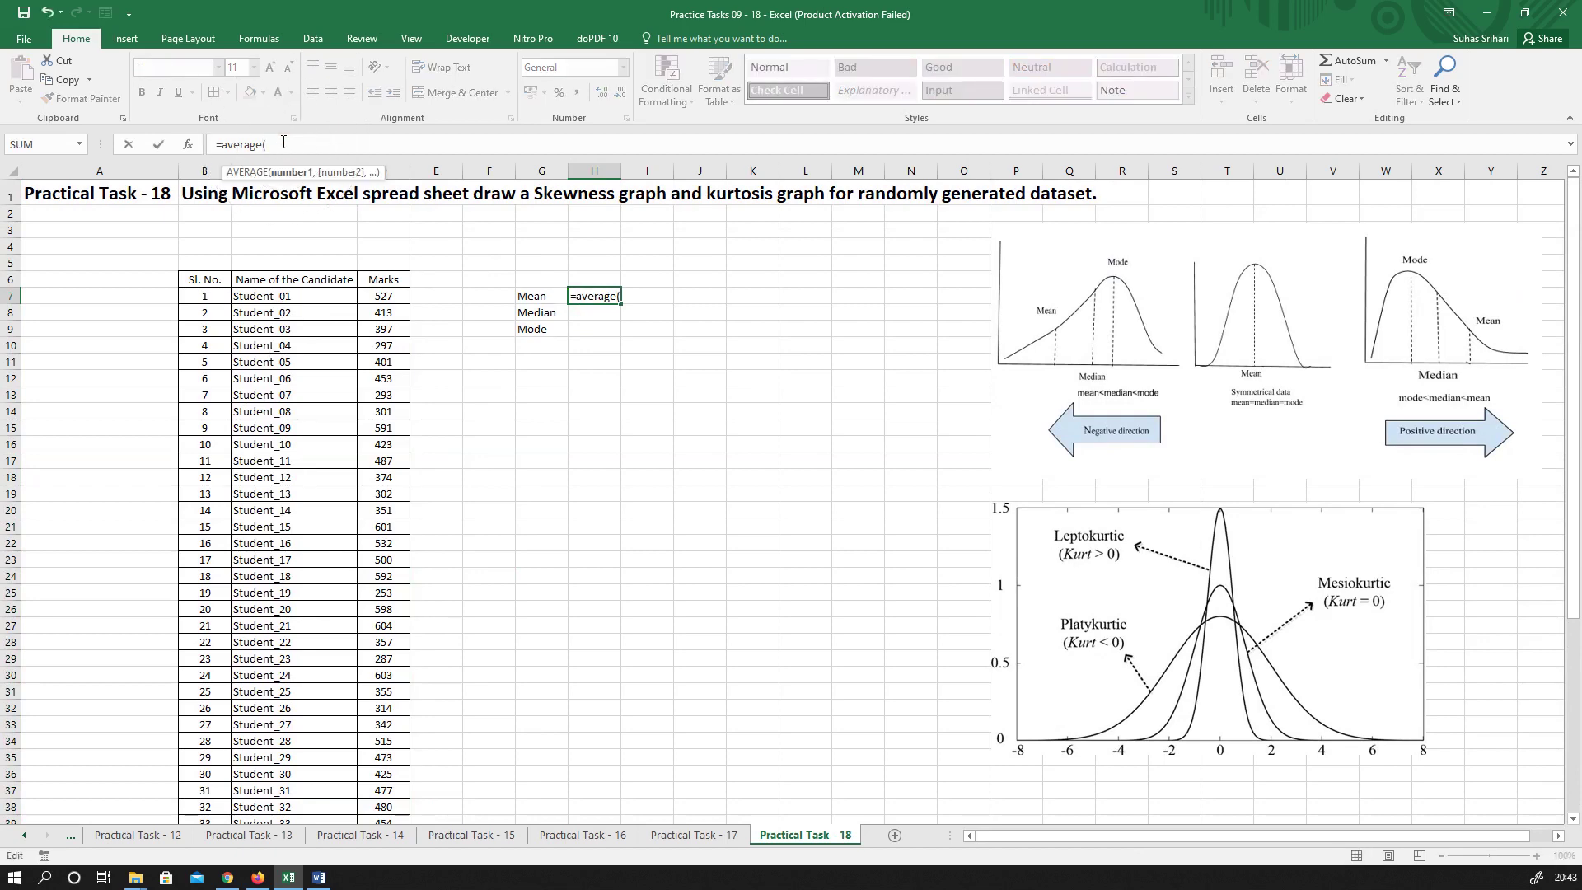
pyautogui.click(385, 298)
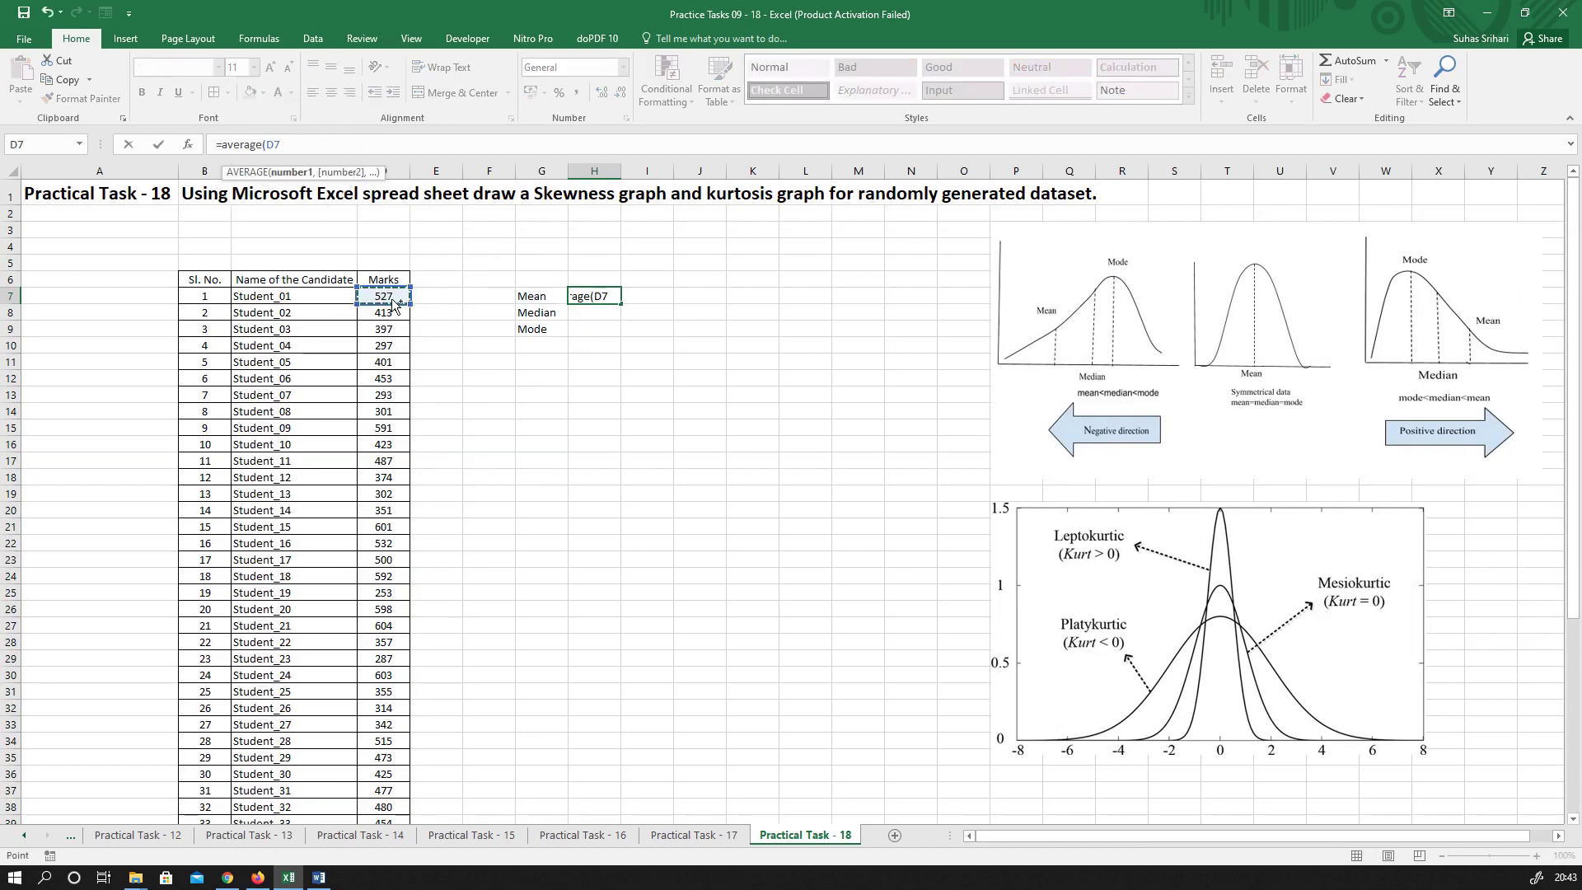
pyautogui.hotkey('ctrl', 'shift', 'Down')
pyautogui.press('Return')
pyautogui.scroll(6, 379, 307)
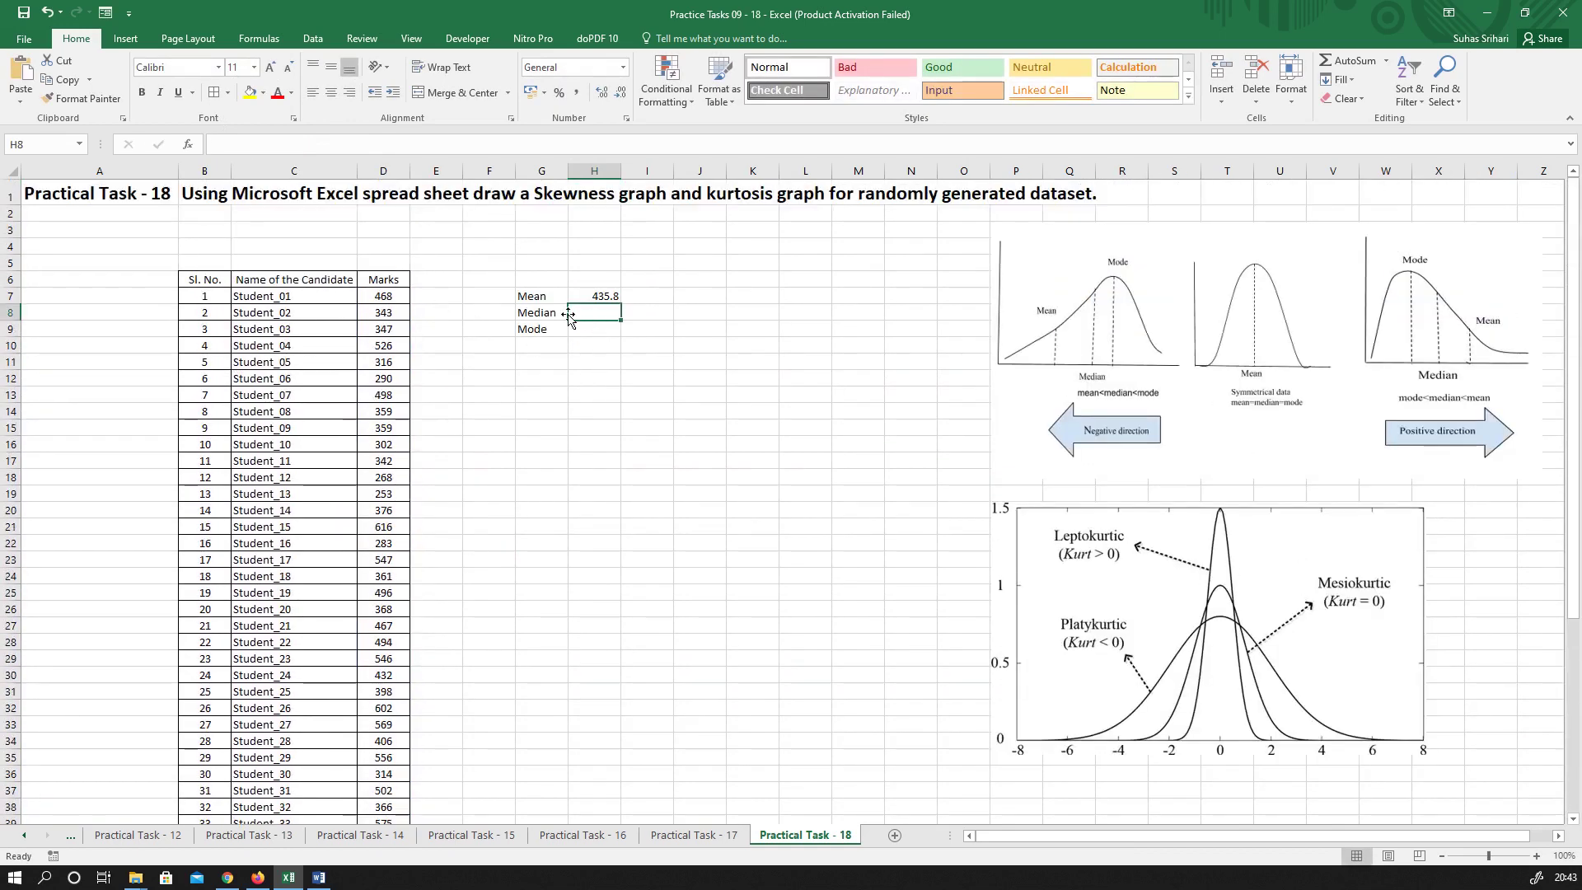
# Calculate the median of the marks D7:D56 in H8 with the MEDIAN function
pyautogui.write('=me')
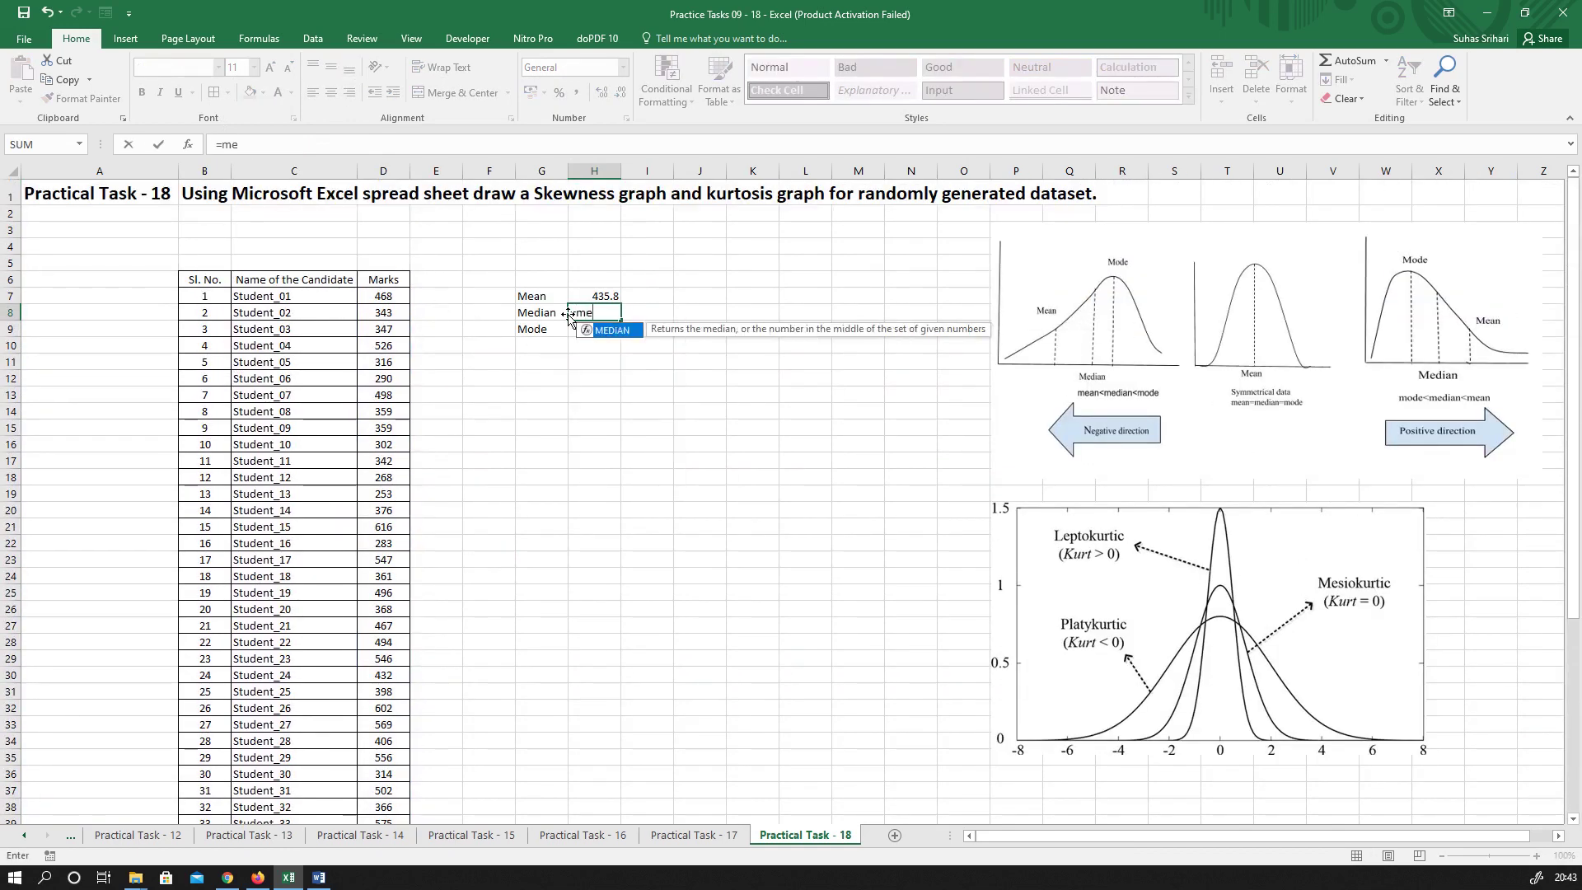
pyautogui.write('dian(')
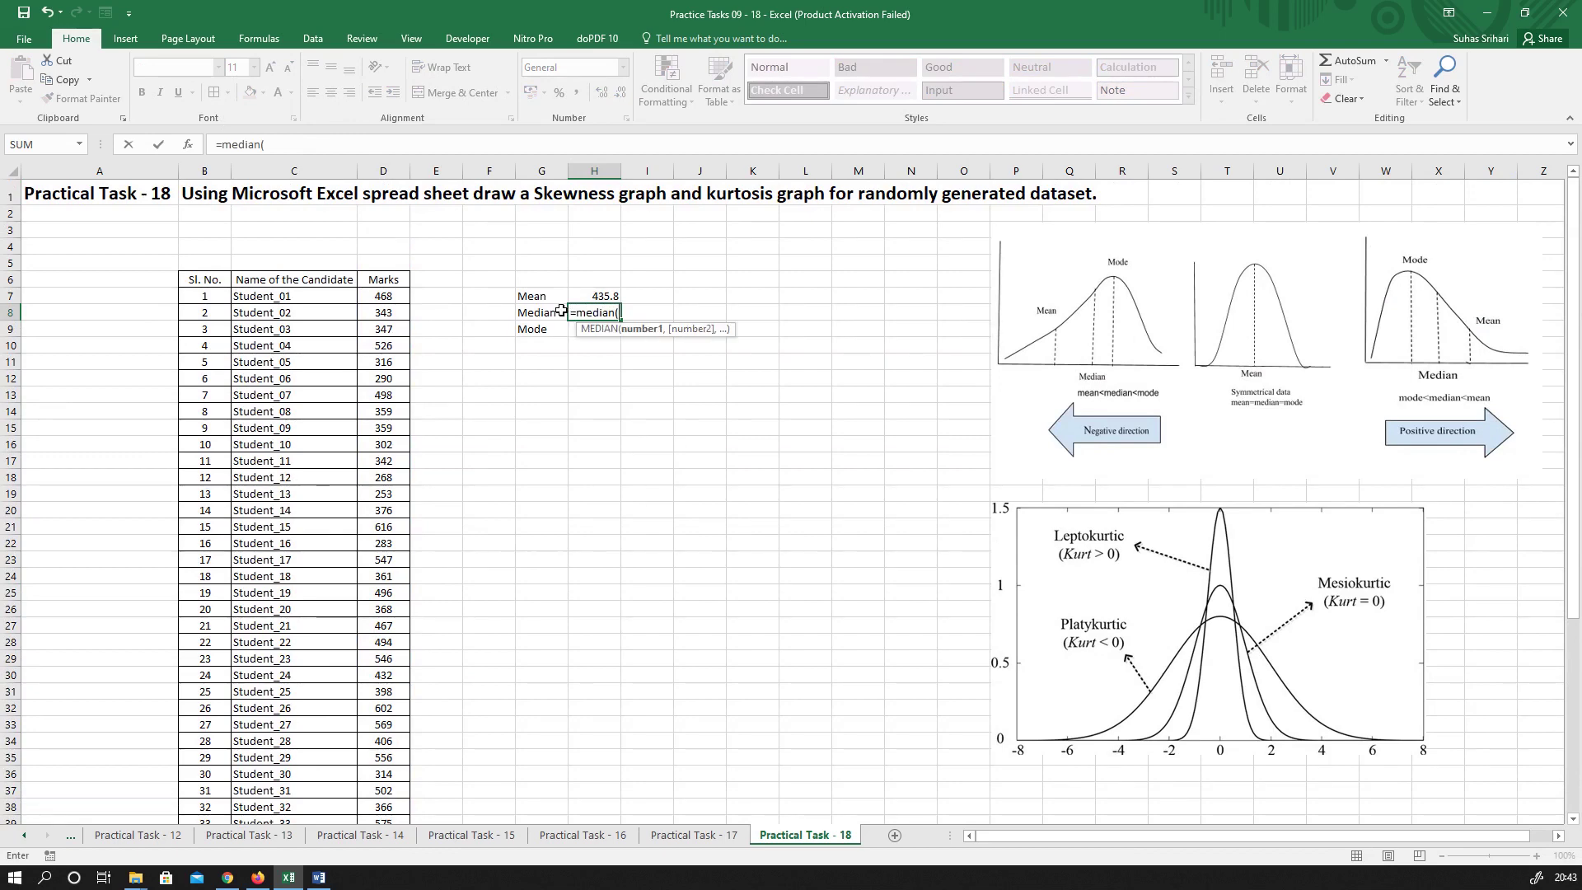
pyautogui.click(390, 298)
pyautogui.hotkey('ctrl', 'shift', 'Down')
pyautogui.press('Return')
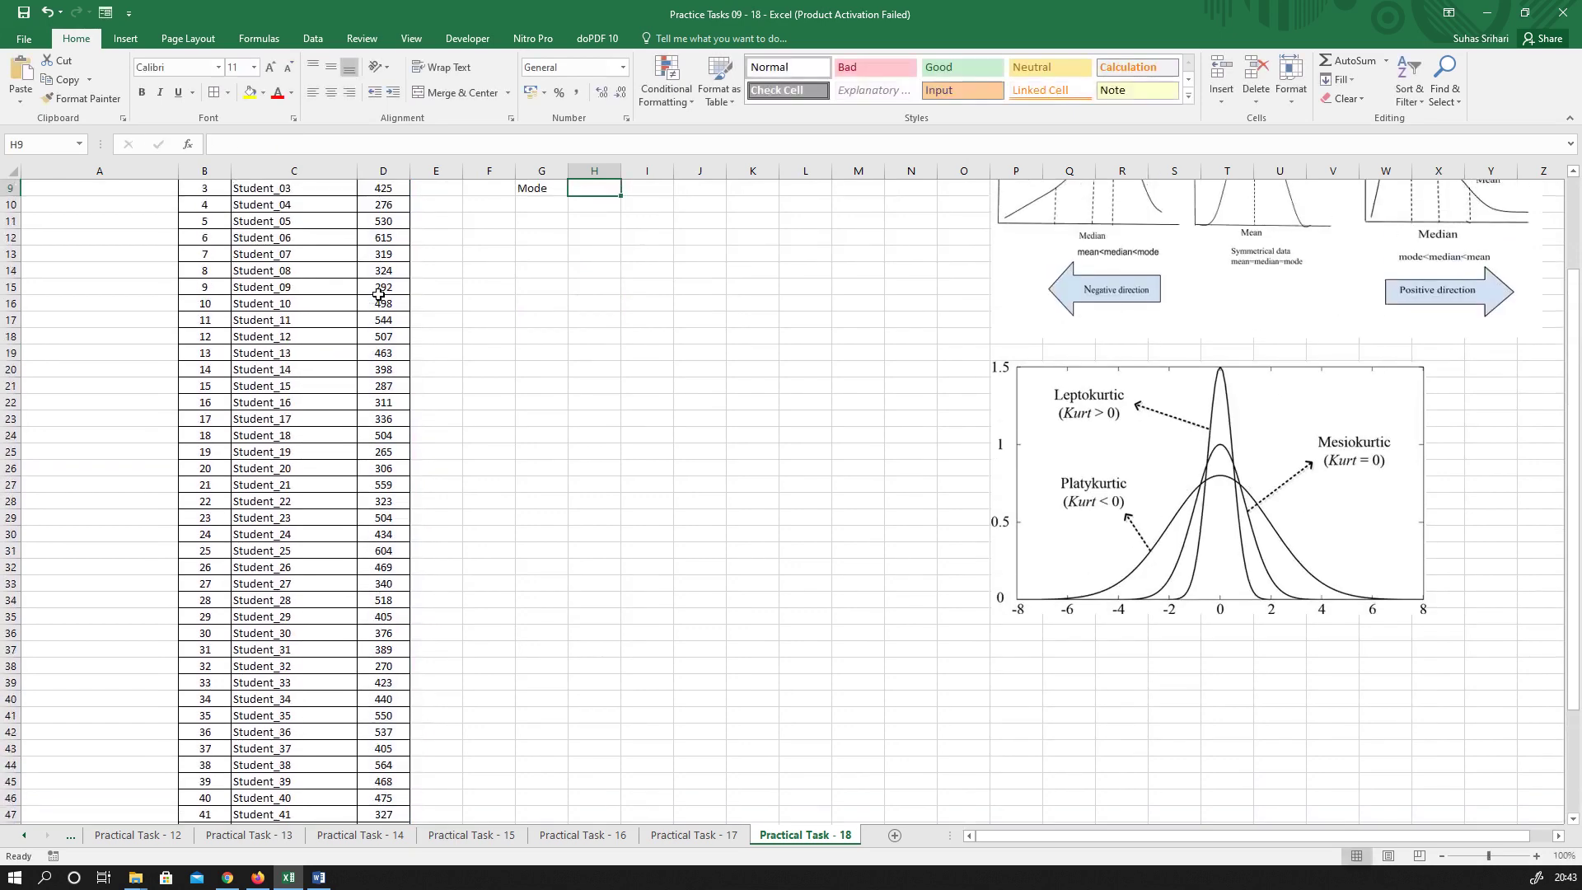
pyautogui.scroll(3, 443, 280)
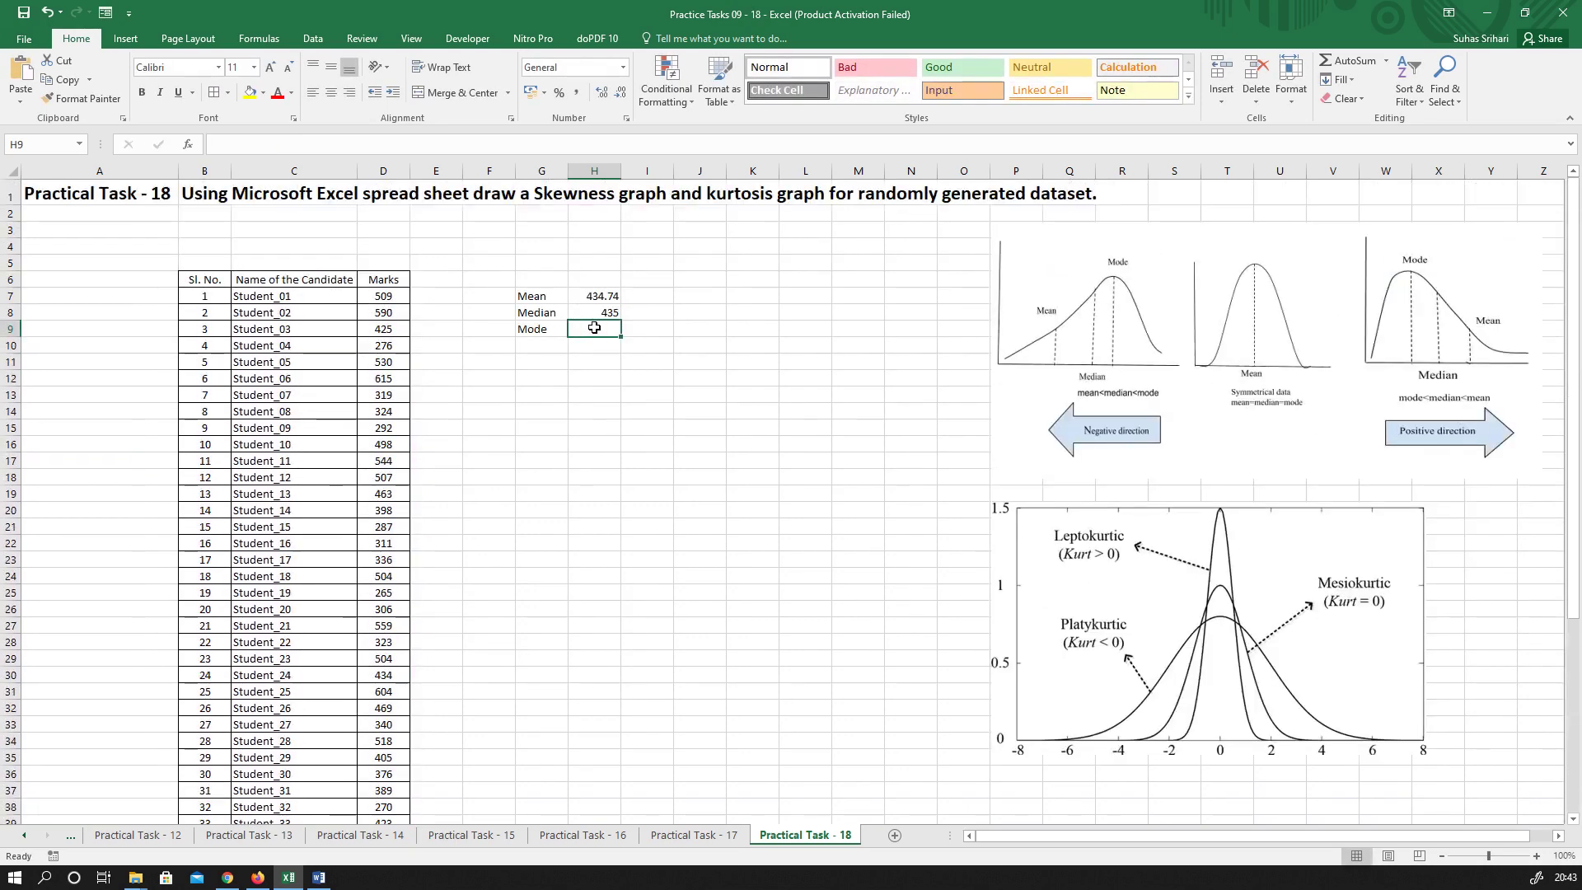
# Calculate the mode of the marks D7:D56 in H9 with the MODE.SNGL function
pyautogui.write('=Mode')
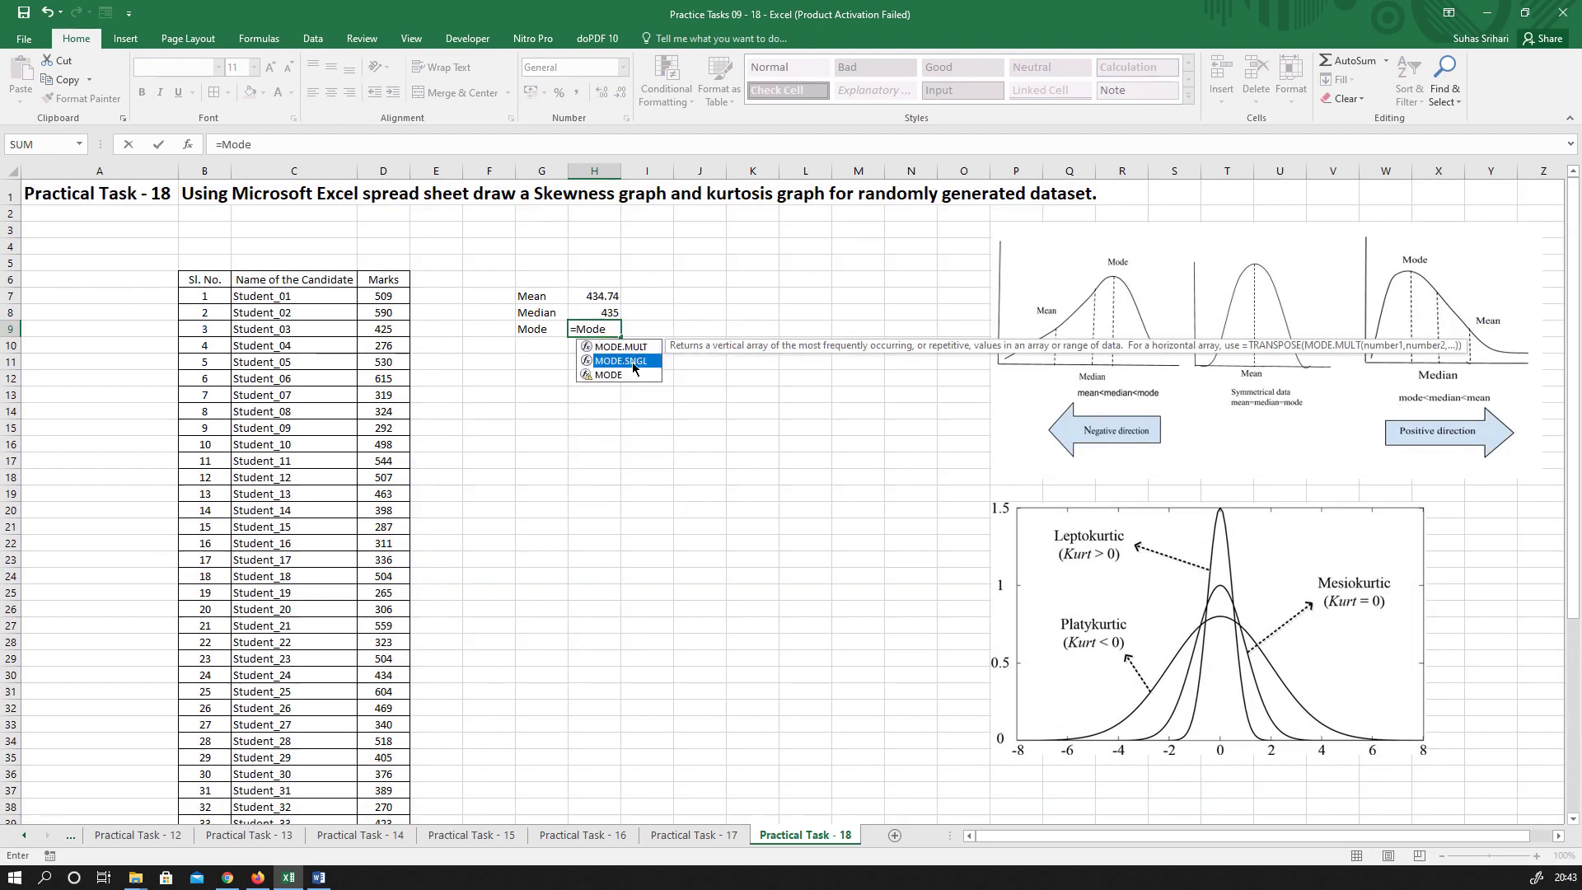
pyautogui.doubleClick(636, 361)
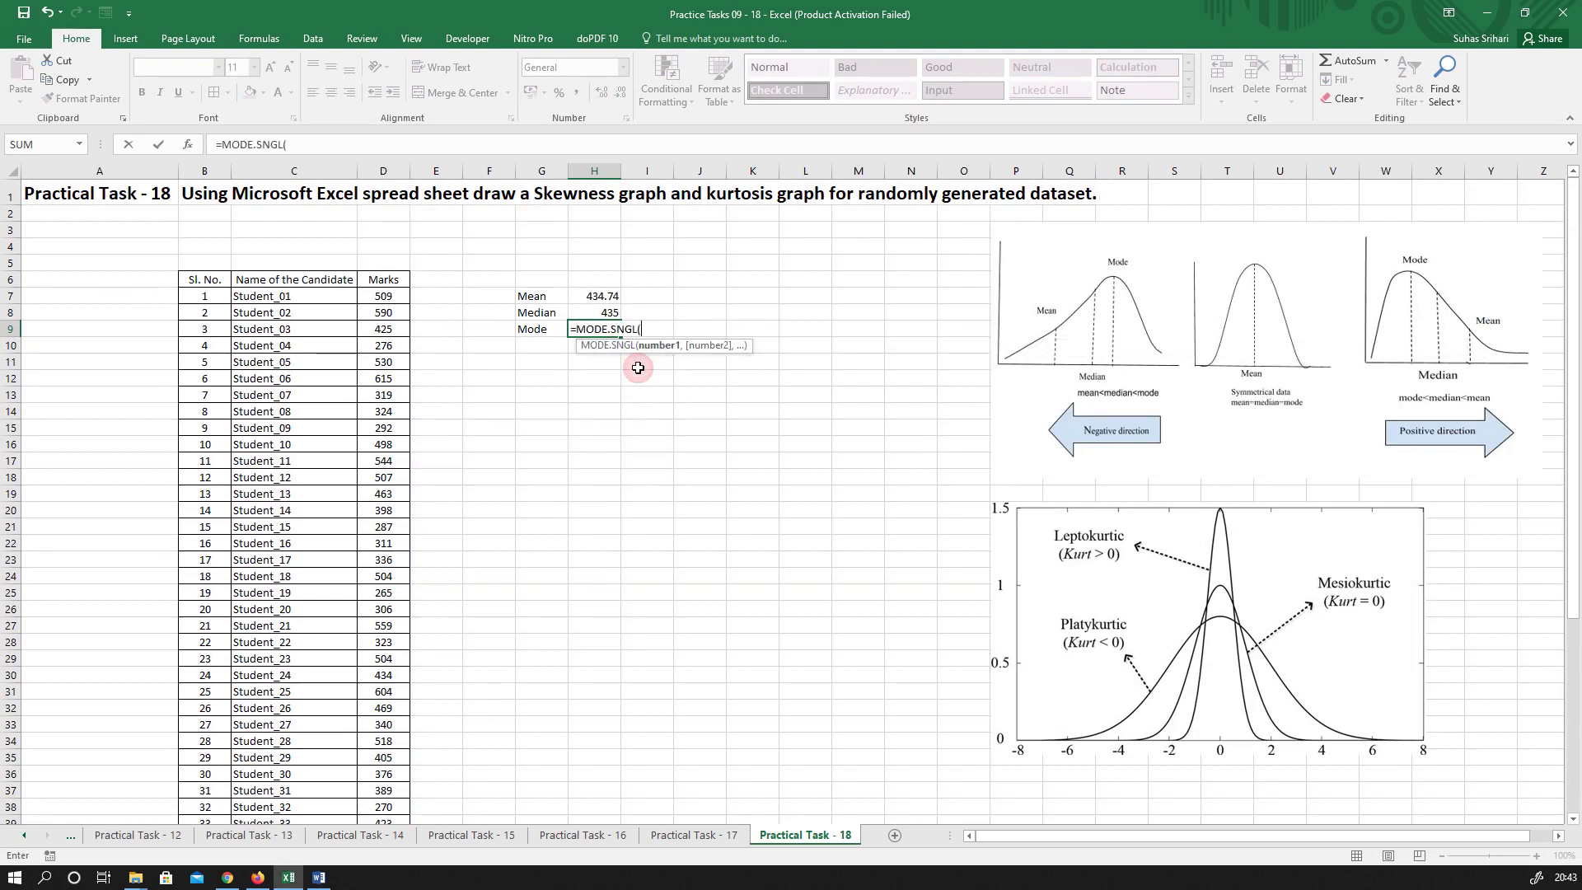
pyautogui.click(382, 302)
pyautogui.hotkey('shift', 'Right')
pyautogui.hotkey('shift', 'Right')
pyautogui.hotkey('shift', 'Right')
pyautogui.hotkey('shift', 'Right')
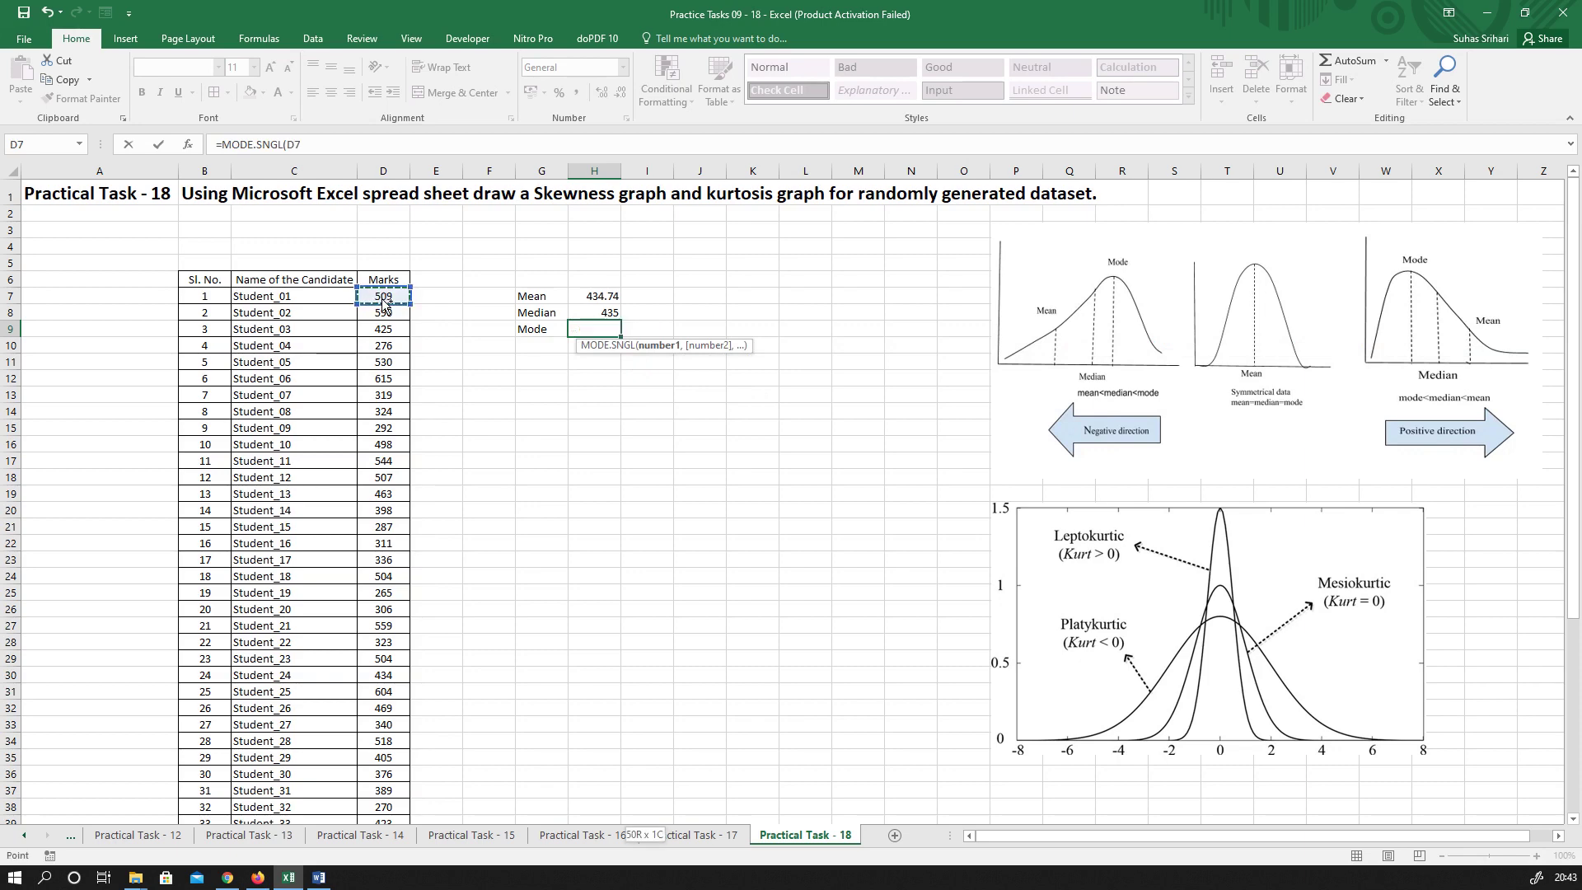
pyautogui.hotkey('ctrl', 'shift', 'Down')
pyautogui.hotkey('shift', 'Left')
pyautogui.hotkey('shift', 'Left')
pyautogui.hotkey('shift', 'Left')
pyautogui.hotkey('shift', 'Left')
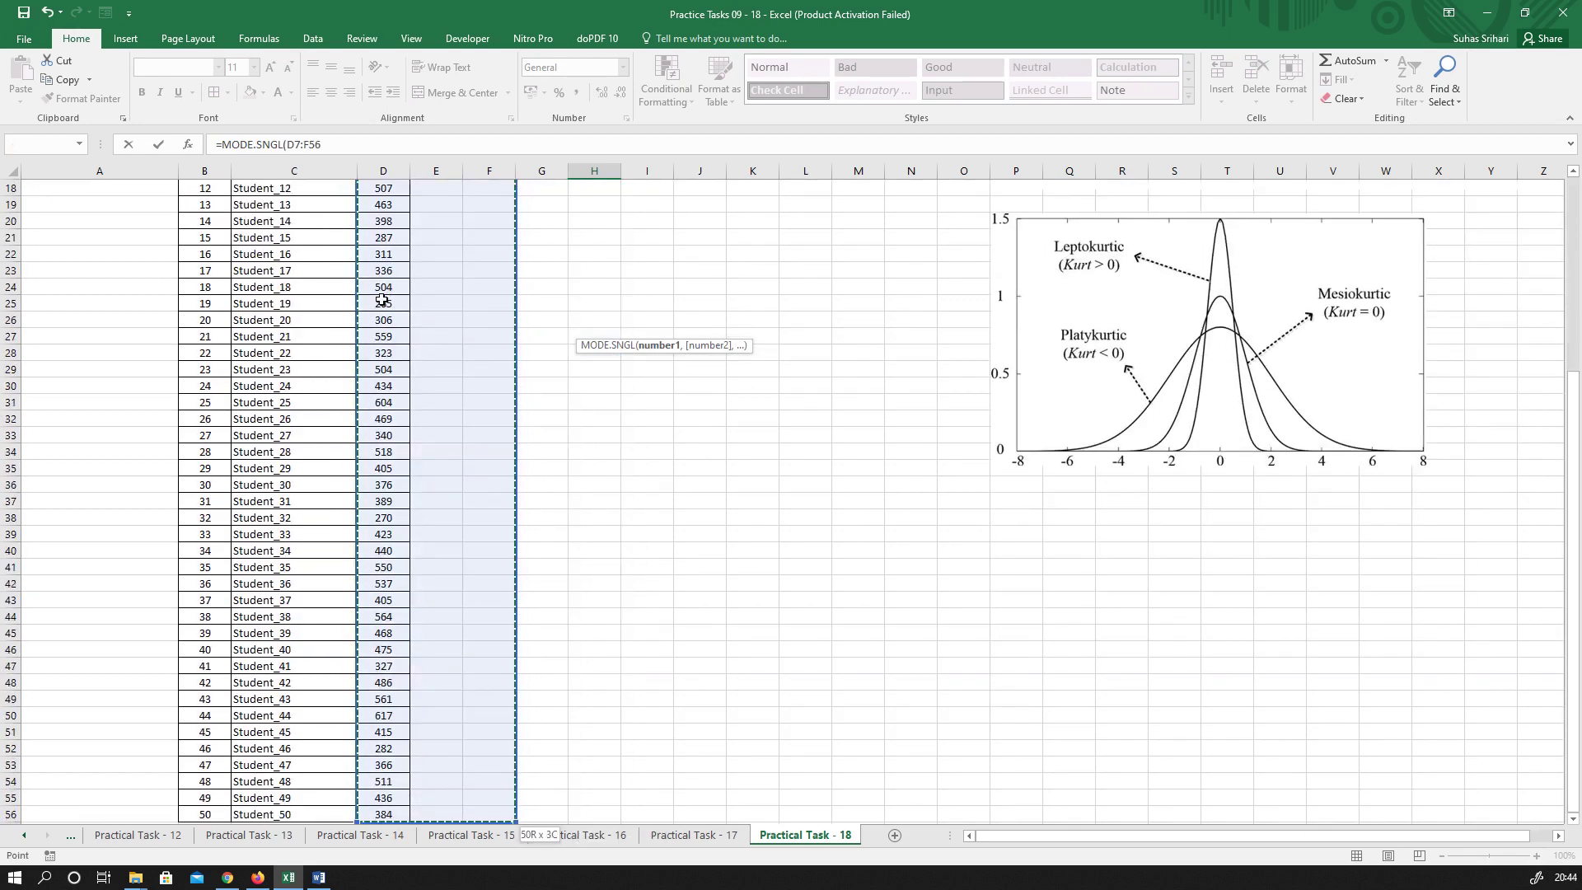
pyautogui.press('Return')
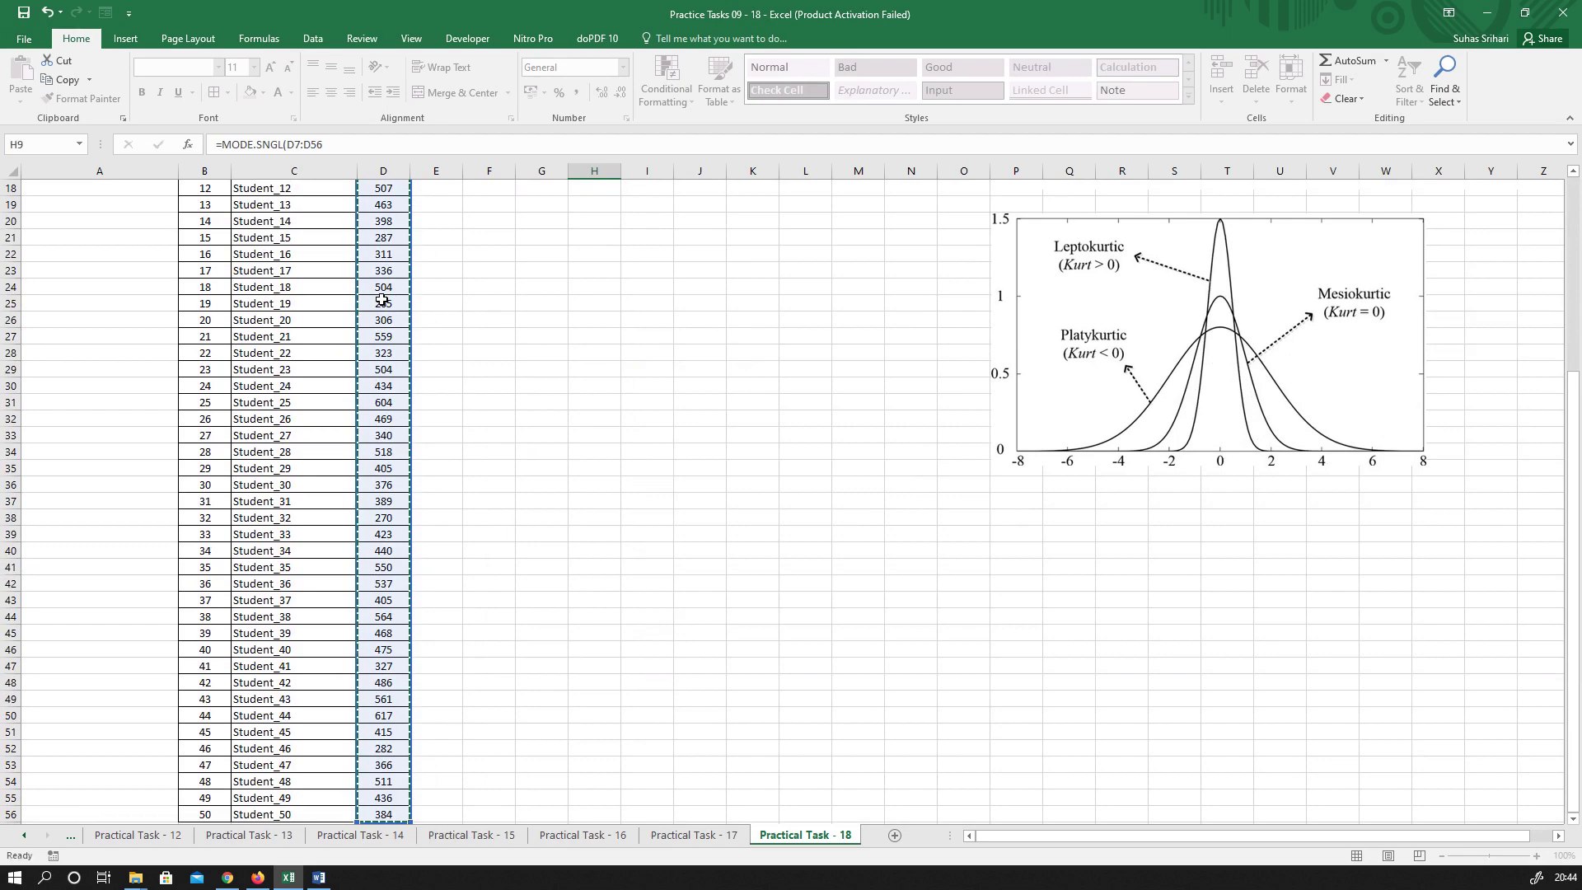
pyautogui.scroll(3, 382, 300)
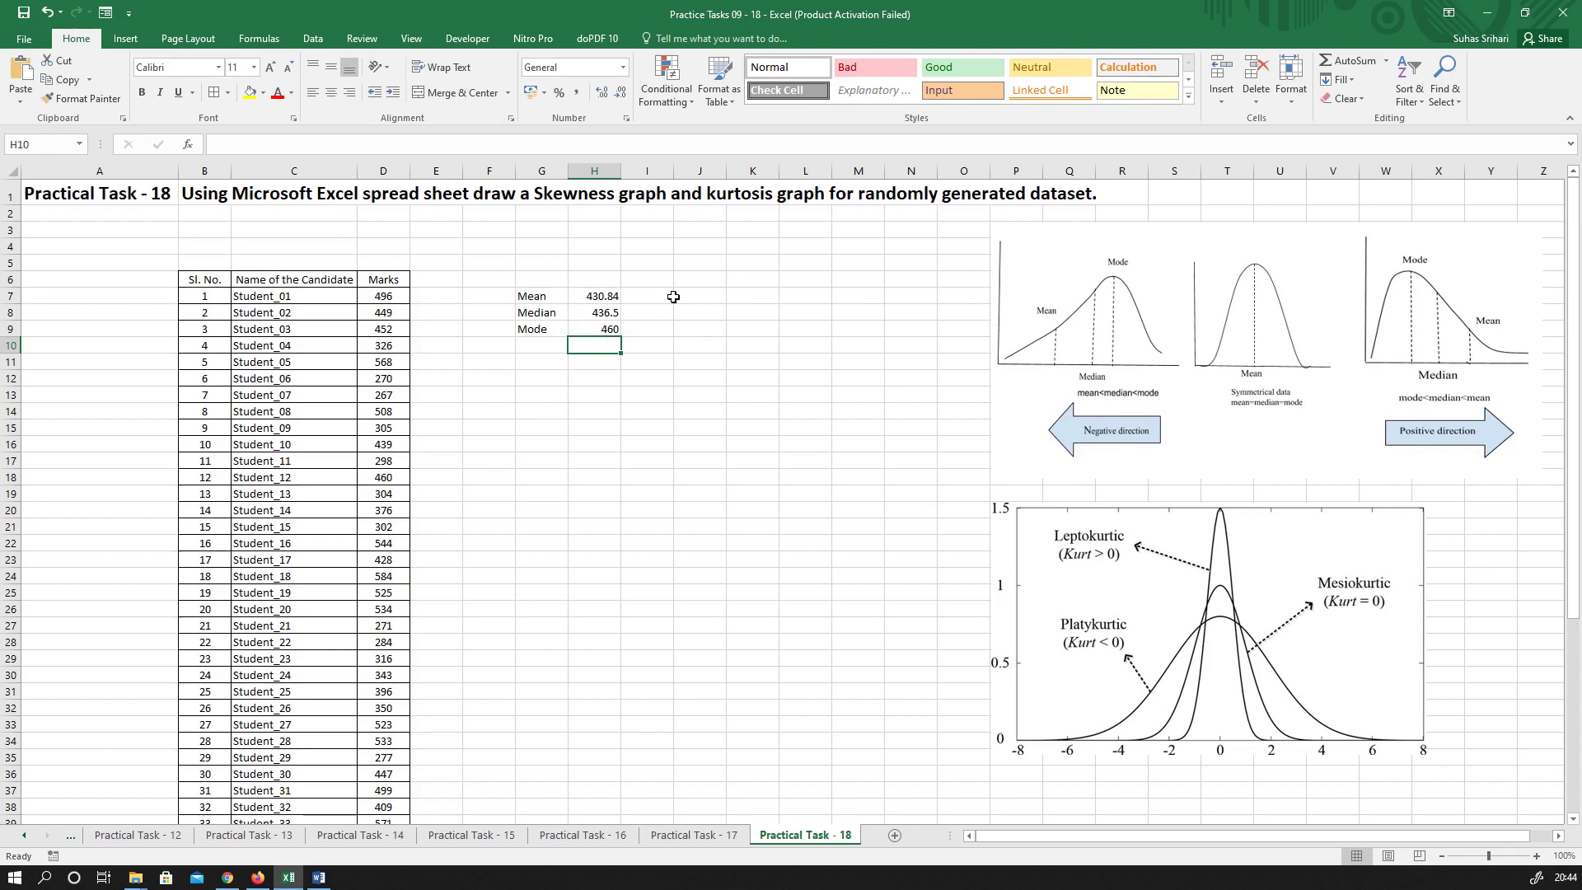
# Merge and centre the cells J7:M9 and enter the note "The Dataset has Negative Skew" in them
pyautogui.moveTo(692, 297); pyautogui.dragTo(847, 340)
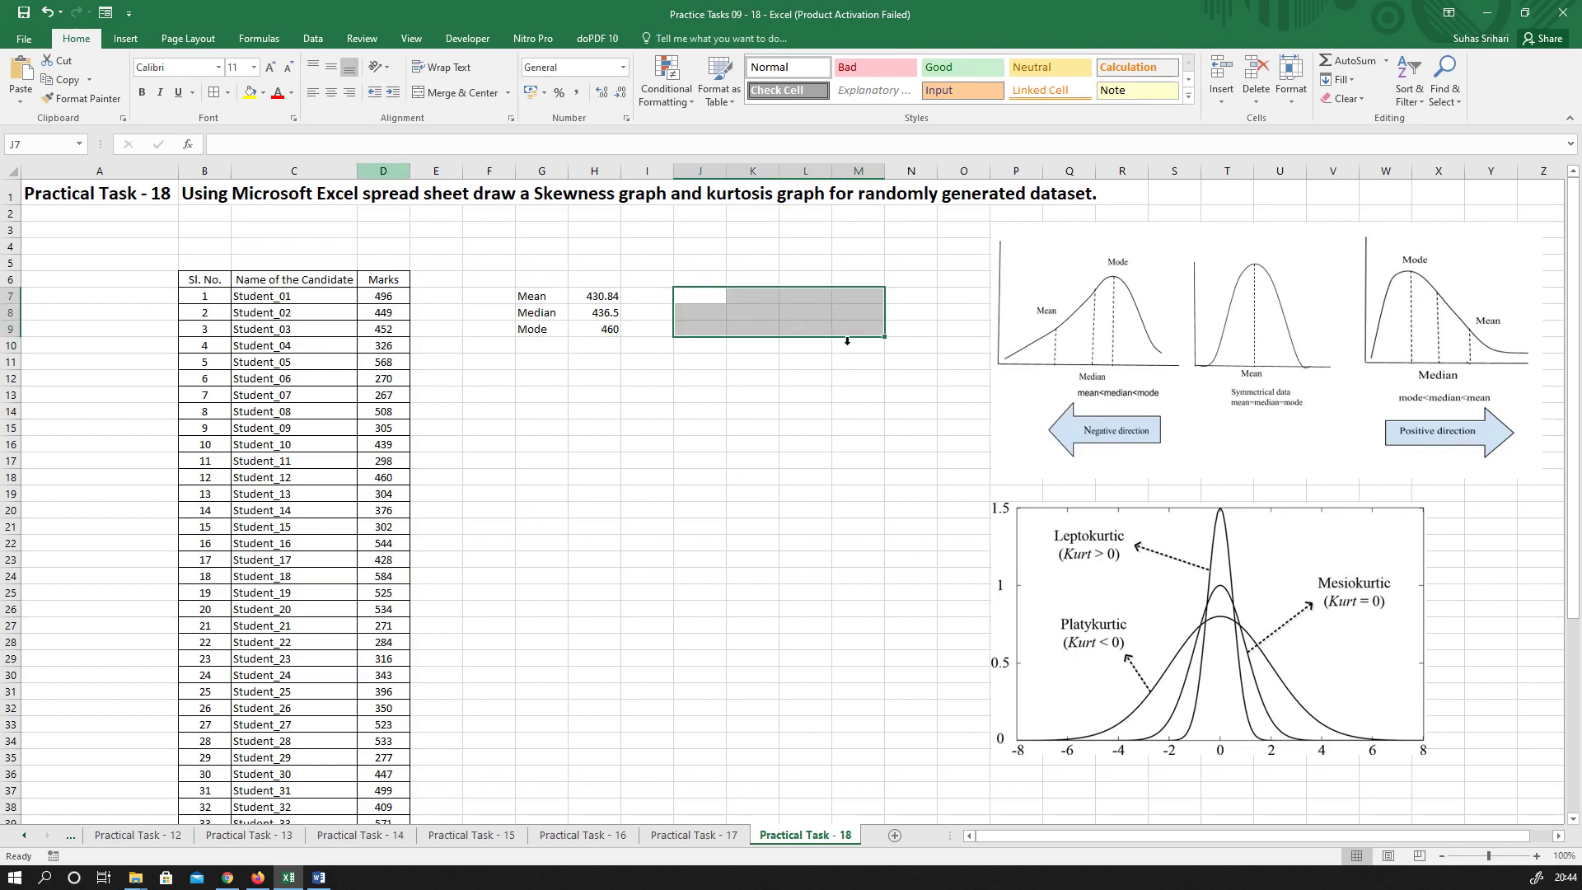
pyautogui.click(456, 92)
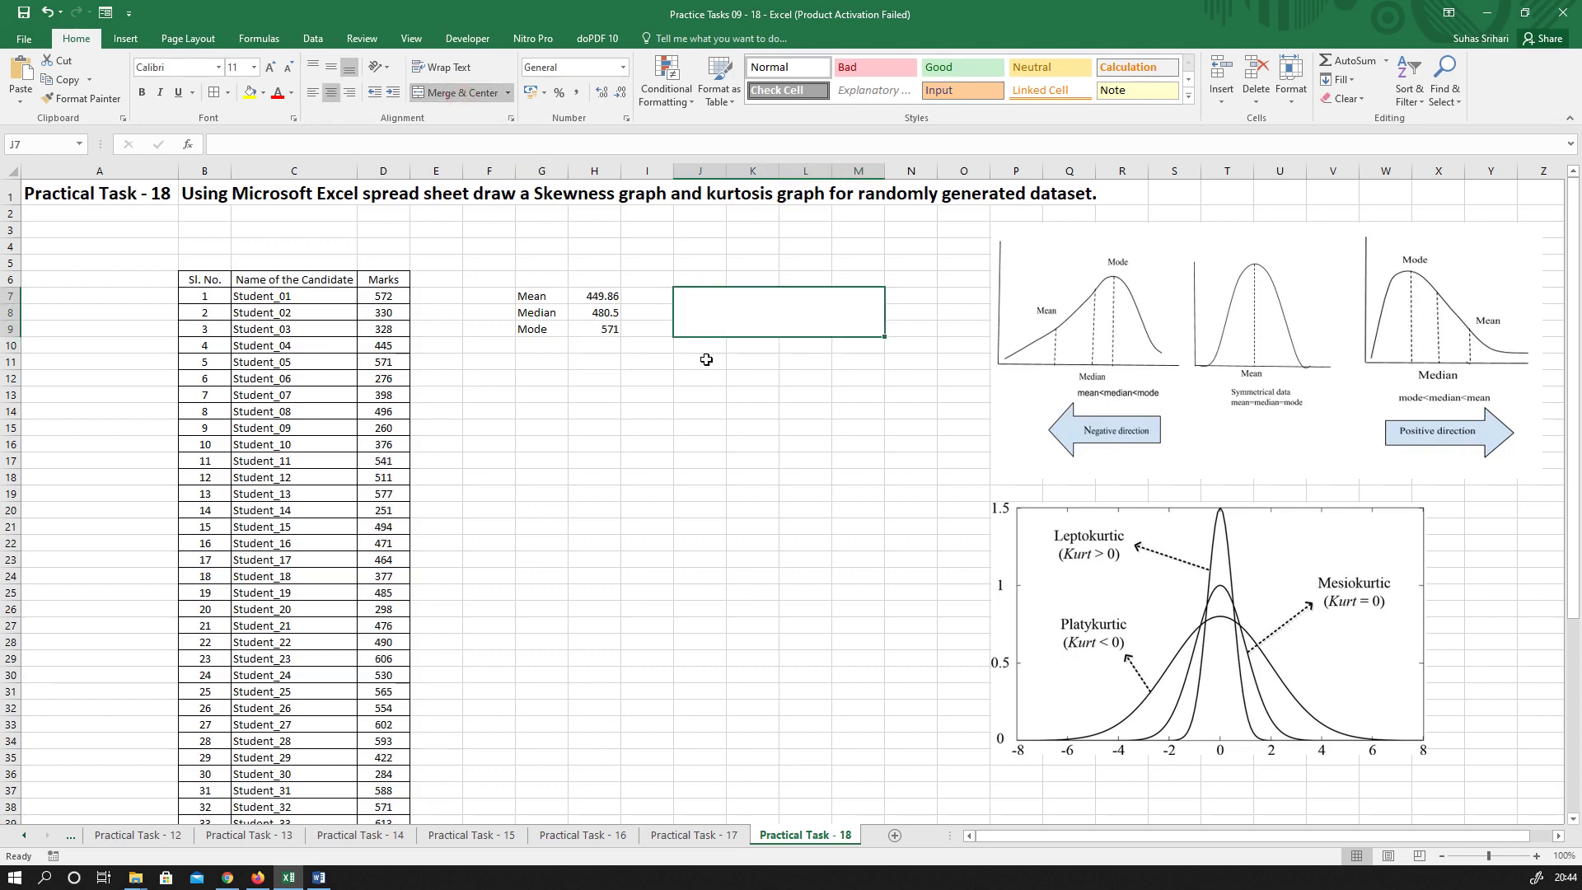
pyautogui.doubleClick(747, 308)
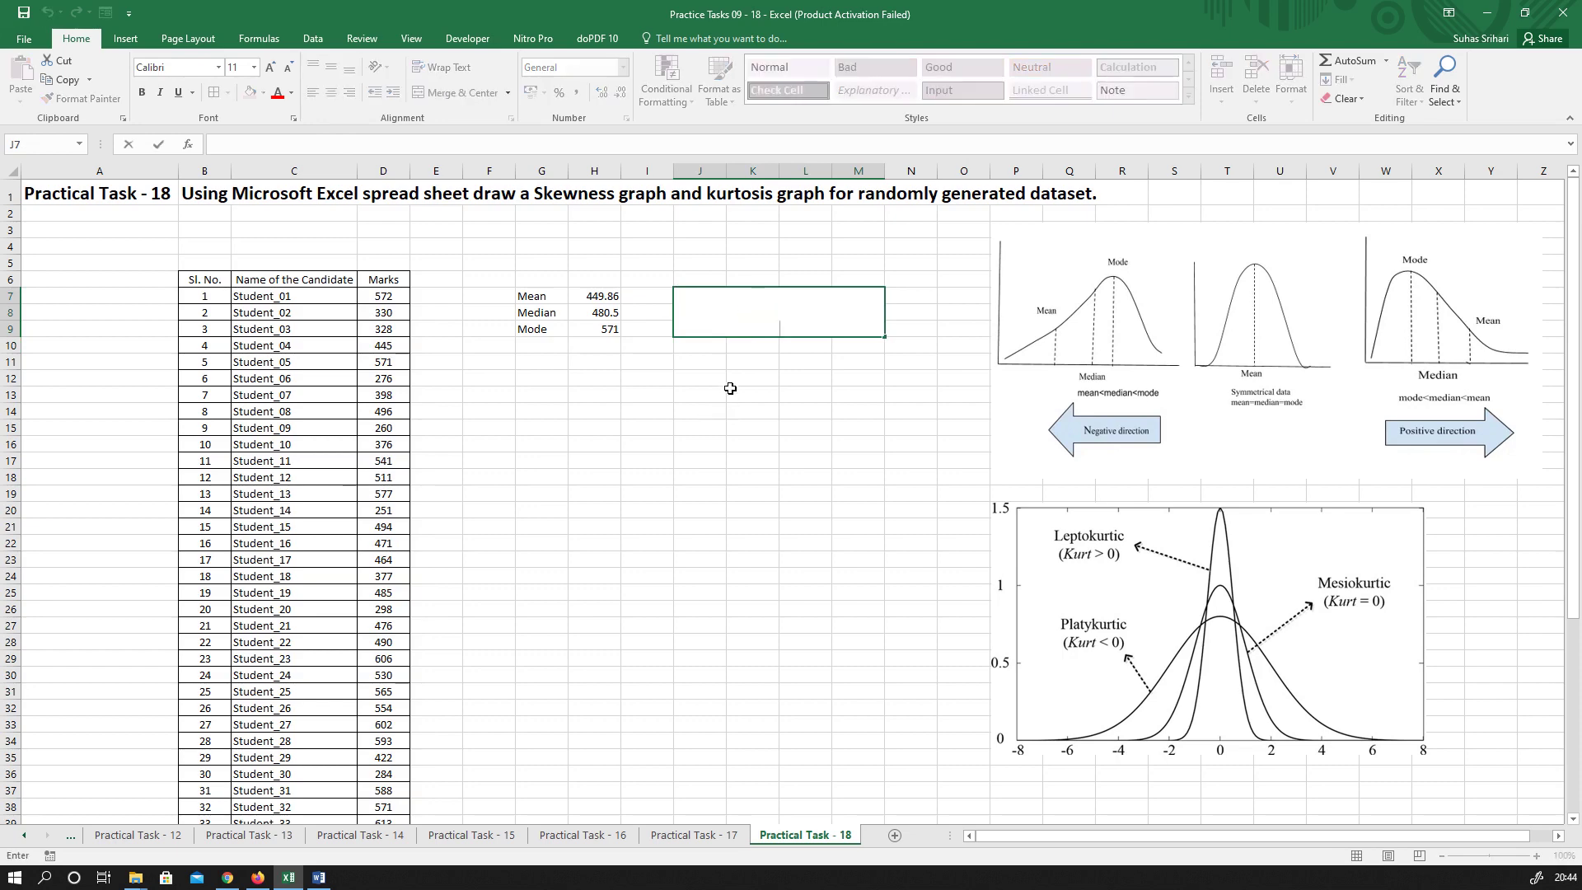
pyautogui.write('The Dataset has Ne')
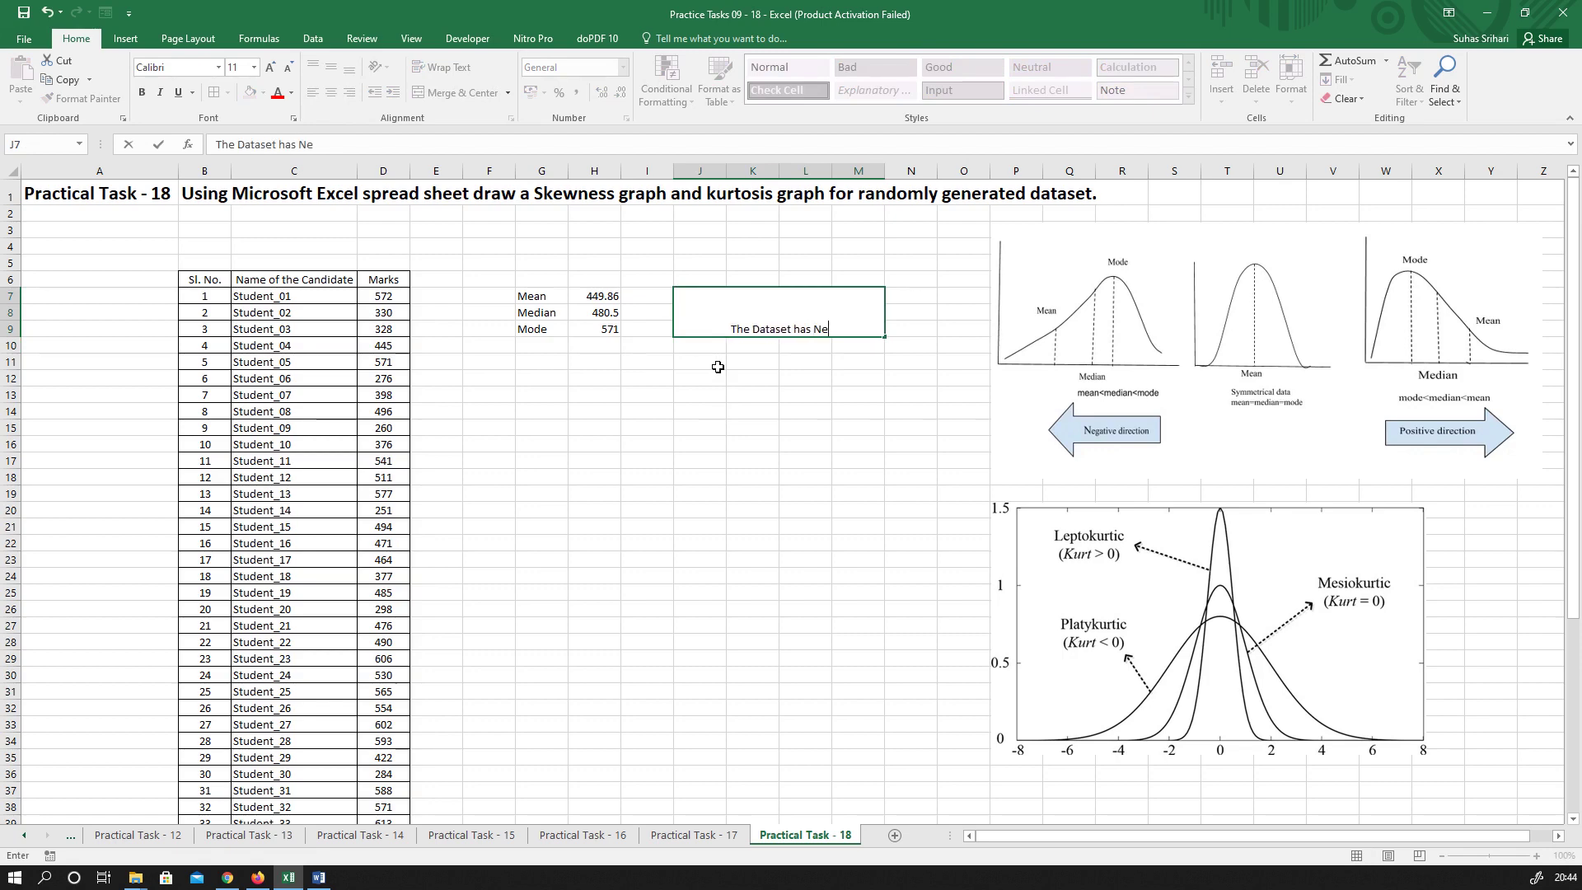
pyautogui.write('gative Ske')
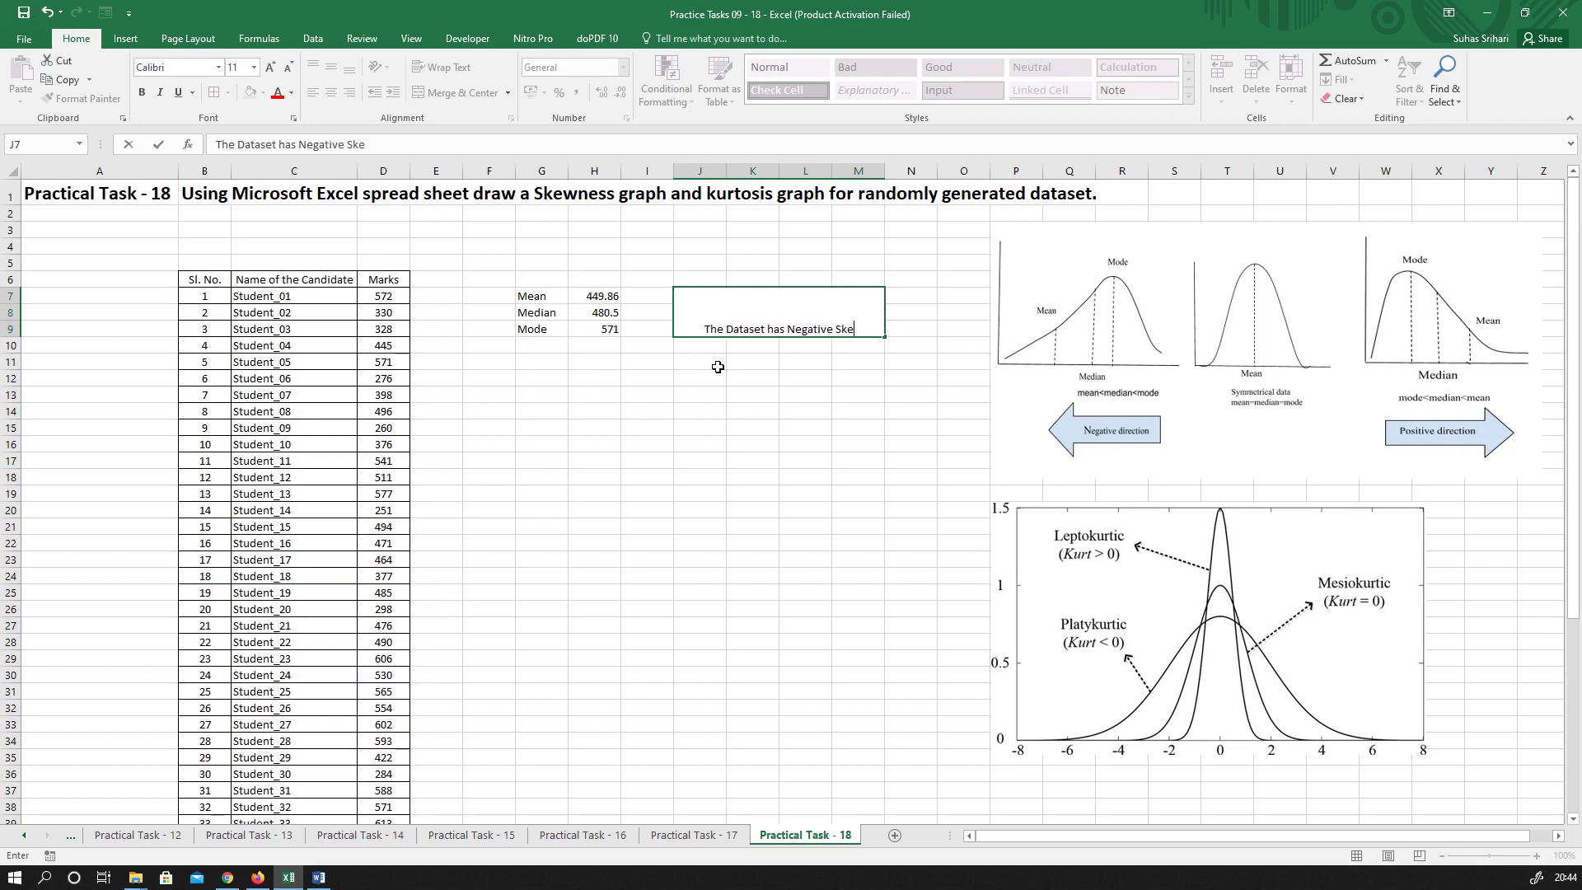
pyautogui.write('w')
pyautogui.click(770, 380)
# Middle-align the skew note vertically within the merged cell J7:M9
pyautogui.click(766, 323)
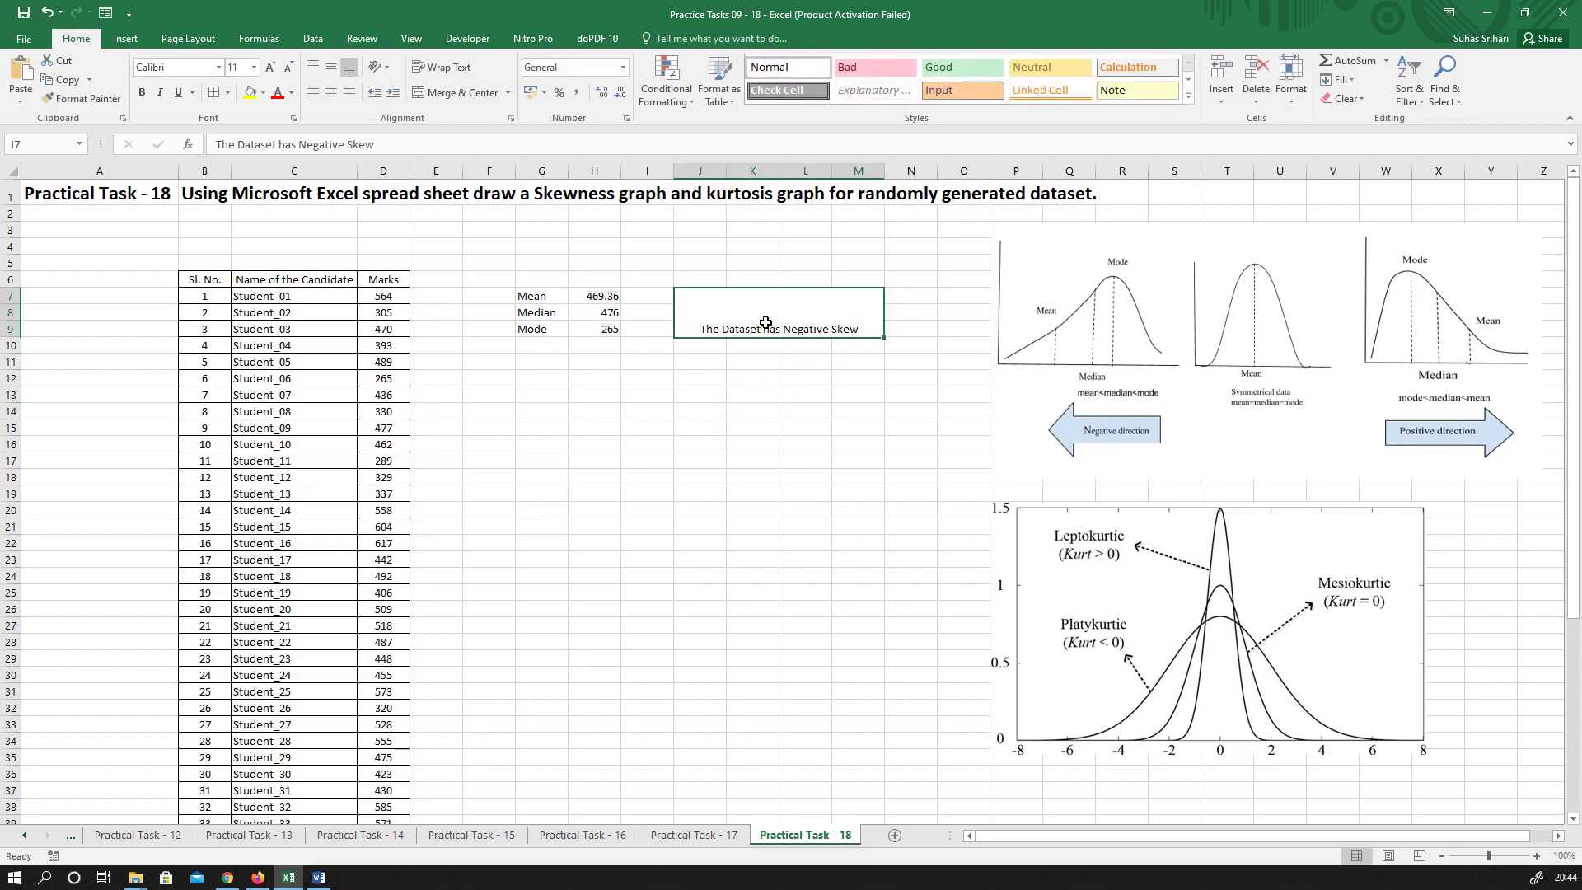
pyautogui.click(332, 72)
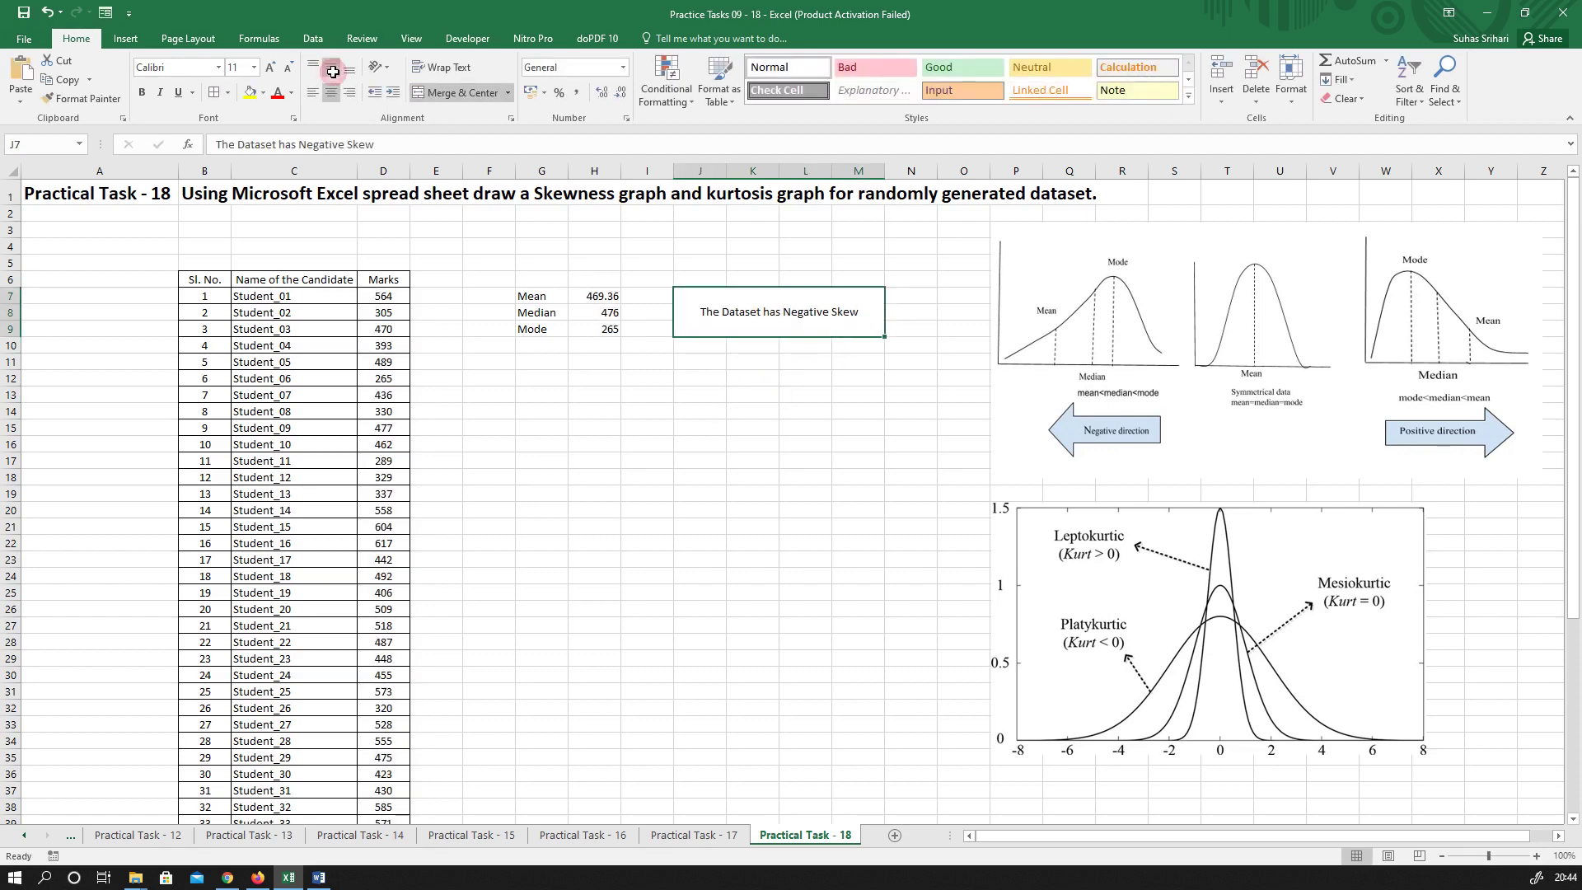
pyautogui.click(668, 430)
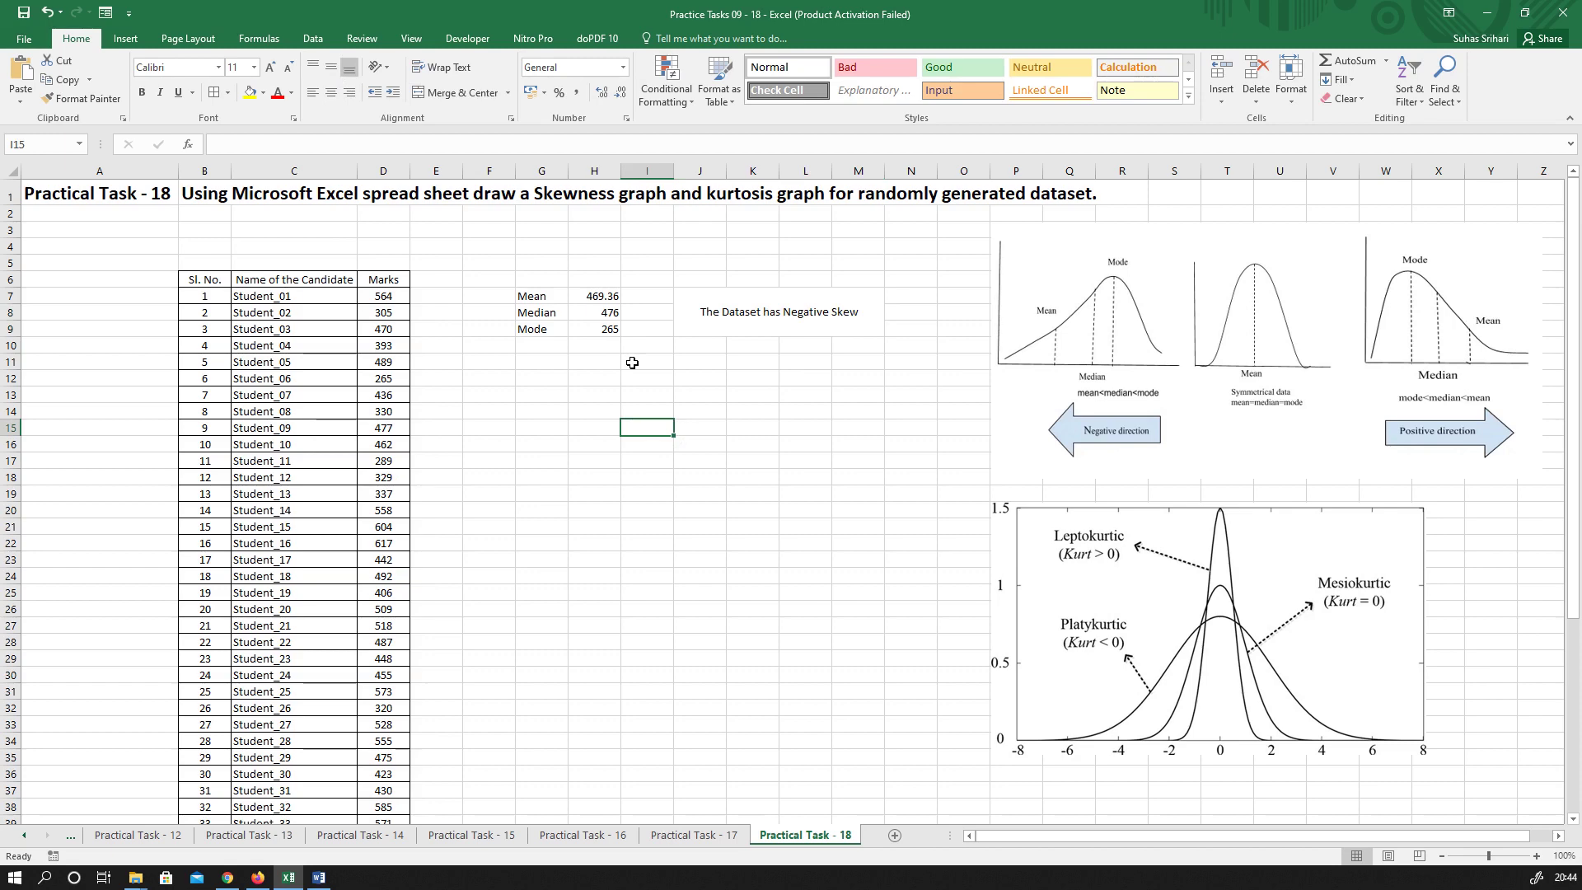
# Check the mode and median formulas, then delete the skew note and unmerge the cells J7:M9
pyautogui.click(590, 336)
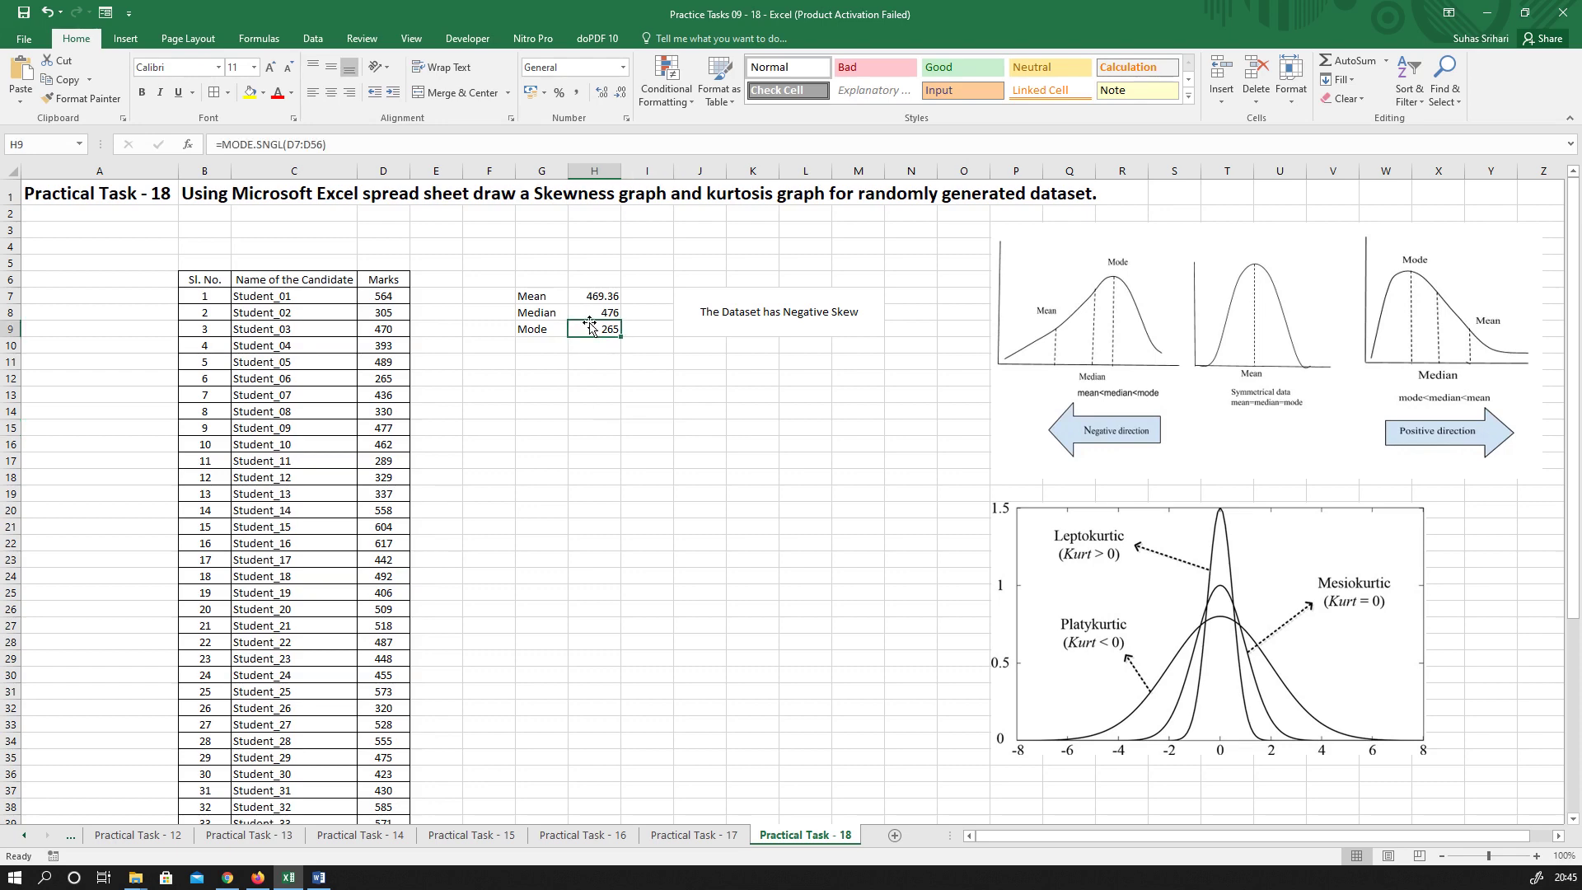
pyautogui.click(588, 315)
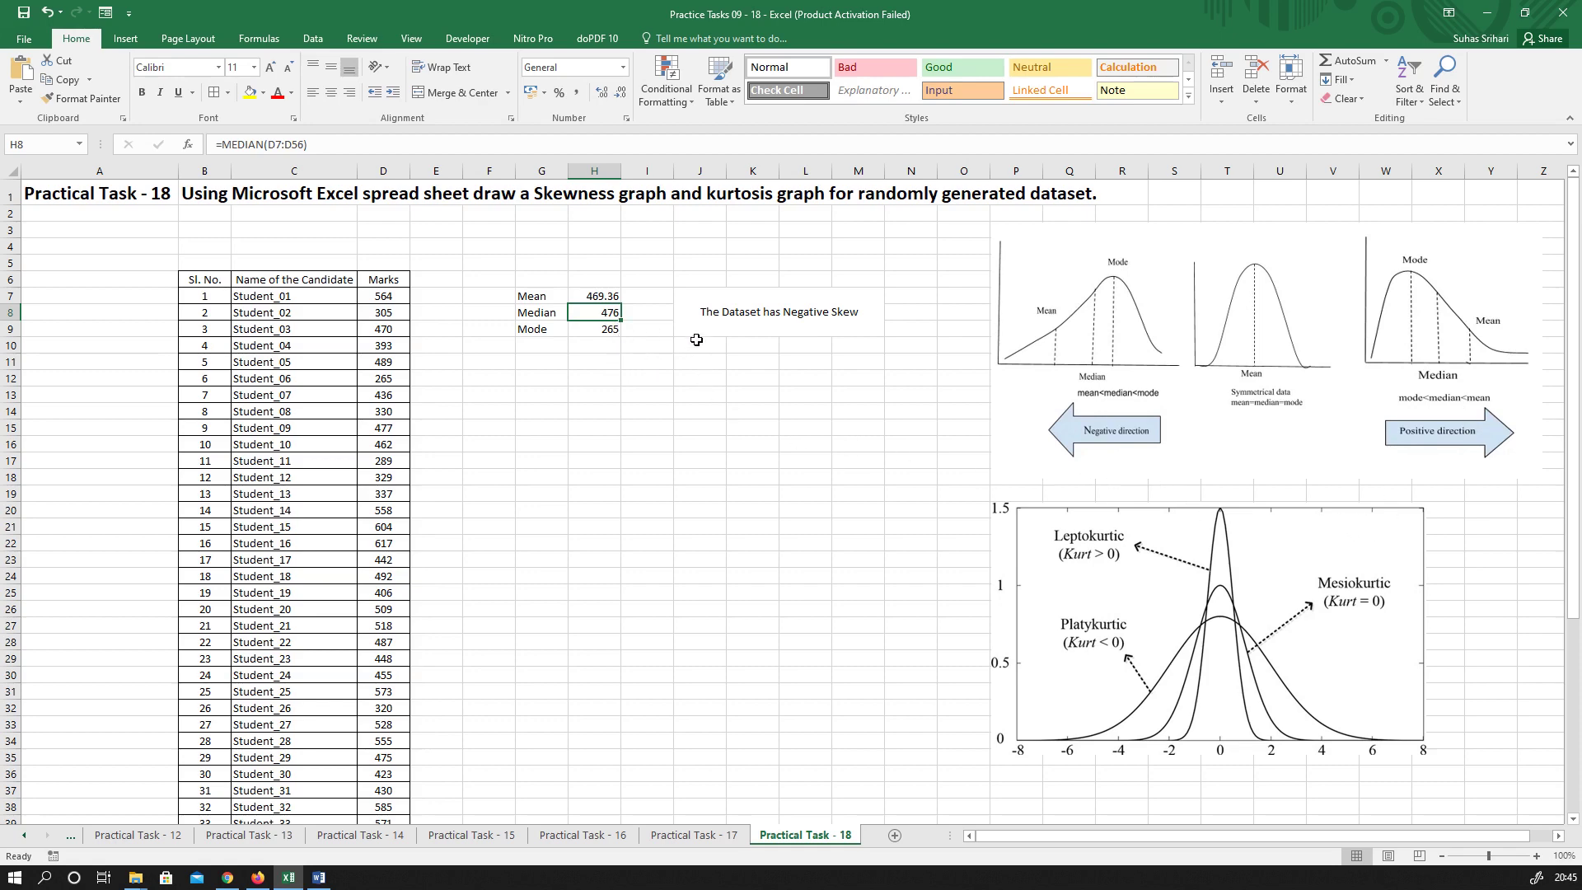
pyautogui.click(719, 319)
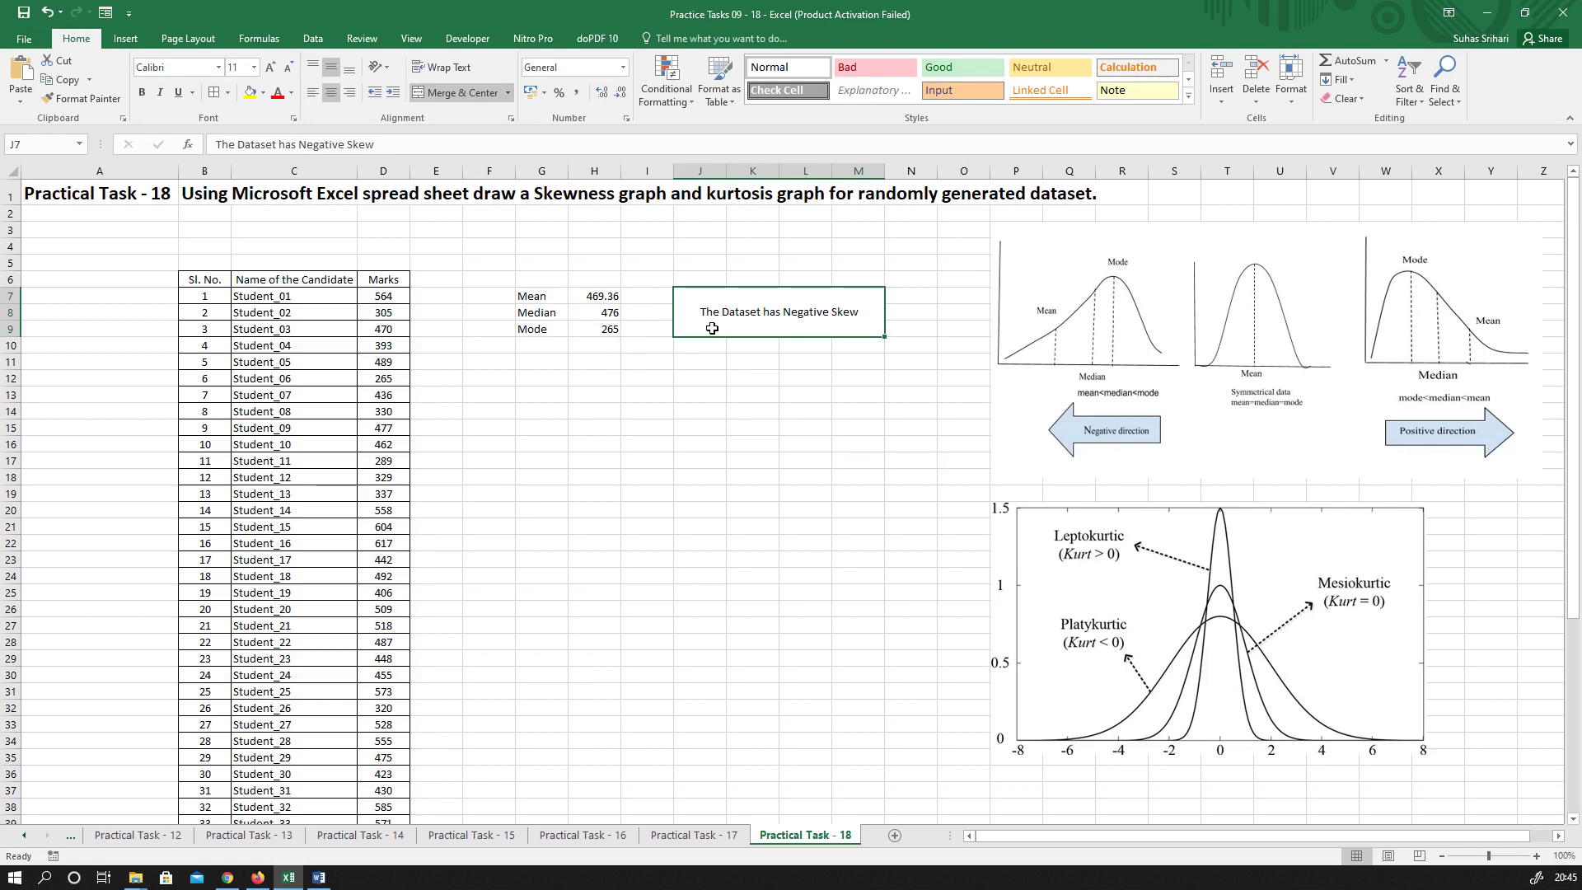
pyautogui.press('Delete')
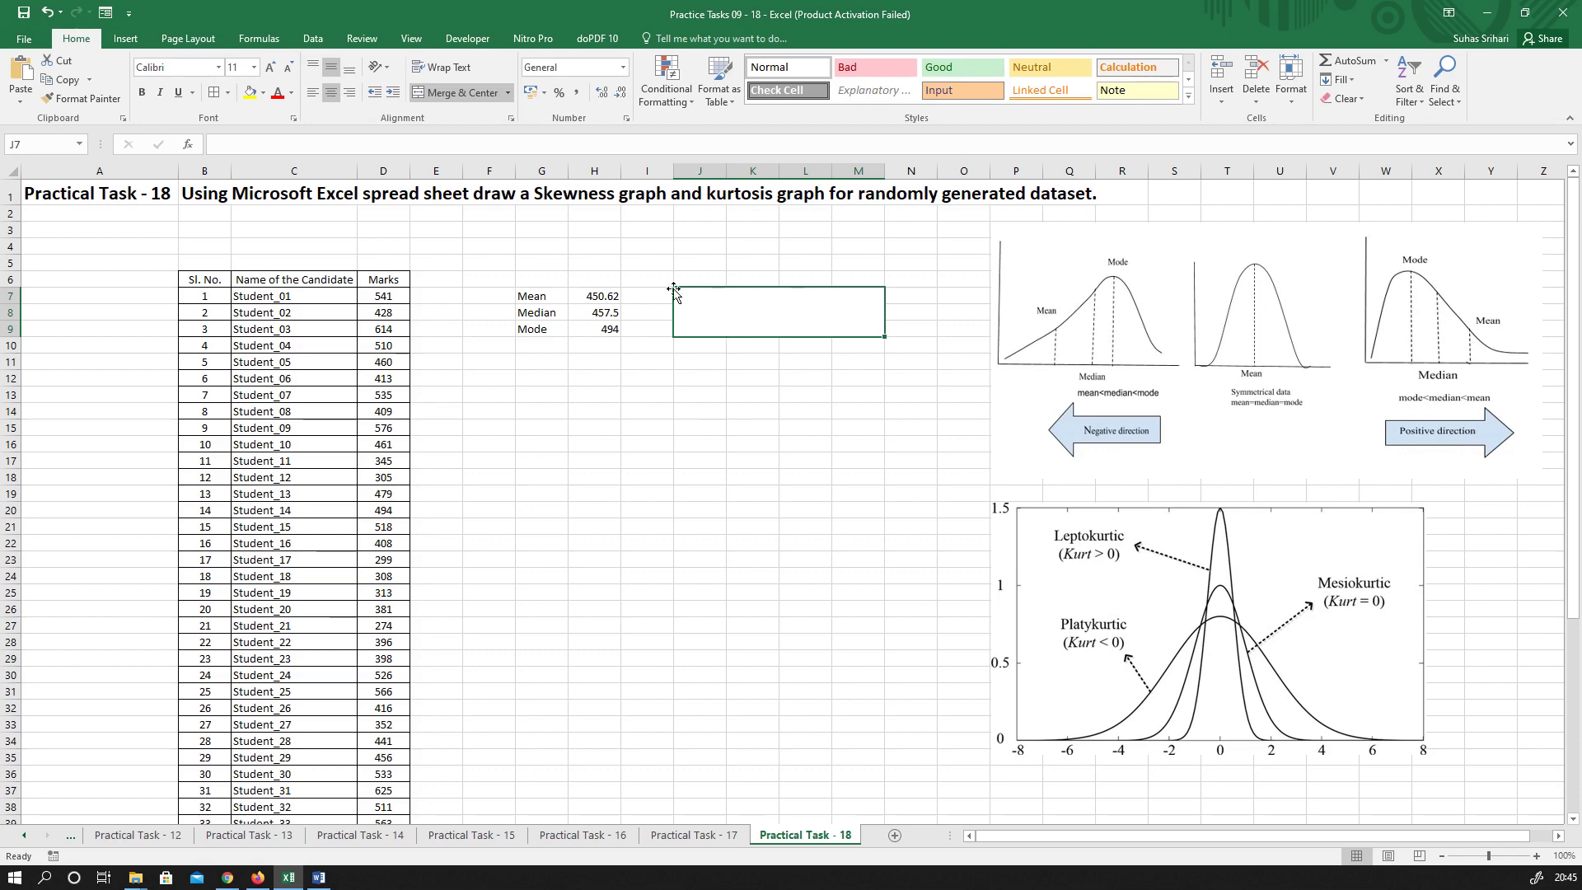
pyautogui.click(439, 92)
pyautogui.click(688, 510)
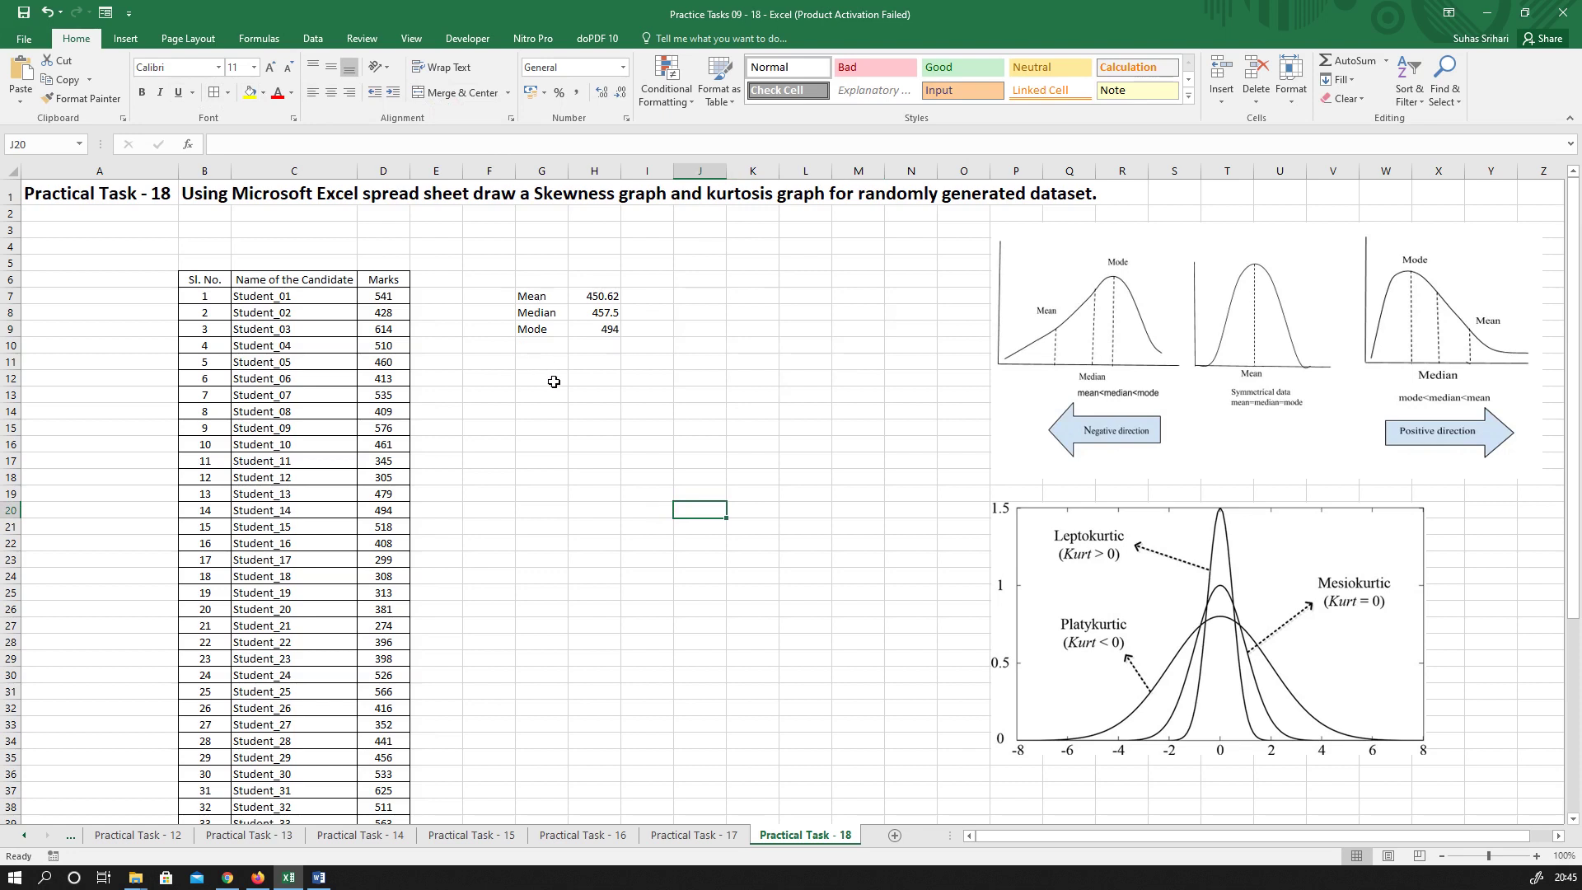
# Enter the label Skewness in cell G11 below the mean, median and mode
pyautogui.click(535, 358)
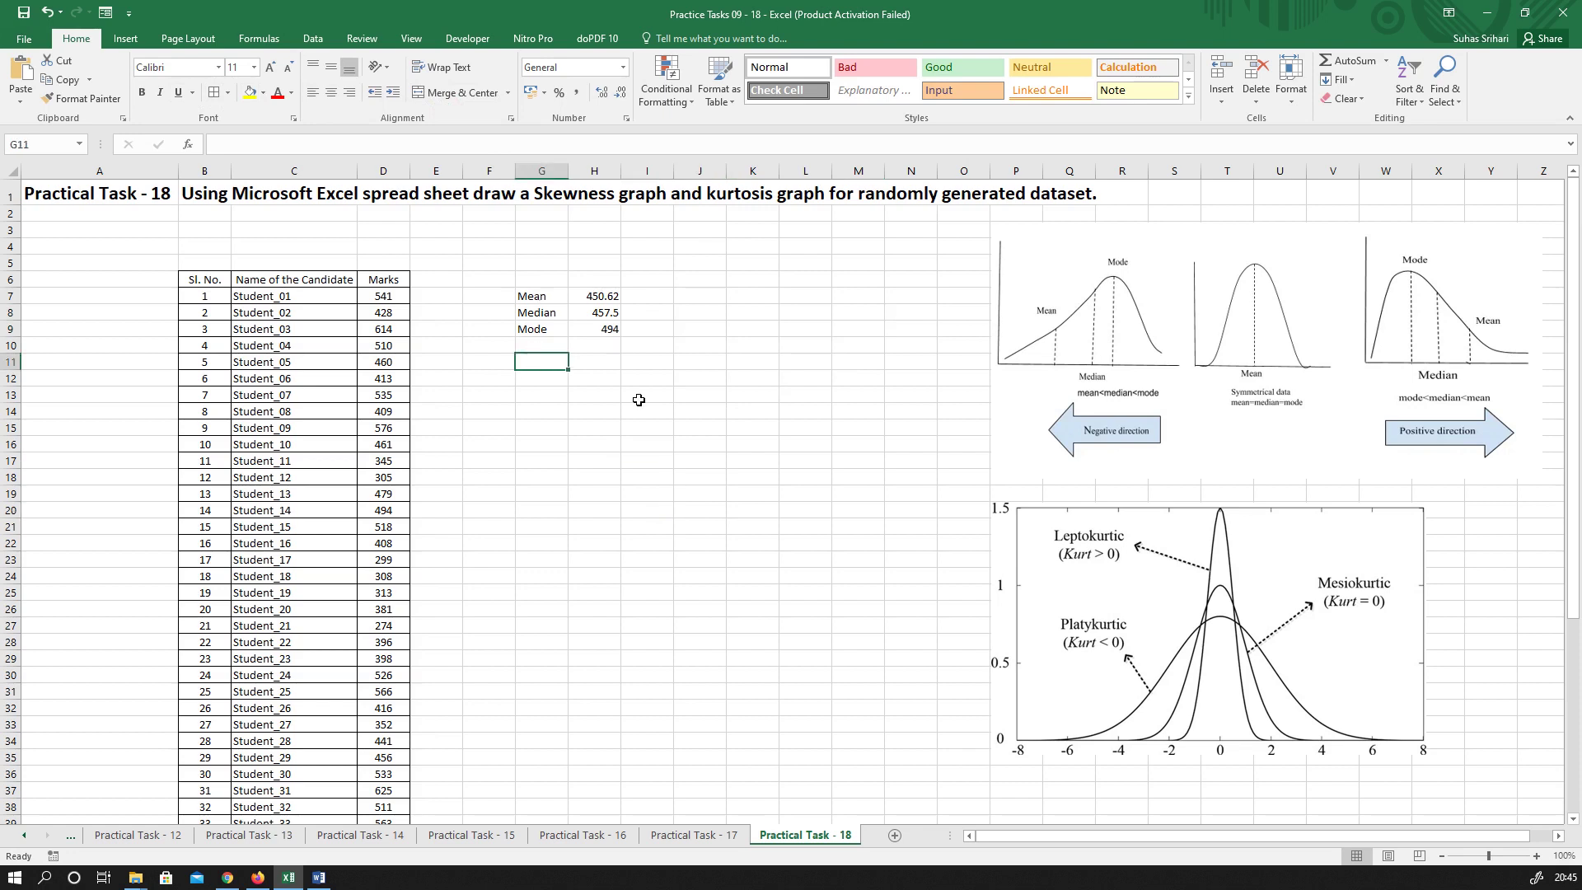
pyautogui.write('Sk')
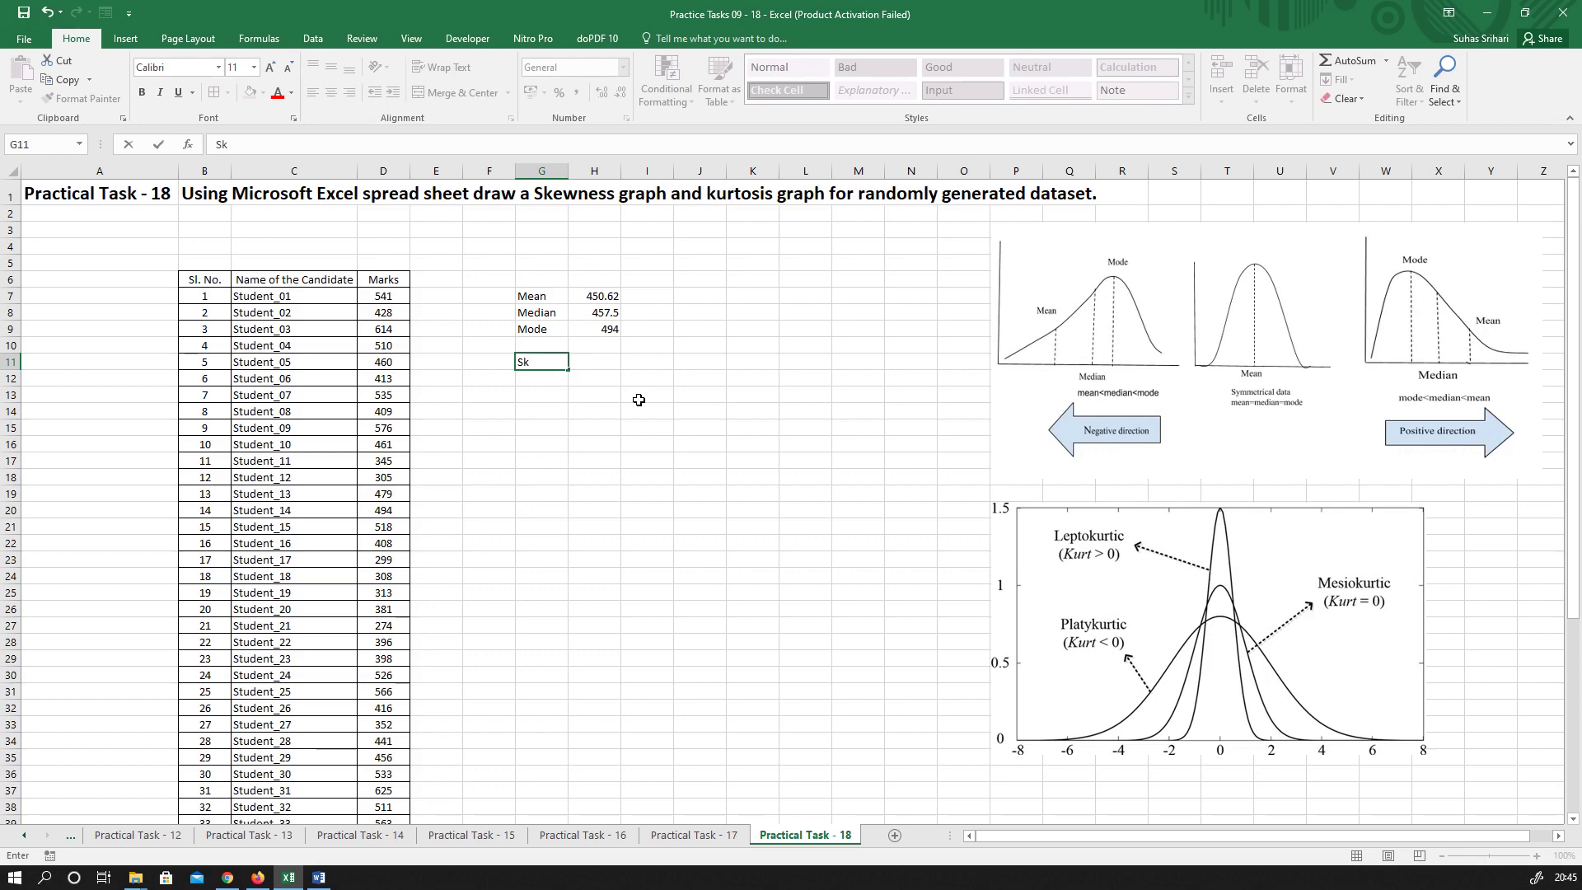
pyautogui.write('ewness')
pyautogui.press('Tab')
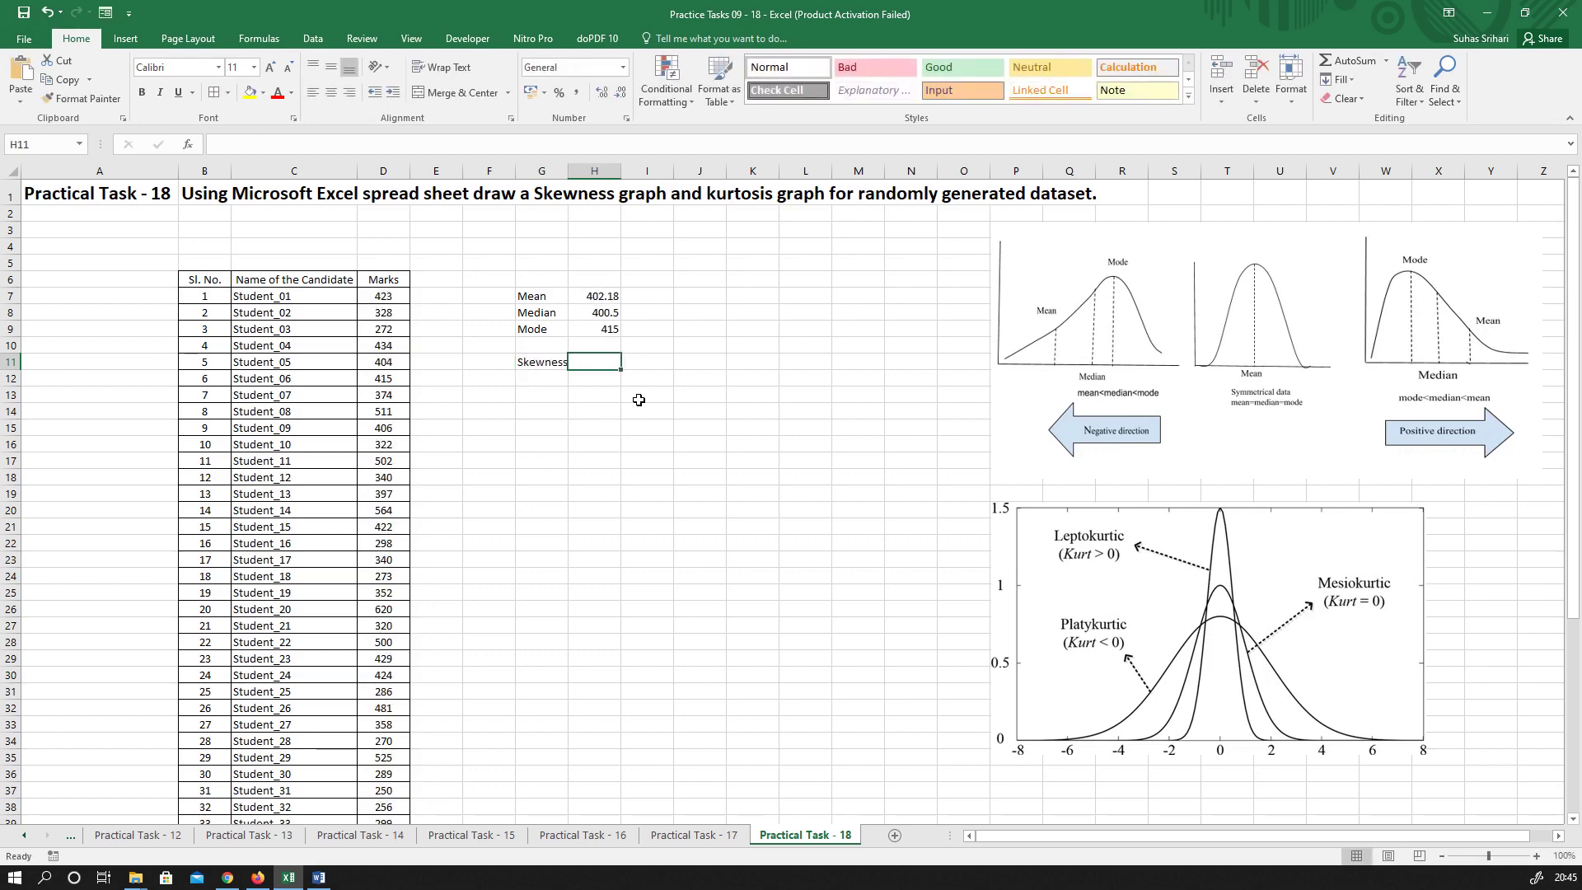
# Autofit column G to its labels and calculate the population skewness of the marks D7:D56 in cell H11 with SKEW.P
pyautogui.doubleClick(566, 168)
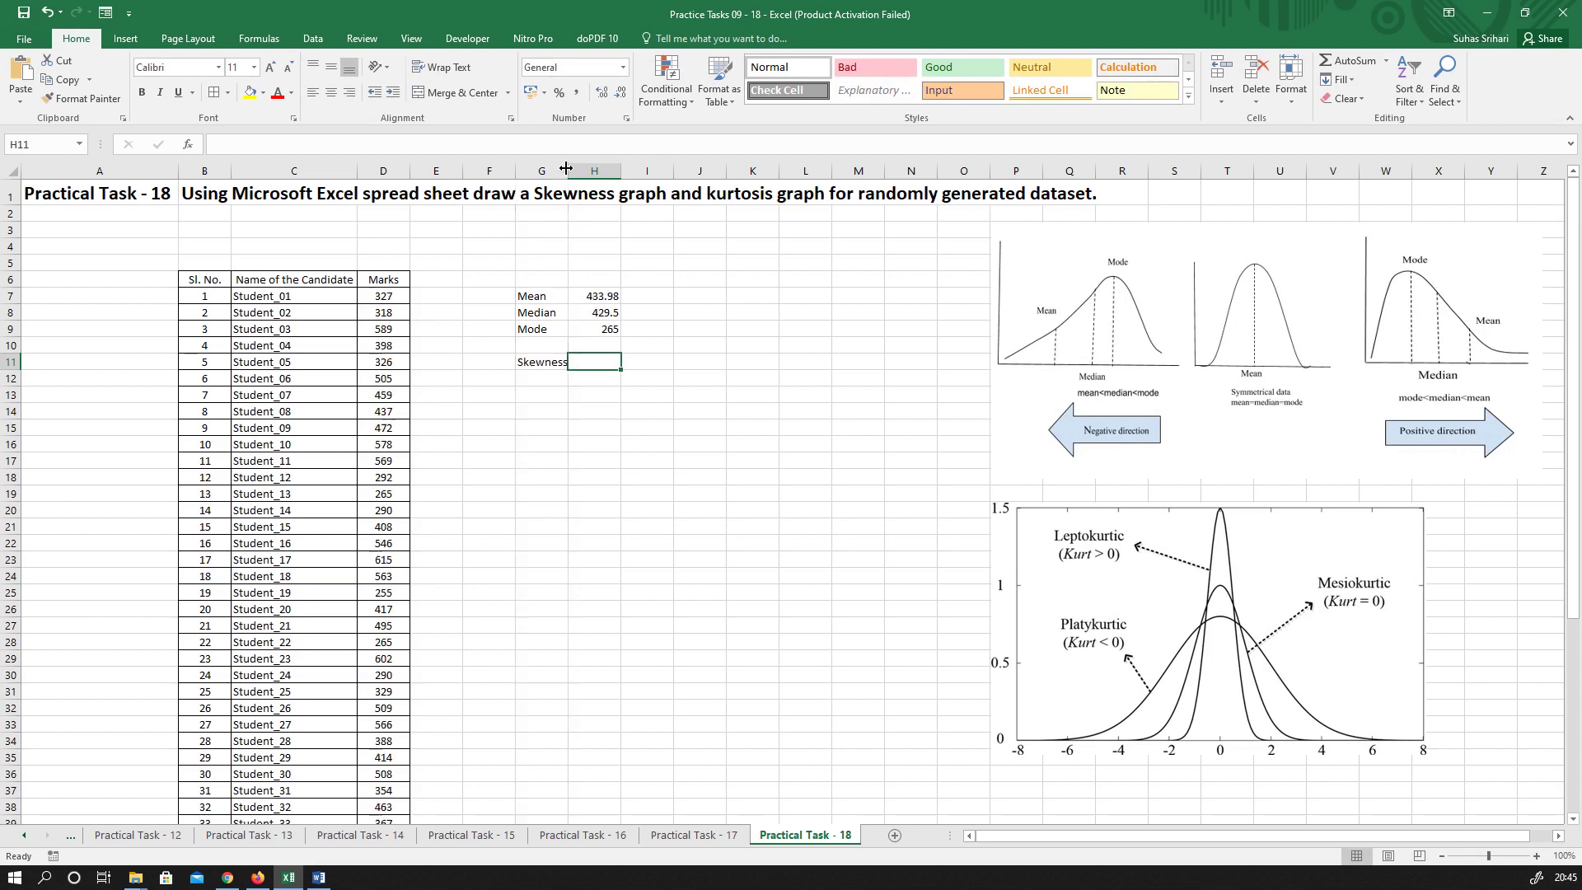
pyautogui.doubleClick(566, 168)
pyautogui.write('=skew')
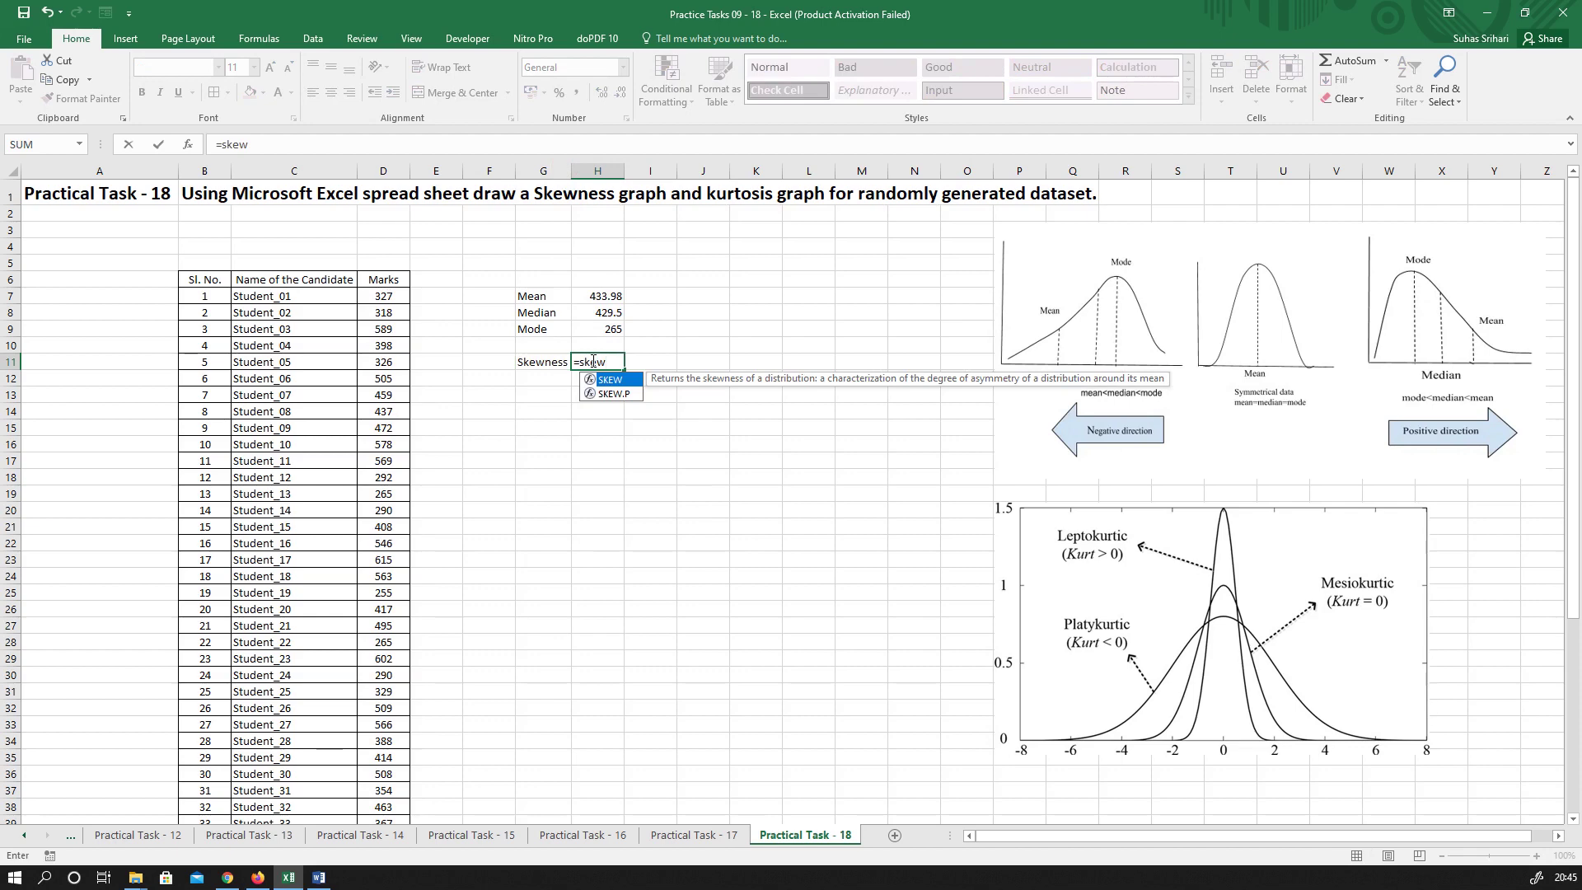
pyautogui.click(622, 396)
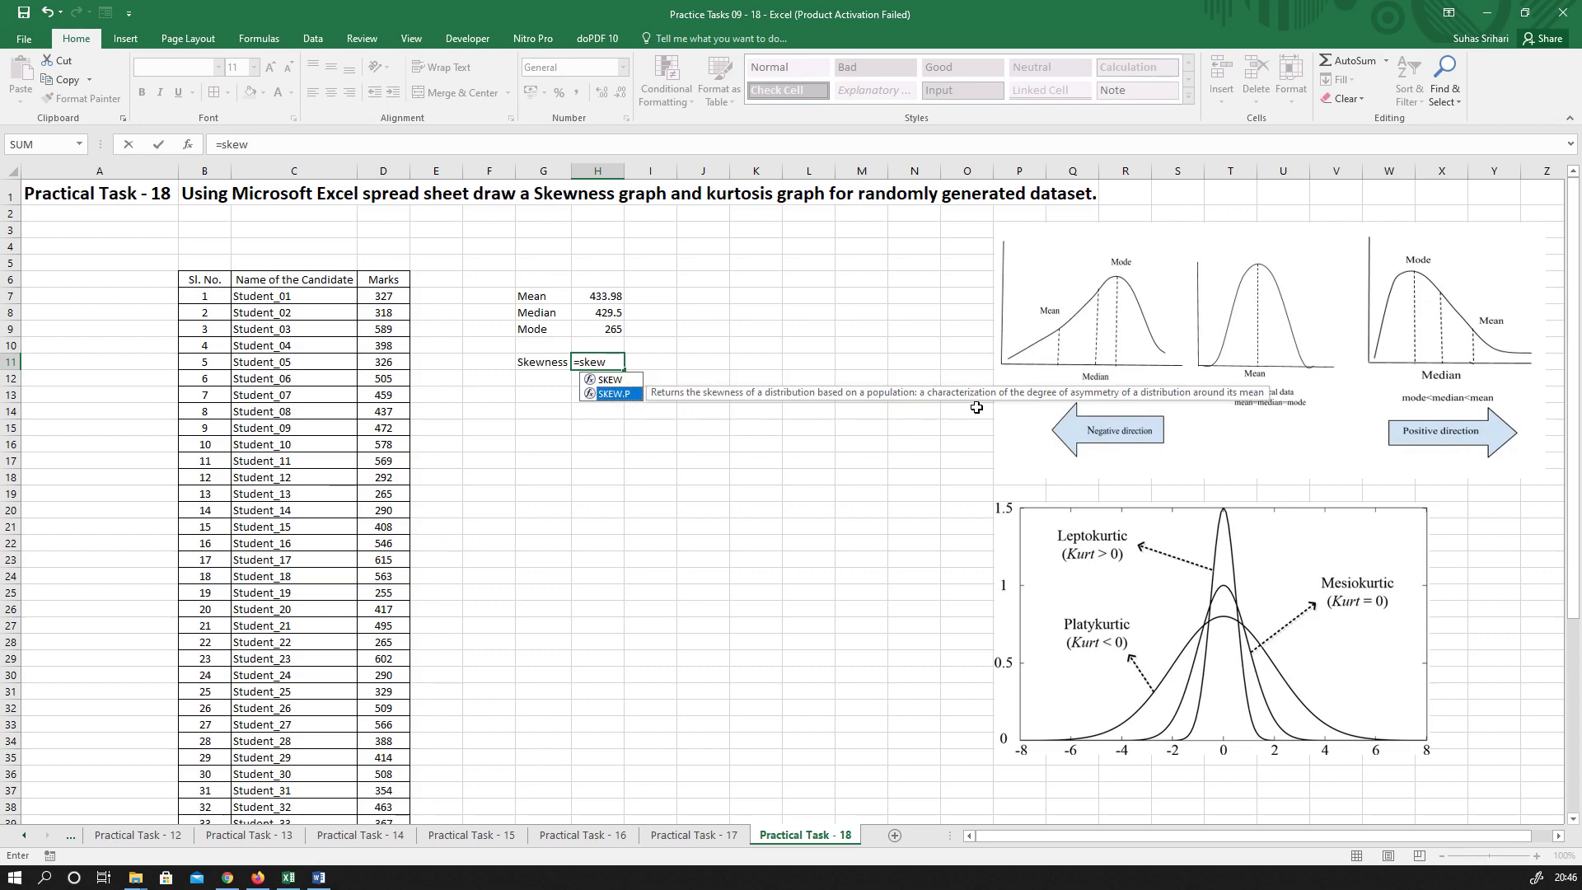
pyautogui.doubleClick(622, 395)
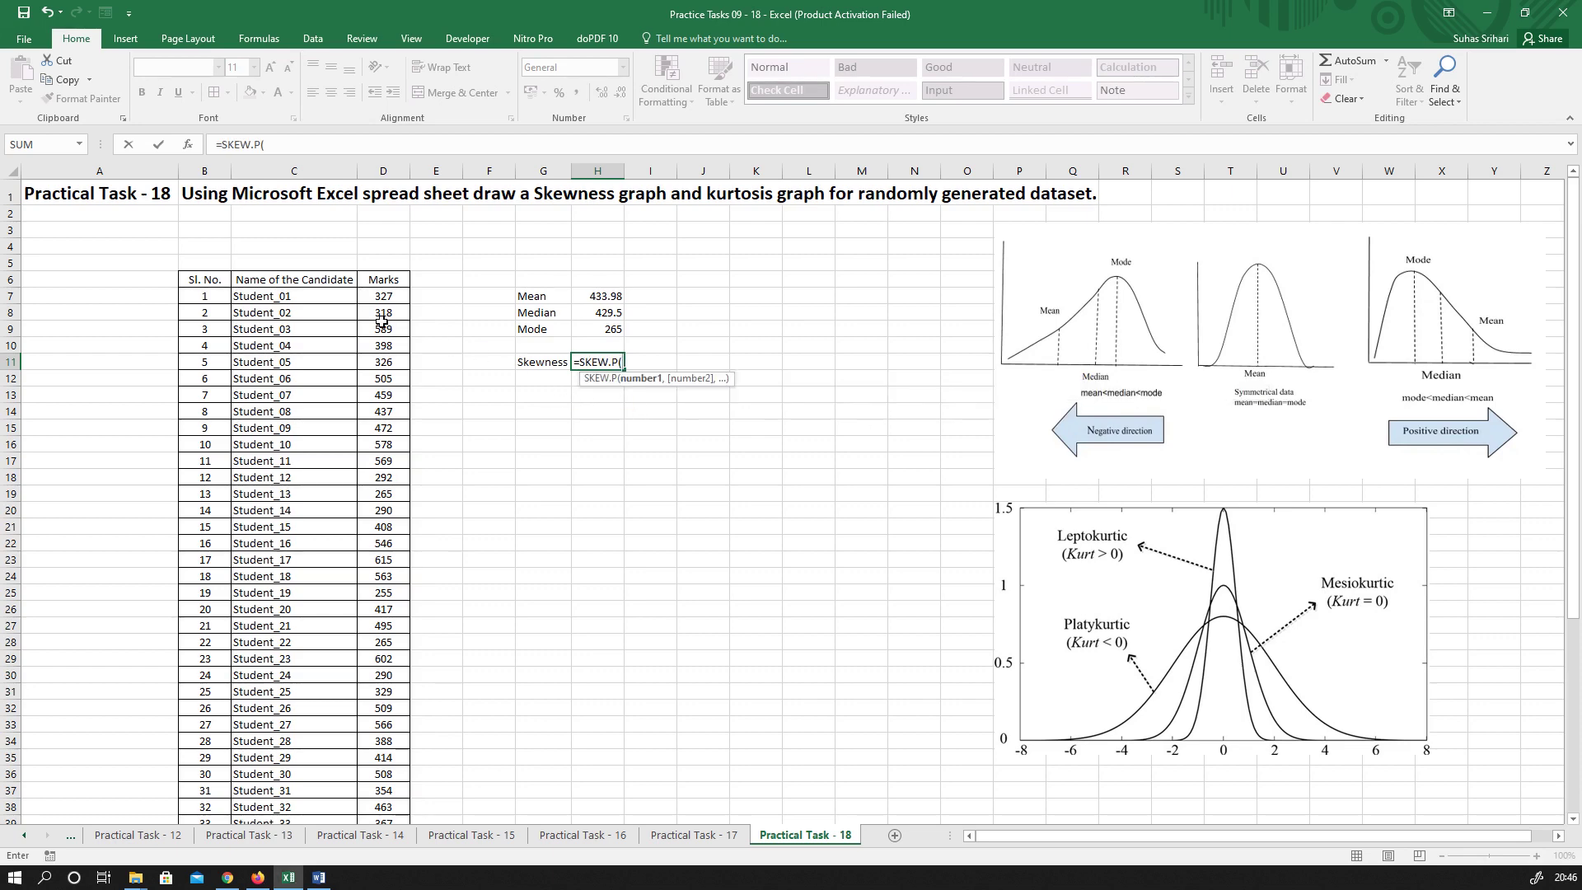
pyautogui.moveTo(394, 291); pyautogui.dragTo(385, 796)
pyautogui.scroll(6, 915, 501)
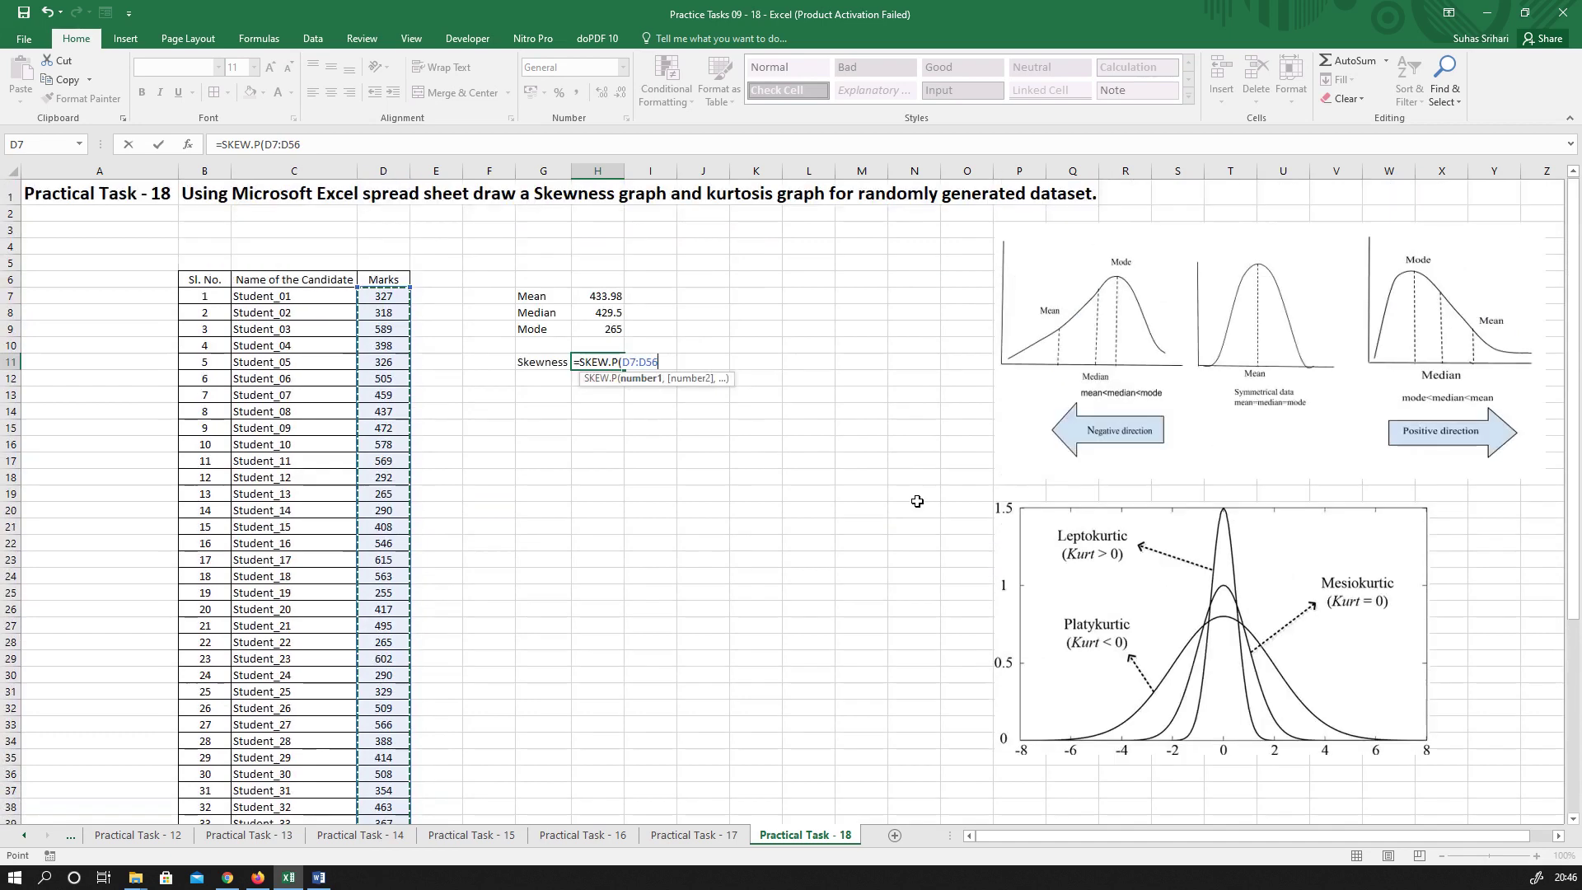
pyautogui.press('Return')
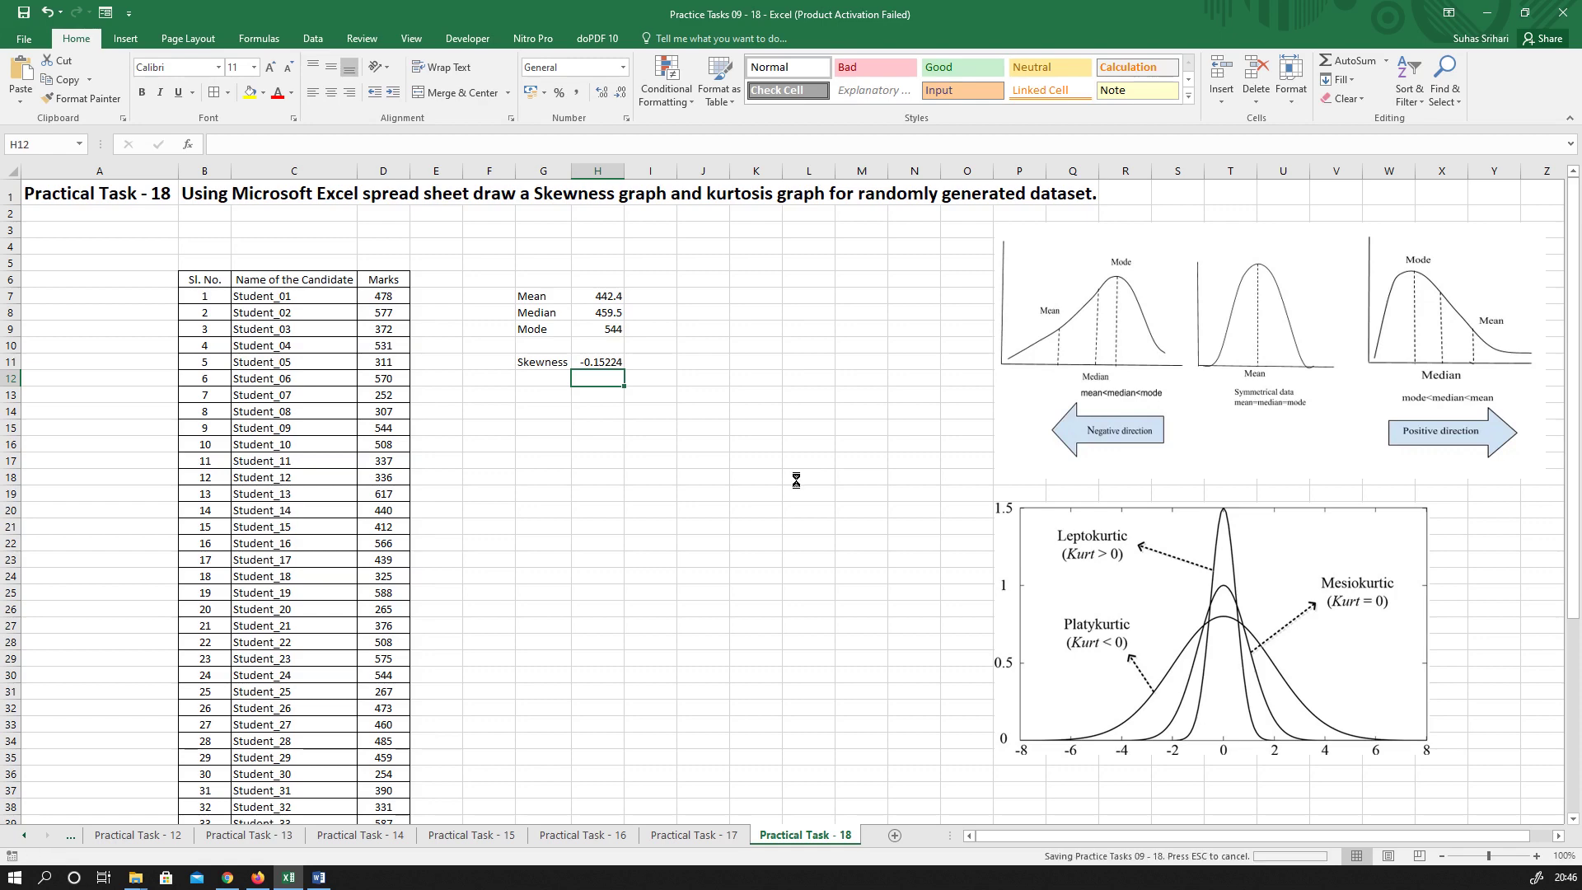
pyautogui.press('F9')
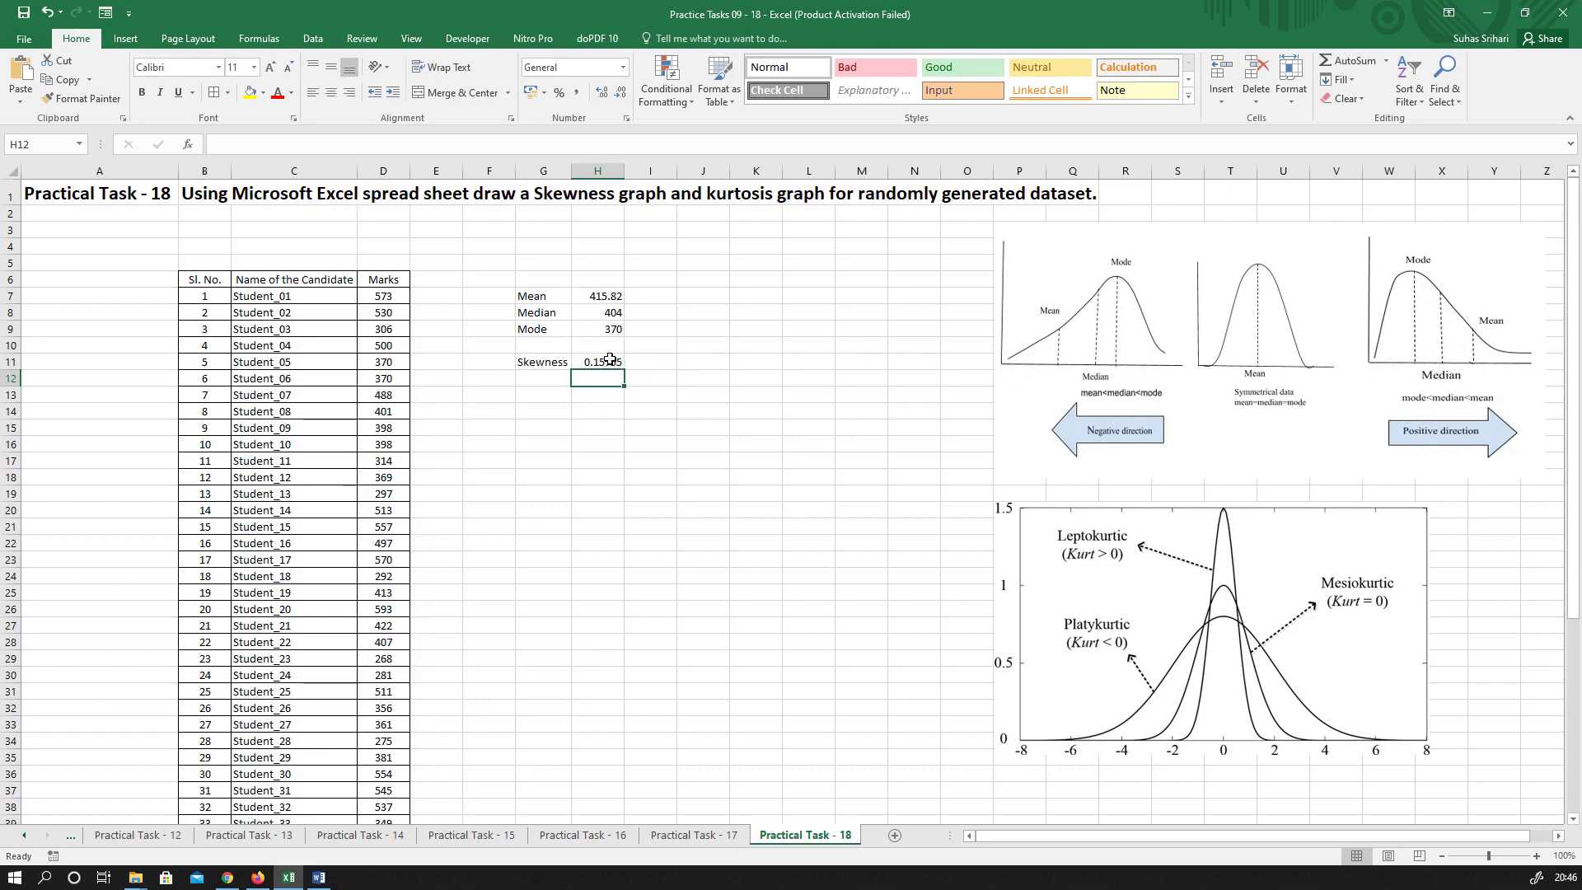
# Enter the label Kurtosis in cell G13 below the skewness row
pyautogui.click(532, 393)
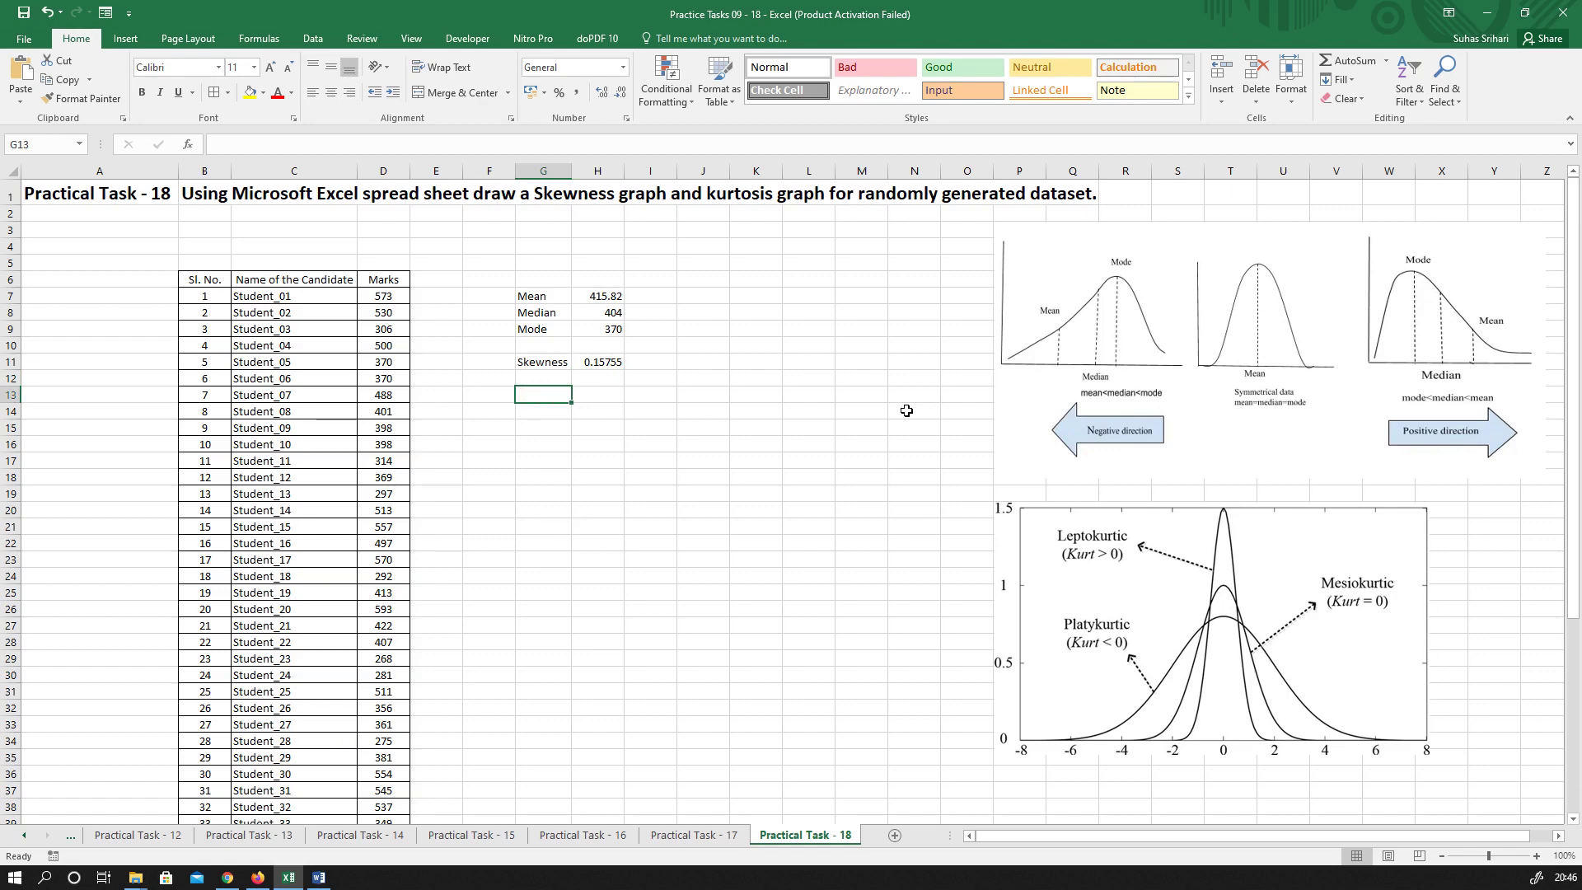
pyautogui.write('K')
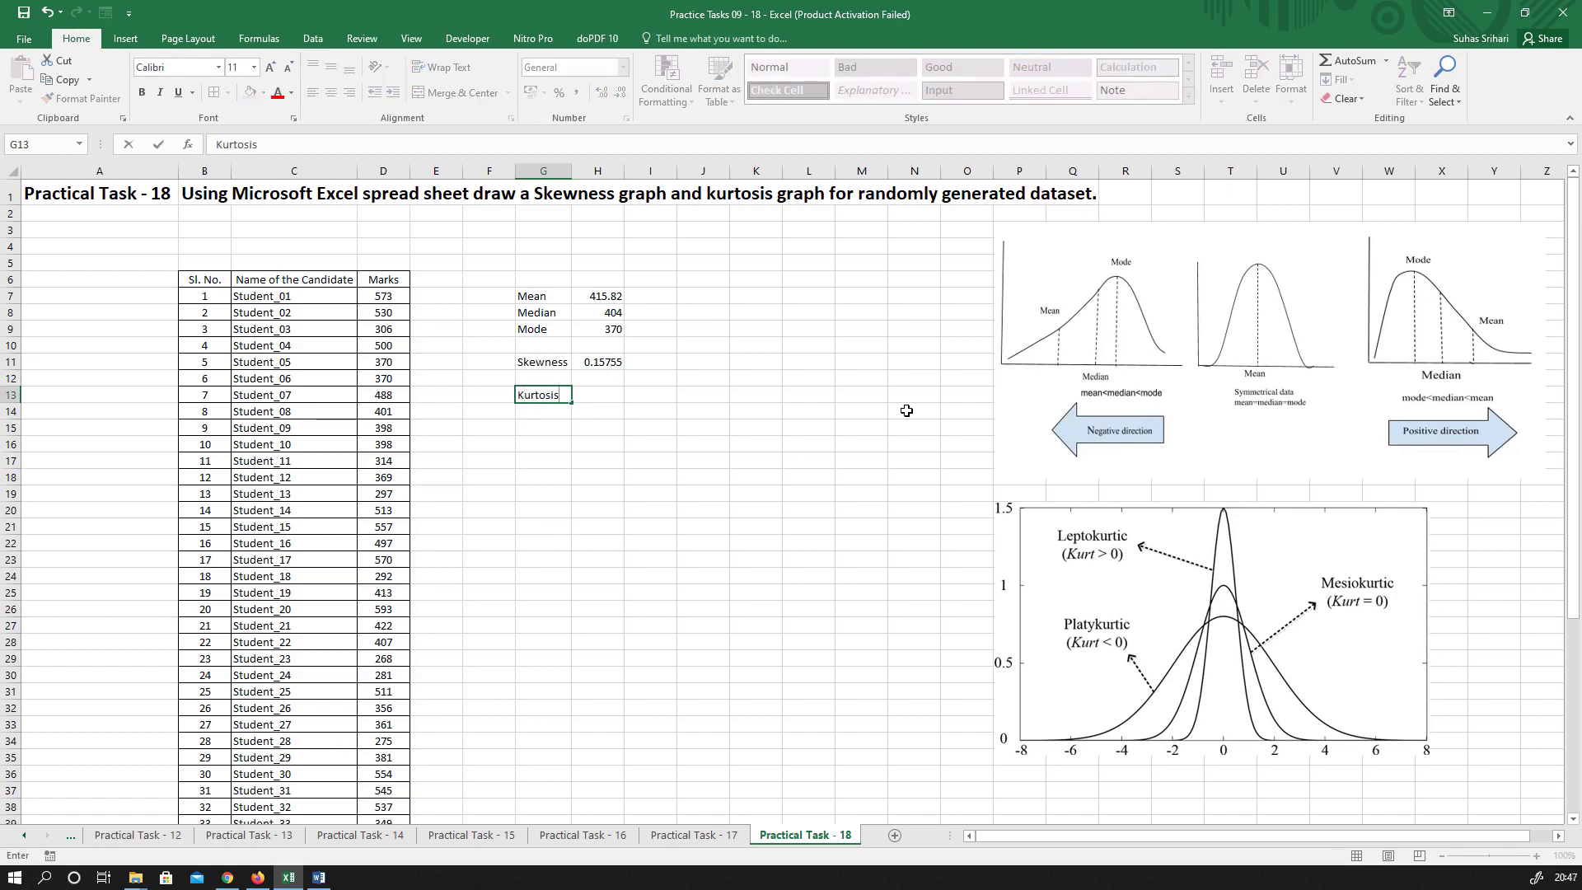
pyautogui.write('urtosis')
pyautogui.press('Tab')
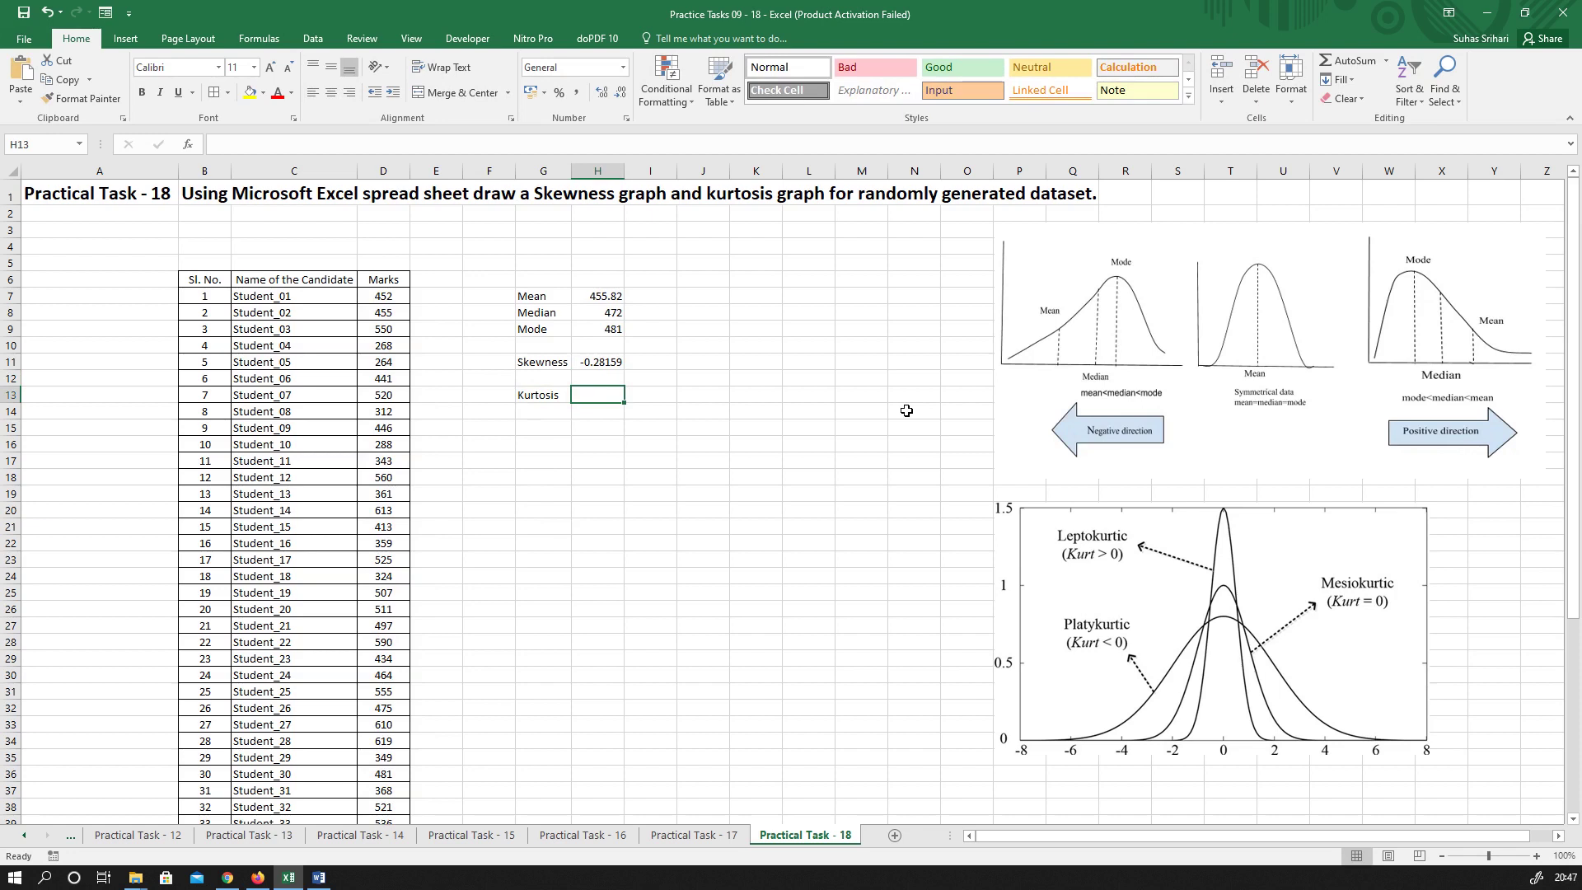
# Calculate the kurtosis of the marks D7:D56 in cell H13 with the KURT function
pyautogui.write('=')
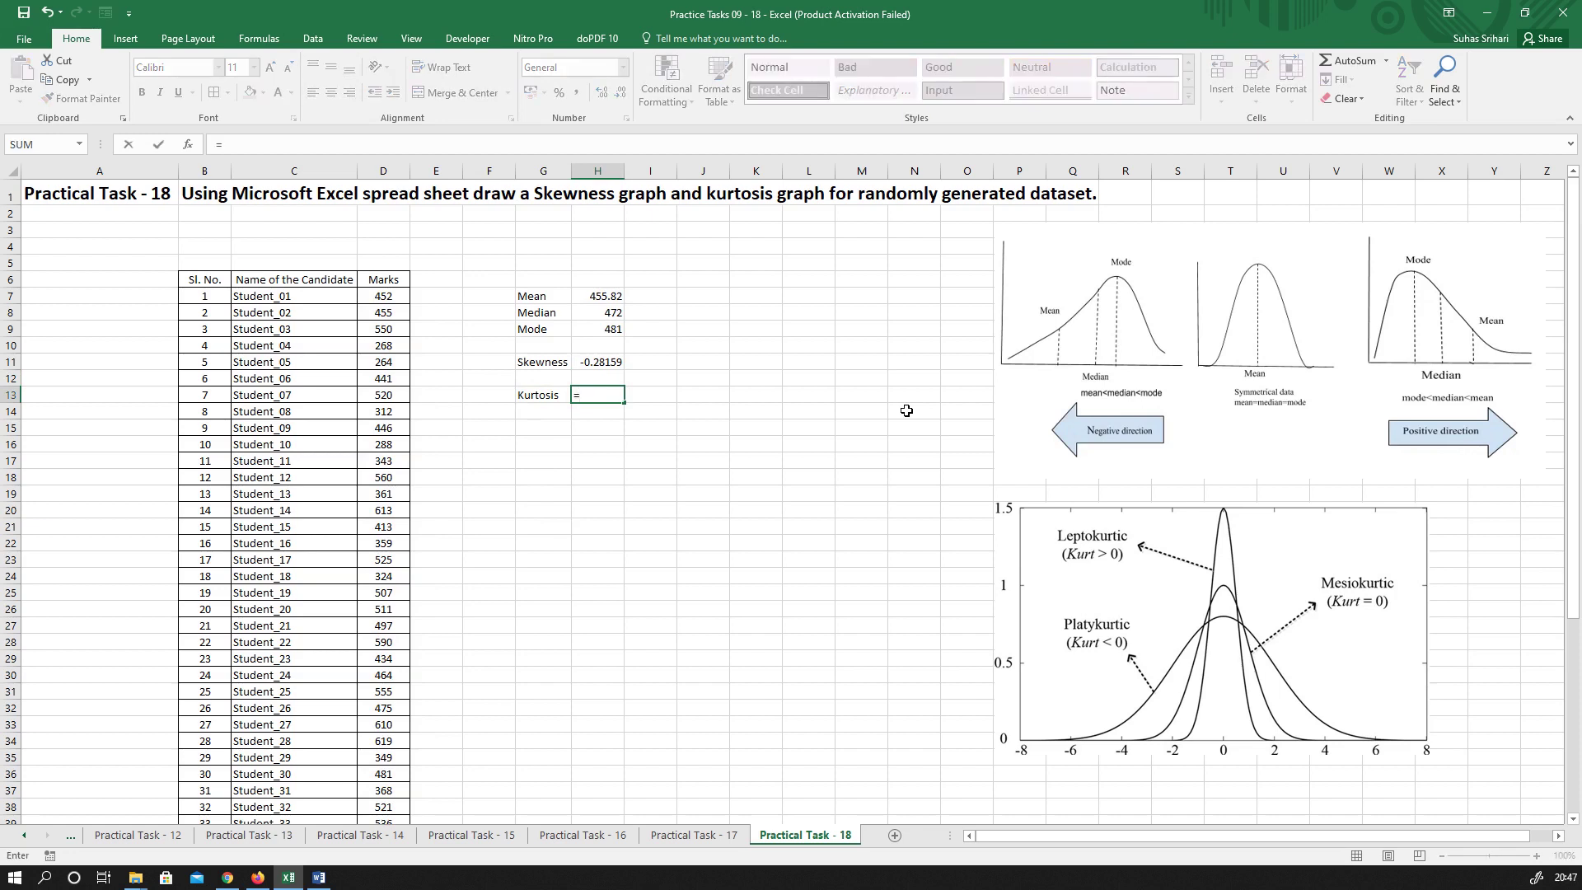
pyautogui.write('kurt')
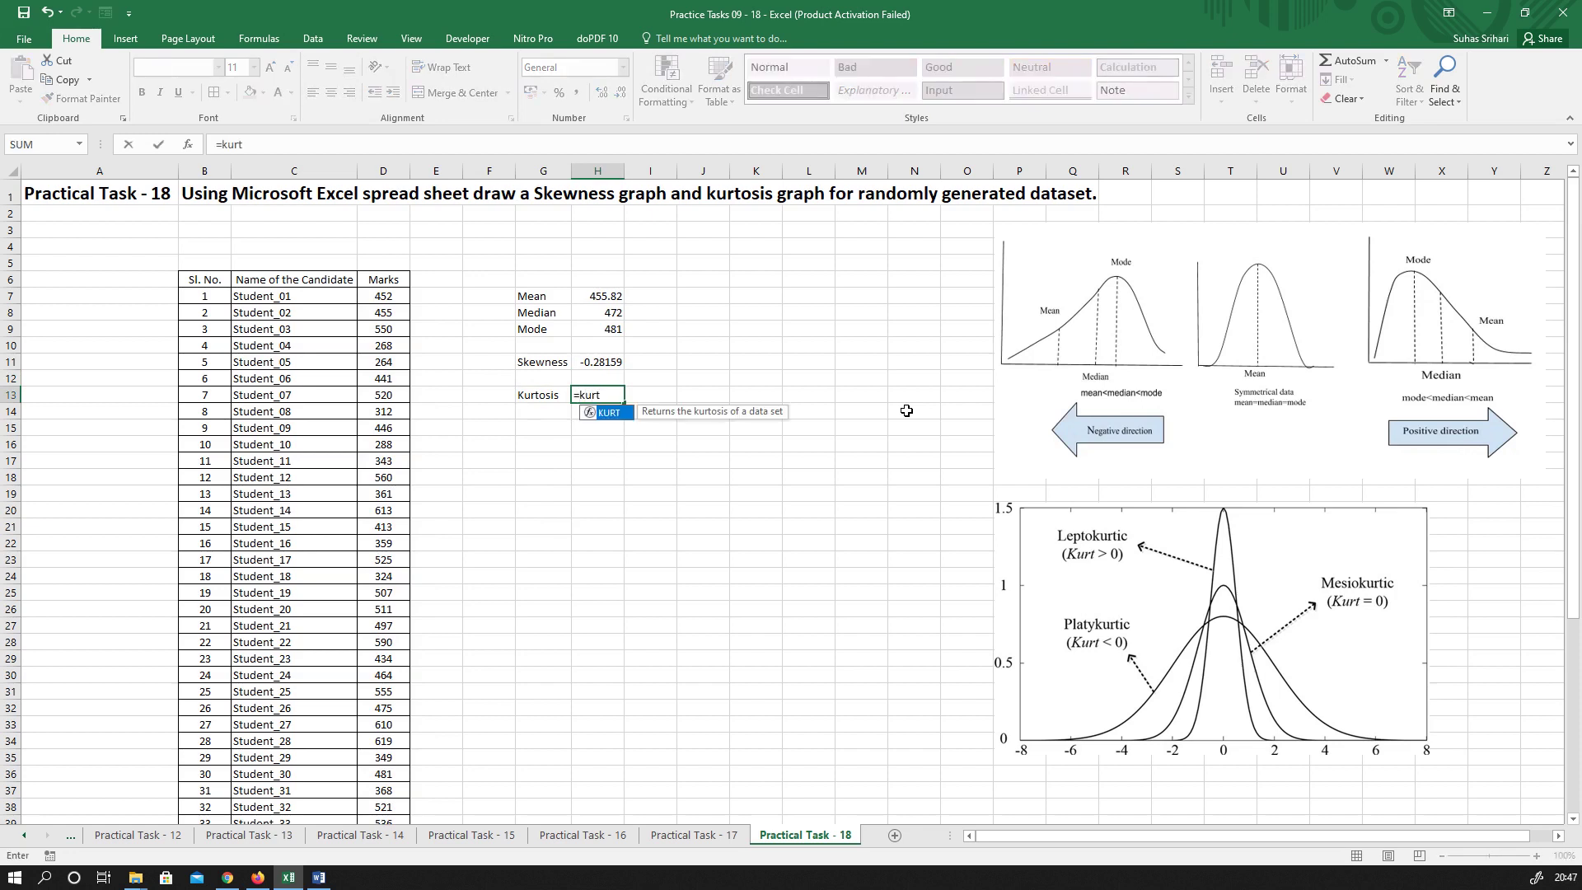
pyautogui.write('(')
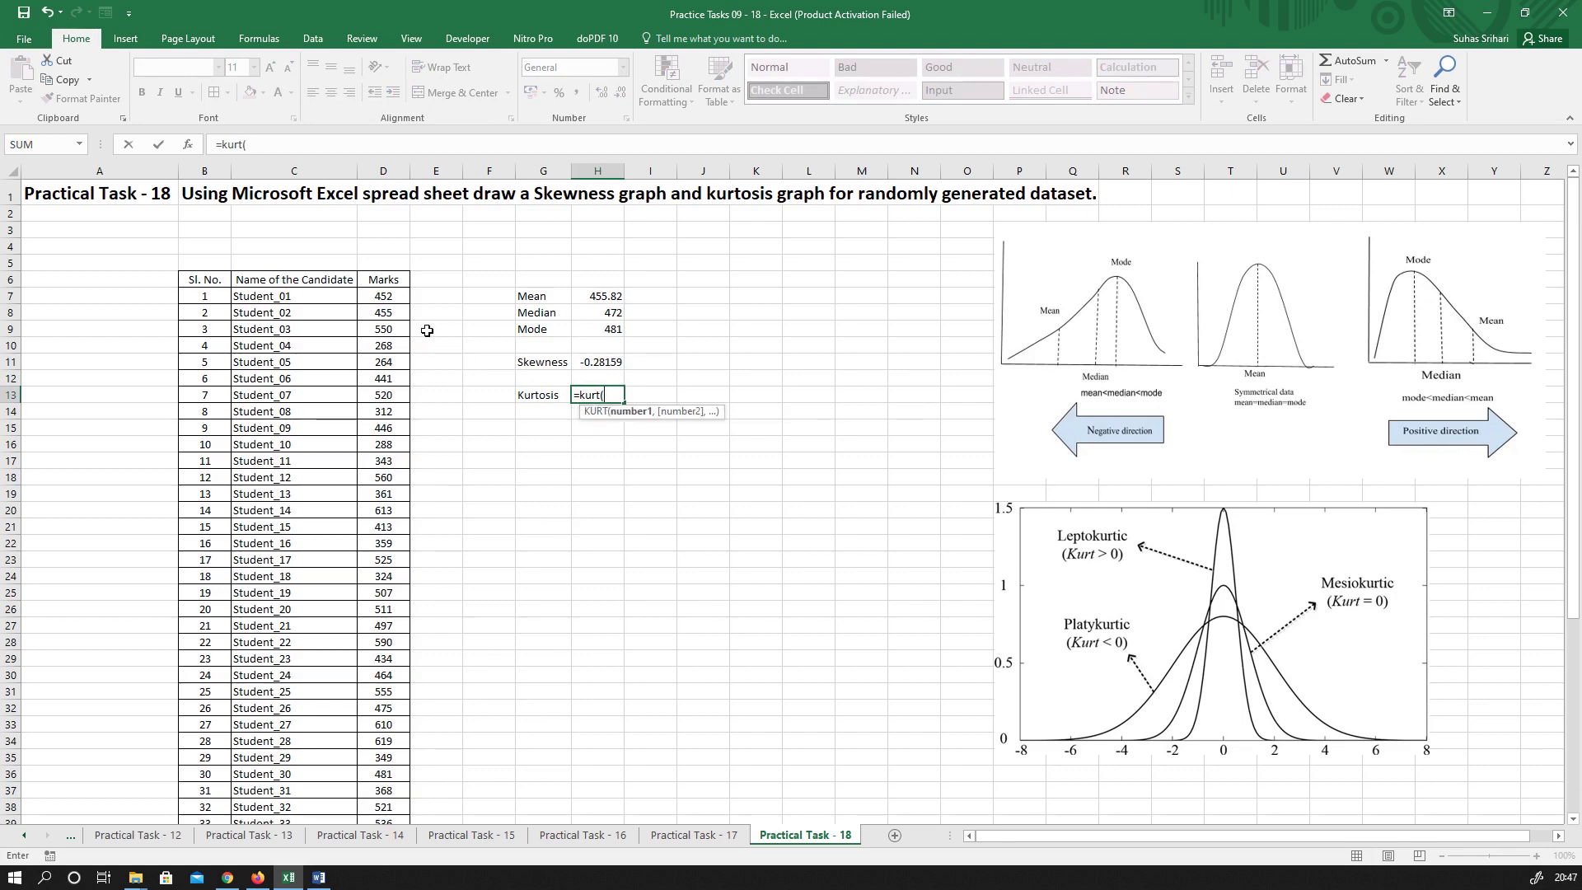
pyautogui.click(400, 296)
pyautogui.hotkey('ctrl', 'shift', 'Down')
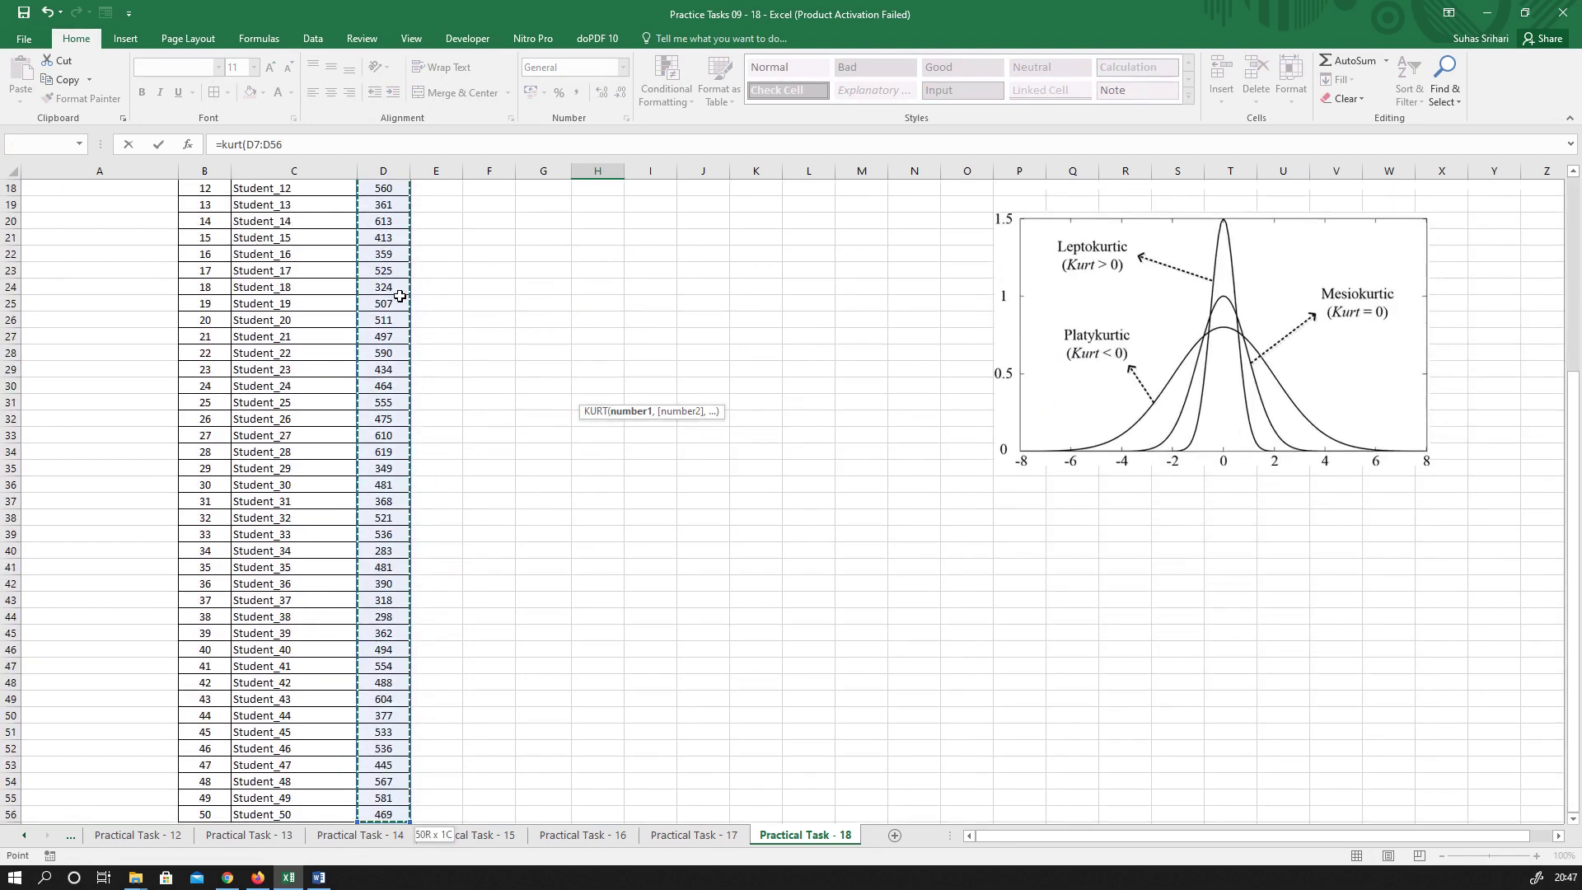
pyautogui.press('Return')
pyautogui.scroll(2, 445, 305)
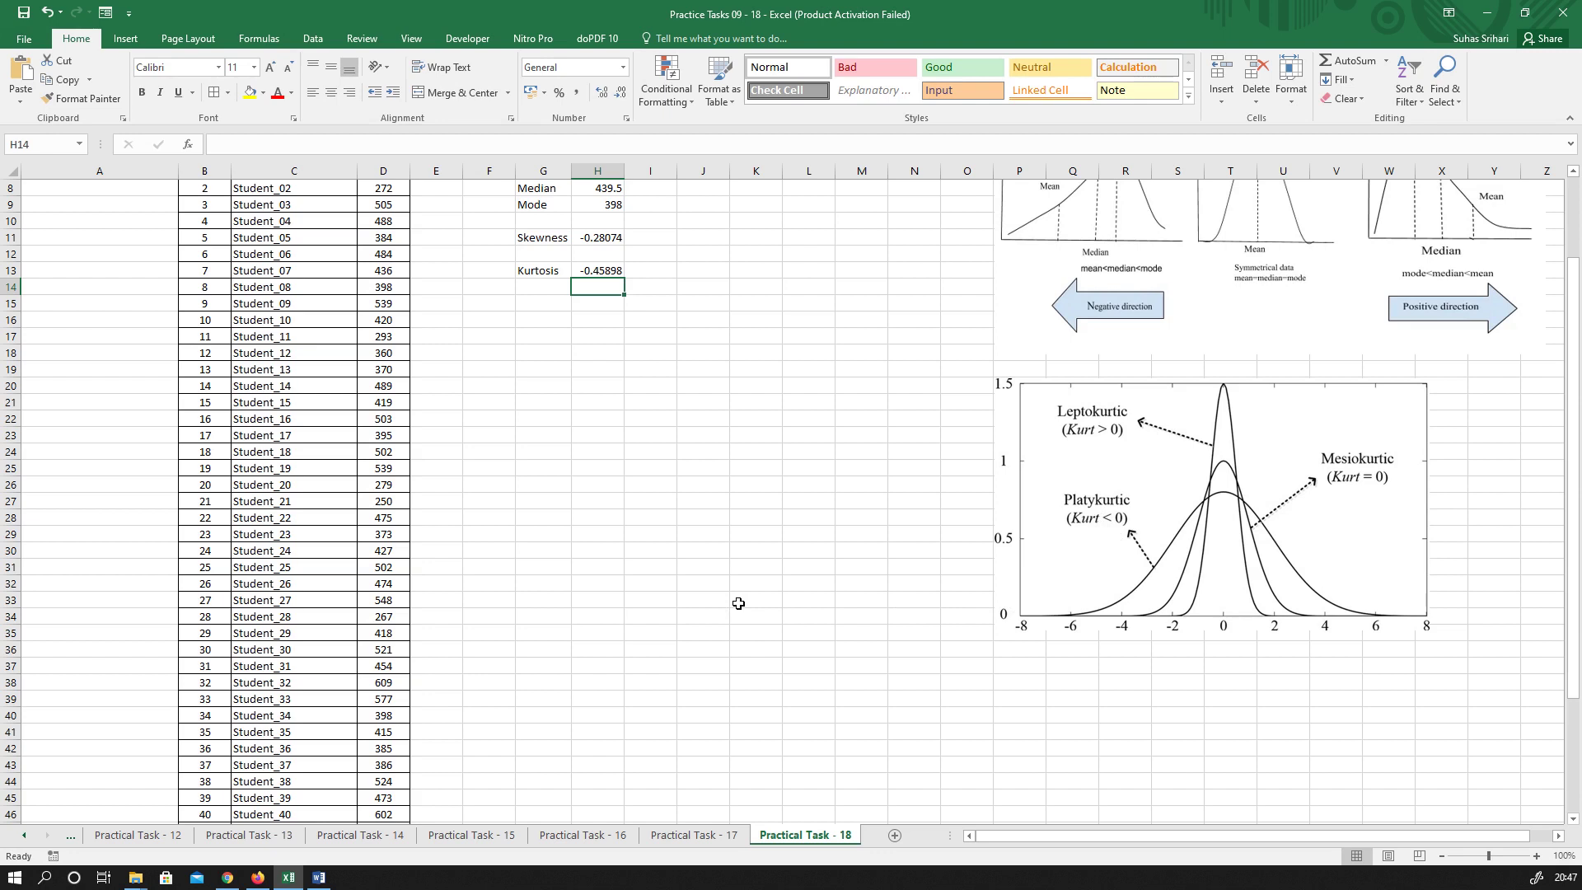
# Recalculate the sheet repeatedly to examine how skewness and kurtosis respond to newly generated random marks
pyautogui.press('F9')
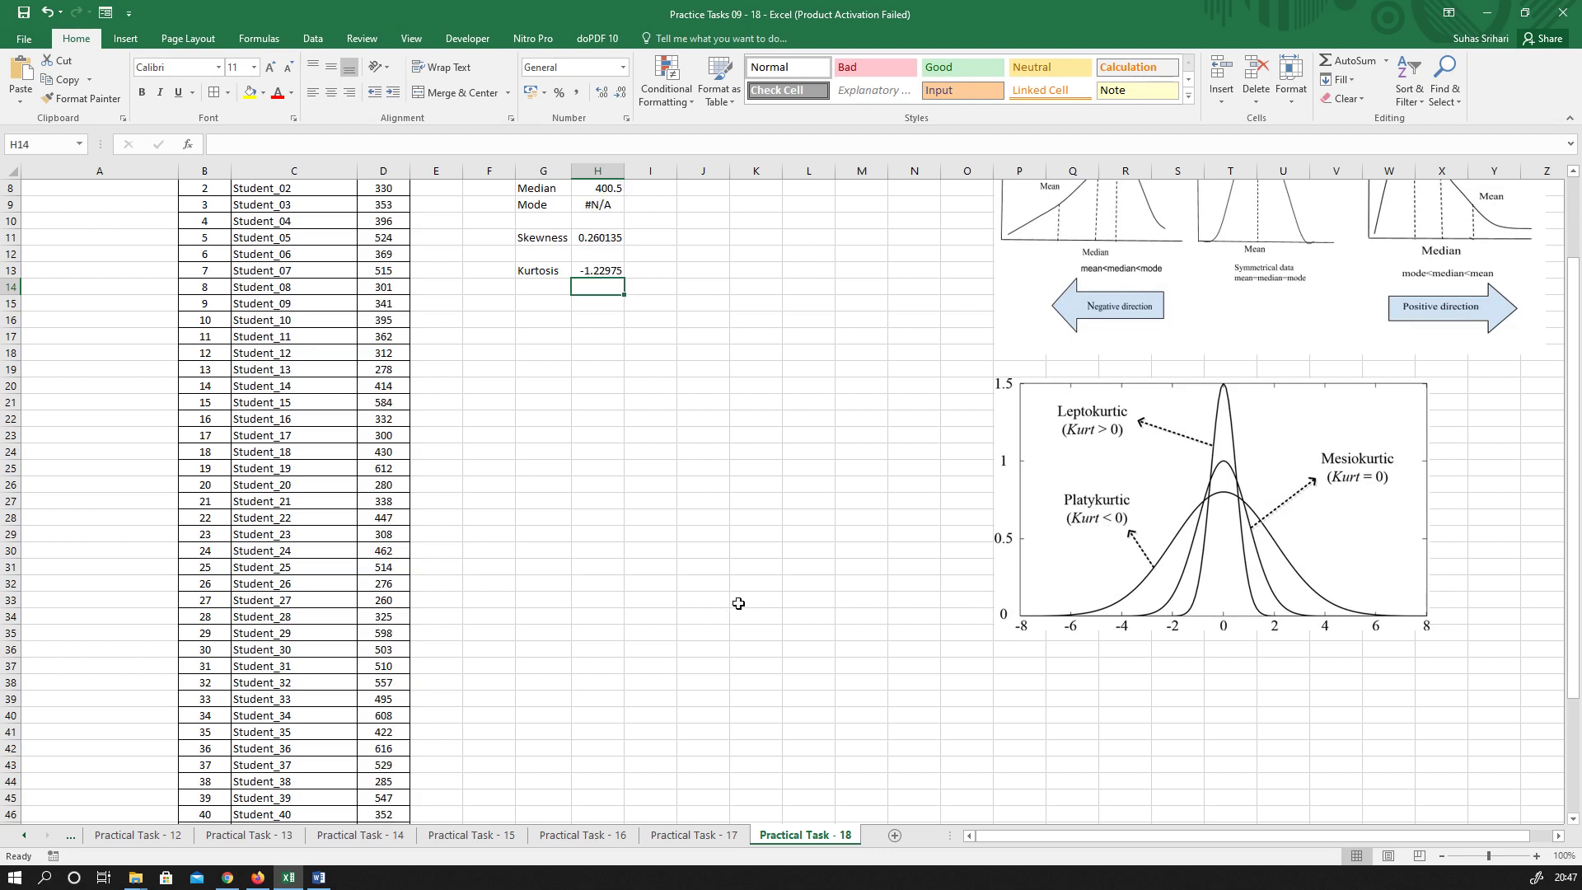
pyautogui.press('F9')
pyautogui.press('F9')
pyautogui.press('F9')
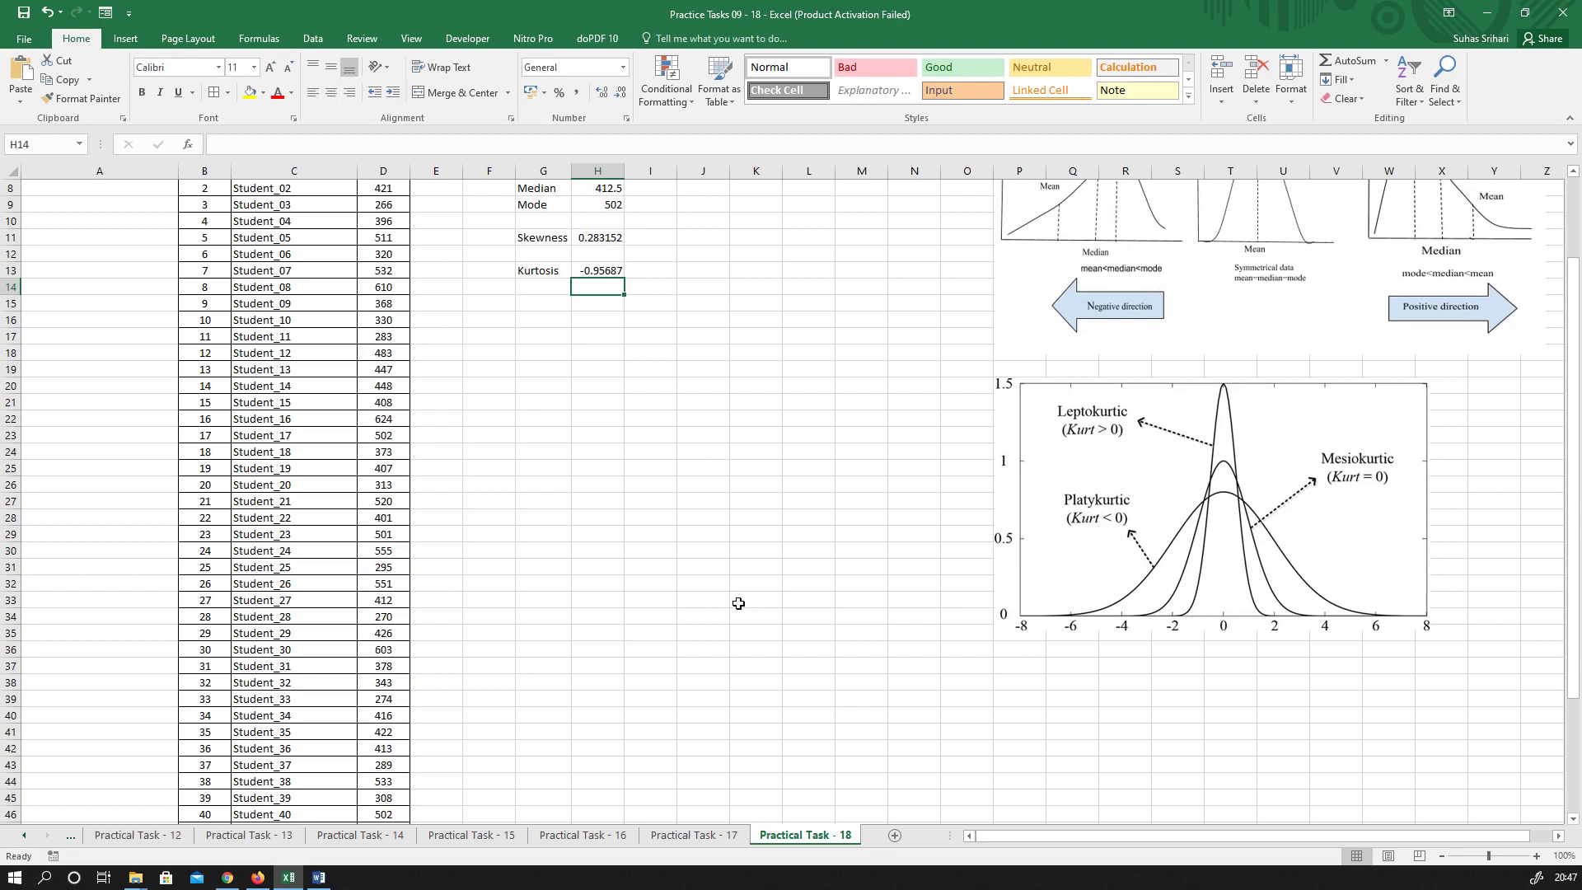
pyautogui.press('F9')
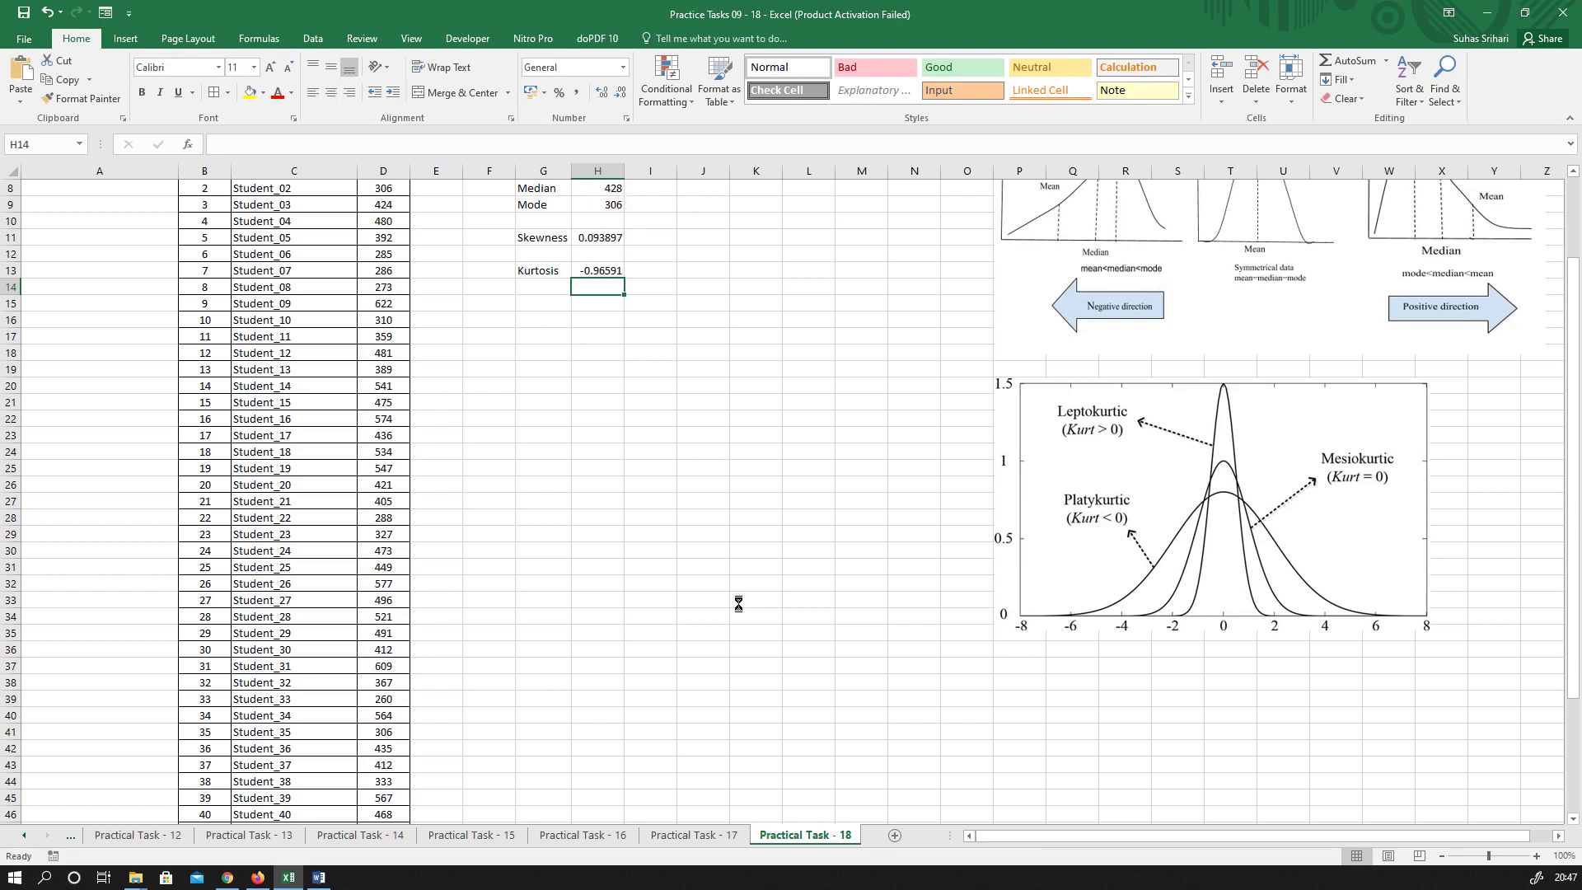
pyautogui.press('F9')
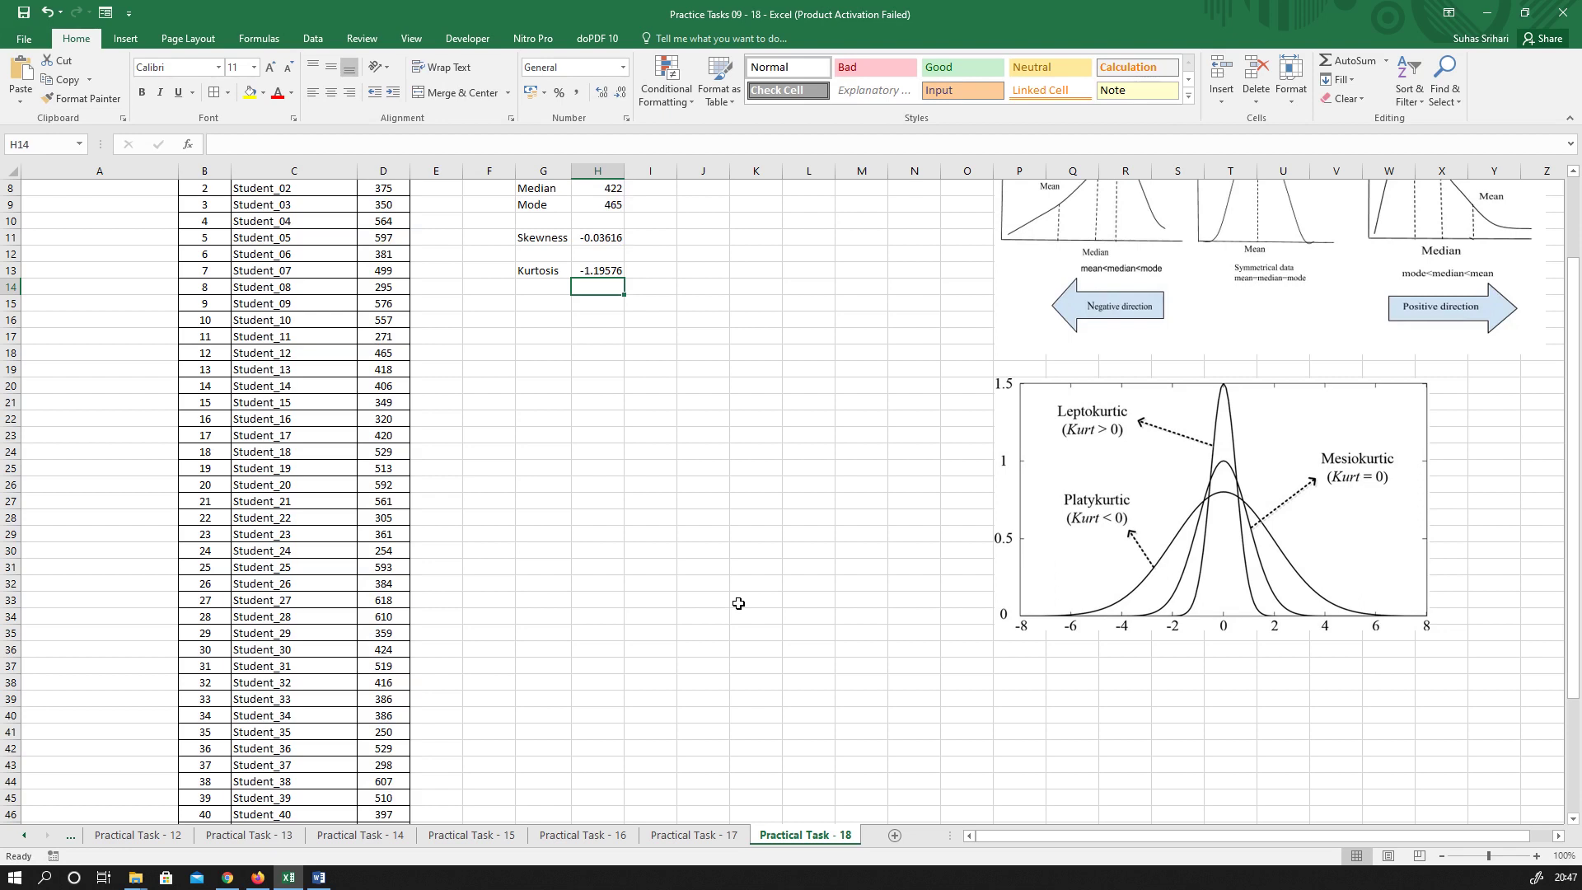
pyautogui.press('F9')
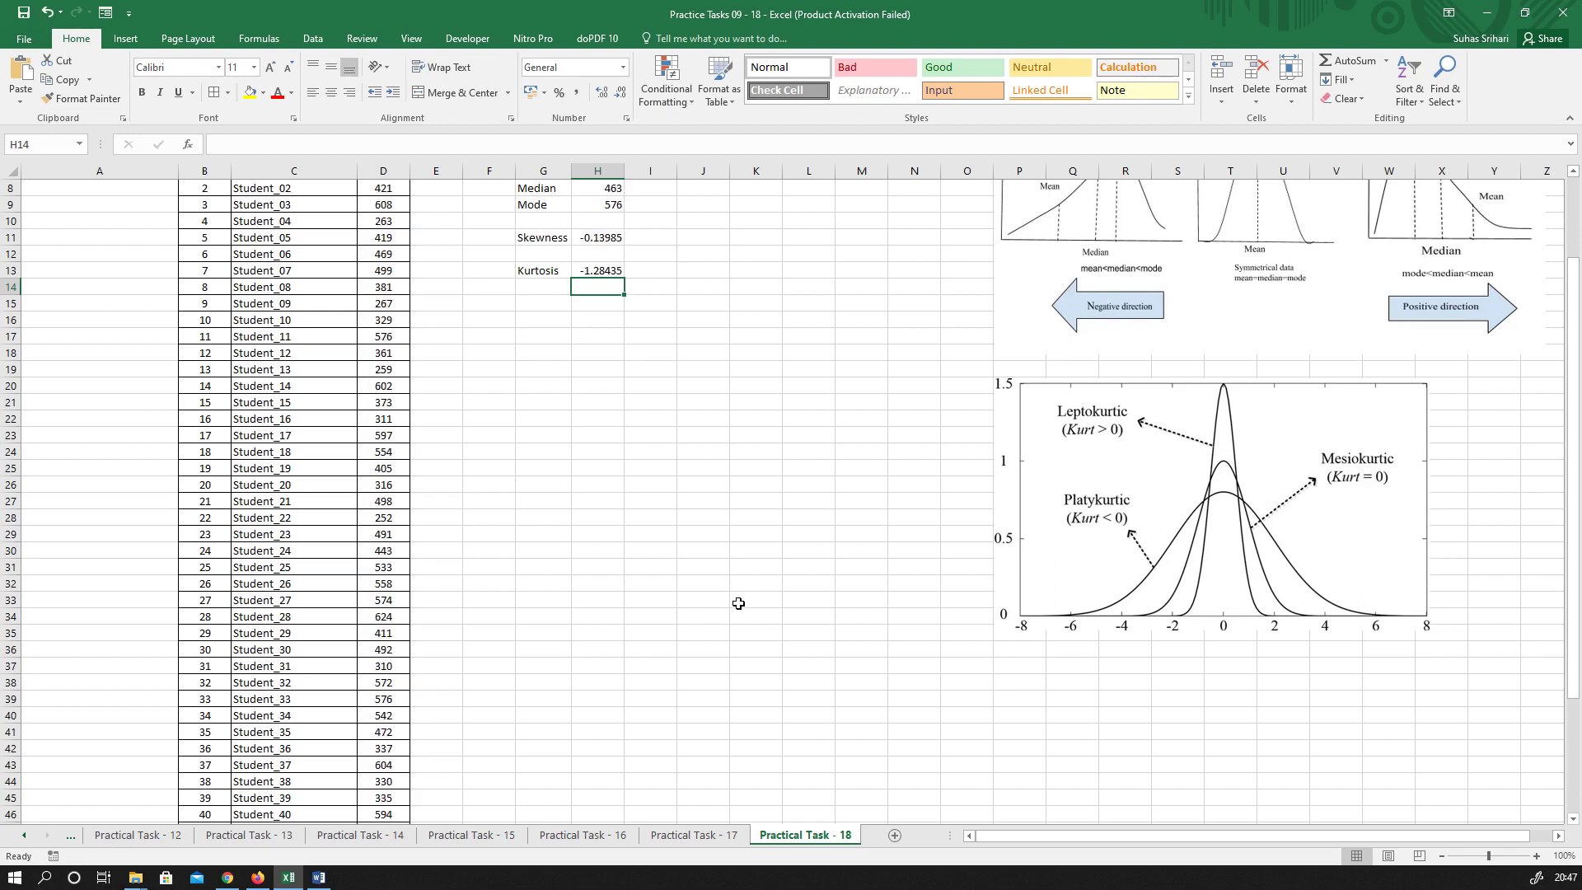
pyautogui.press('F9')
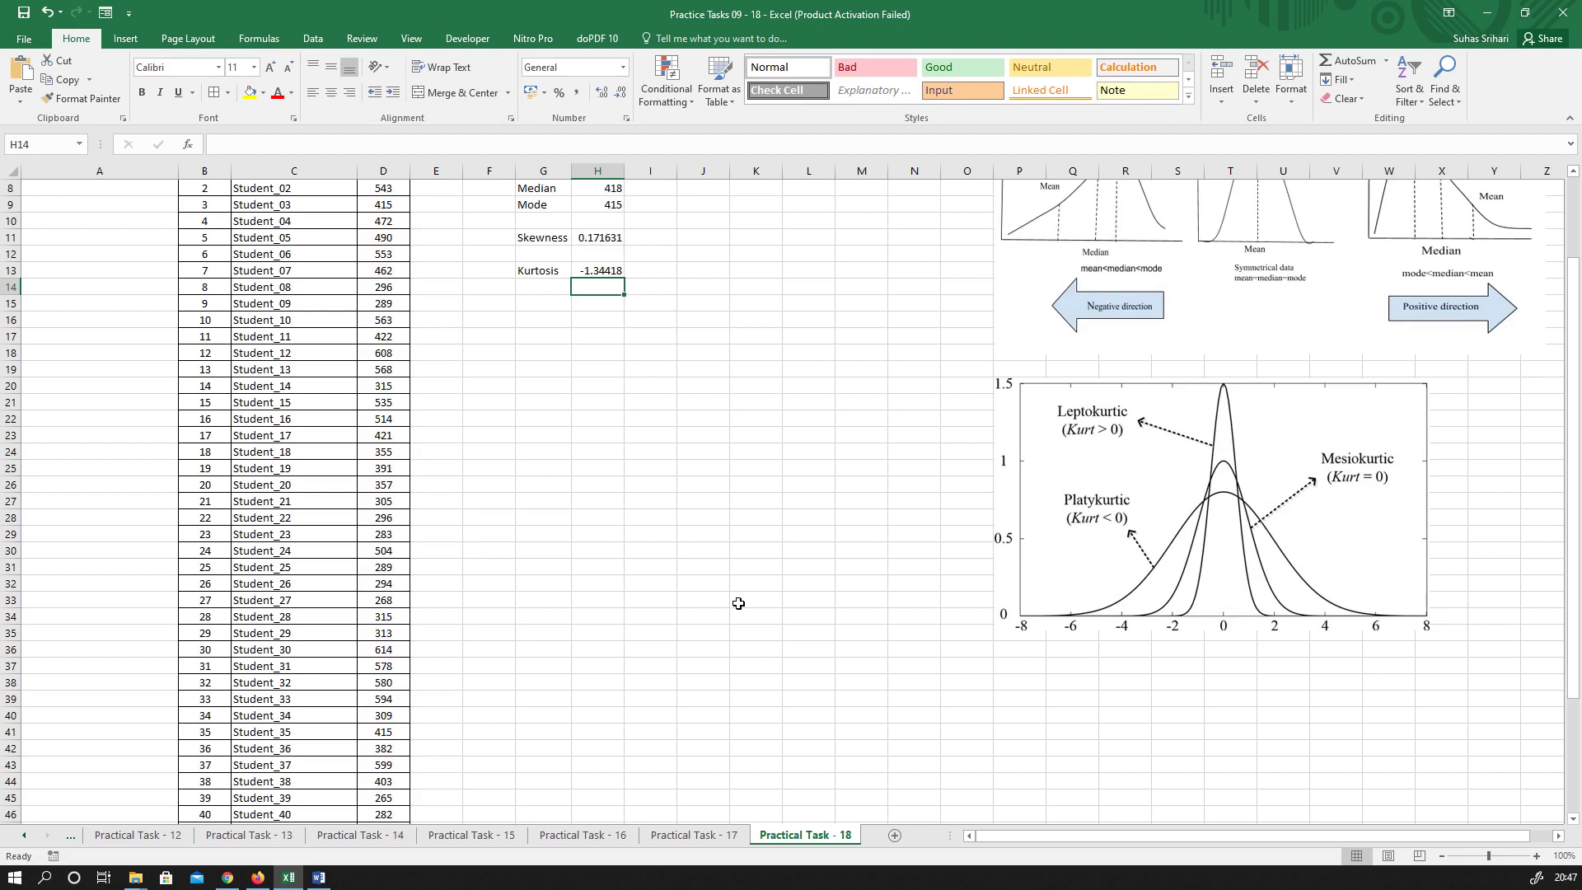
pyautogui.press('F9')
pyautogui.press('F9')
pyautogui.press('F9')
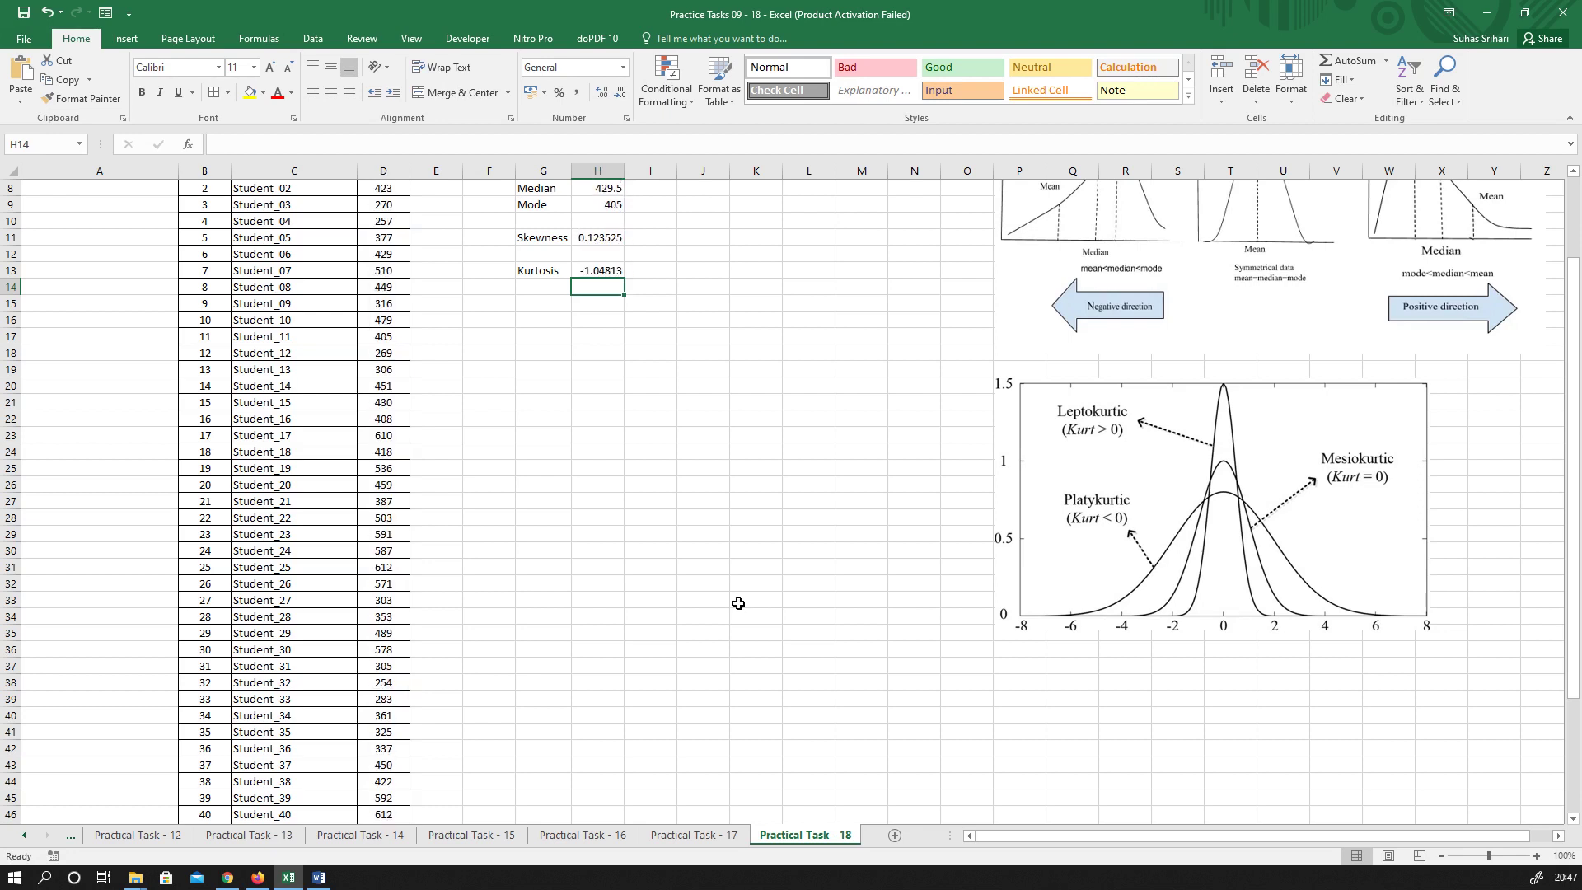
pyautogui.press('F9')
pyautogui.press('F9')
pyautogui.press('F9')
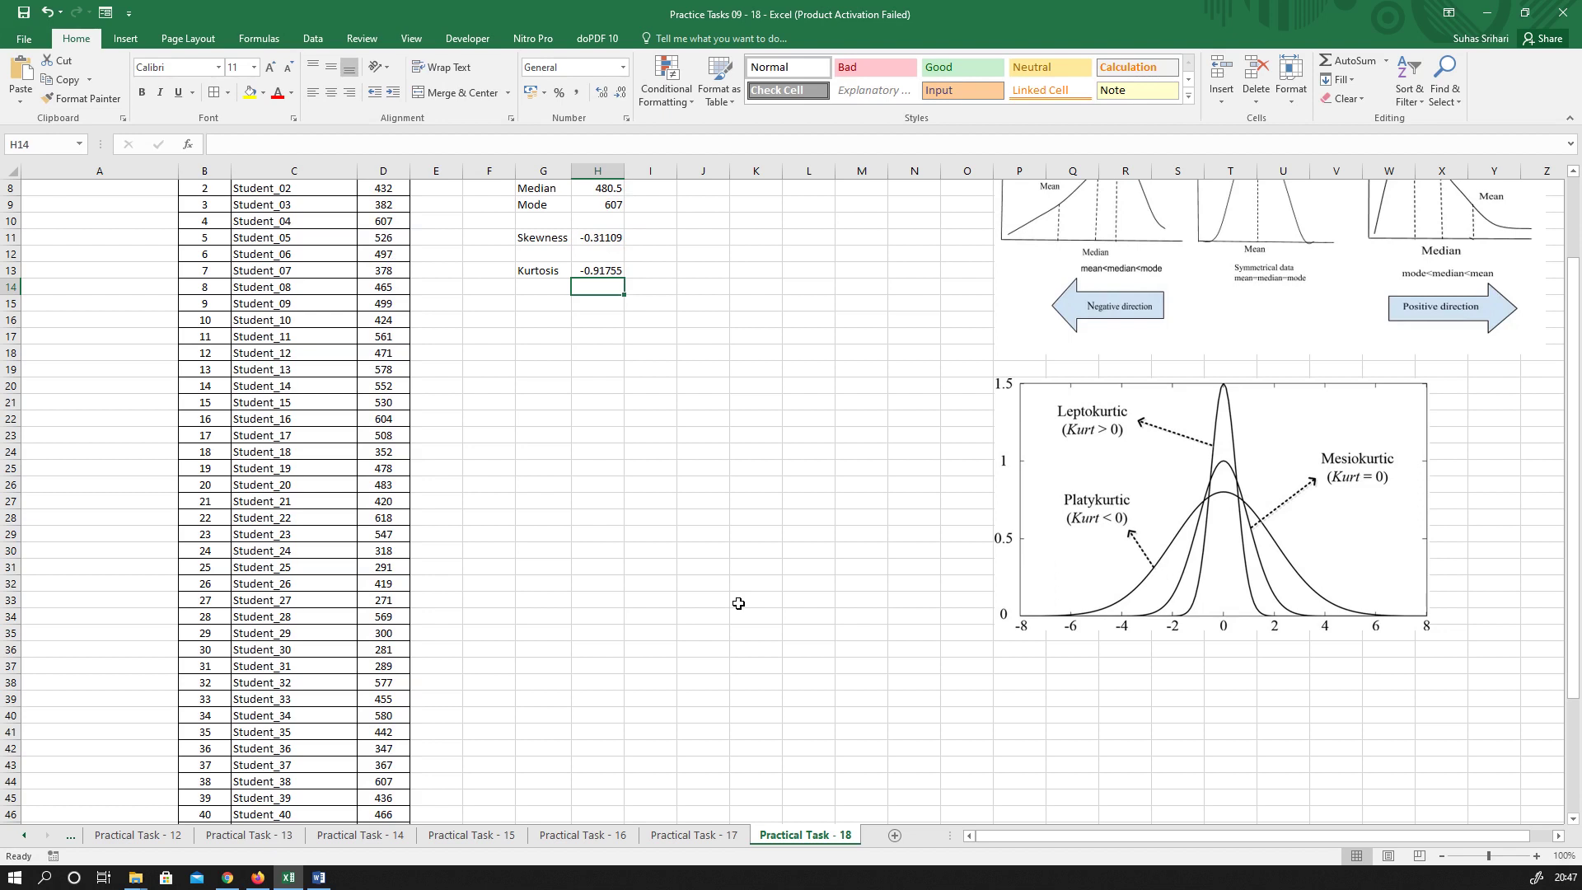
pyautogui.press('F9')
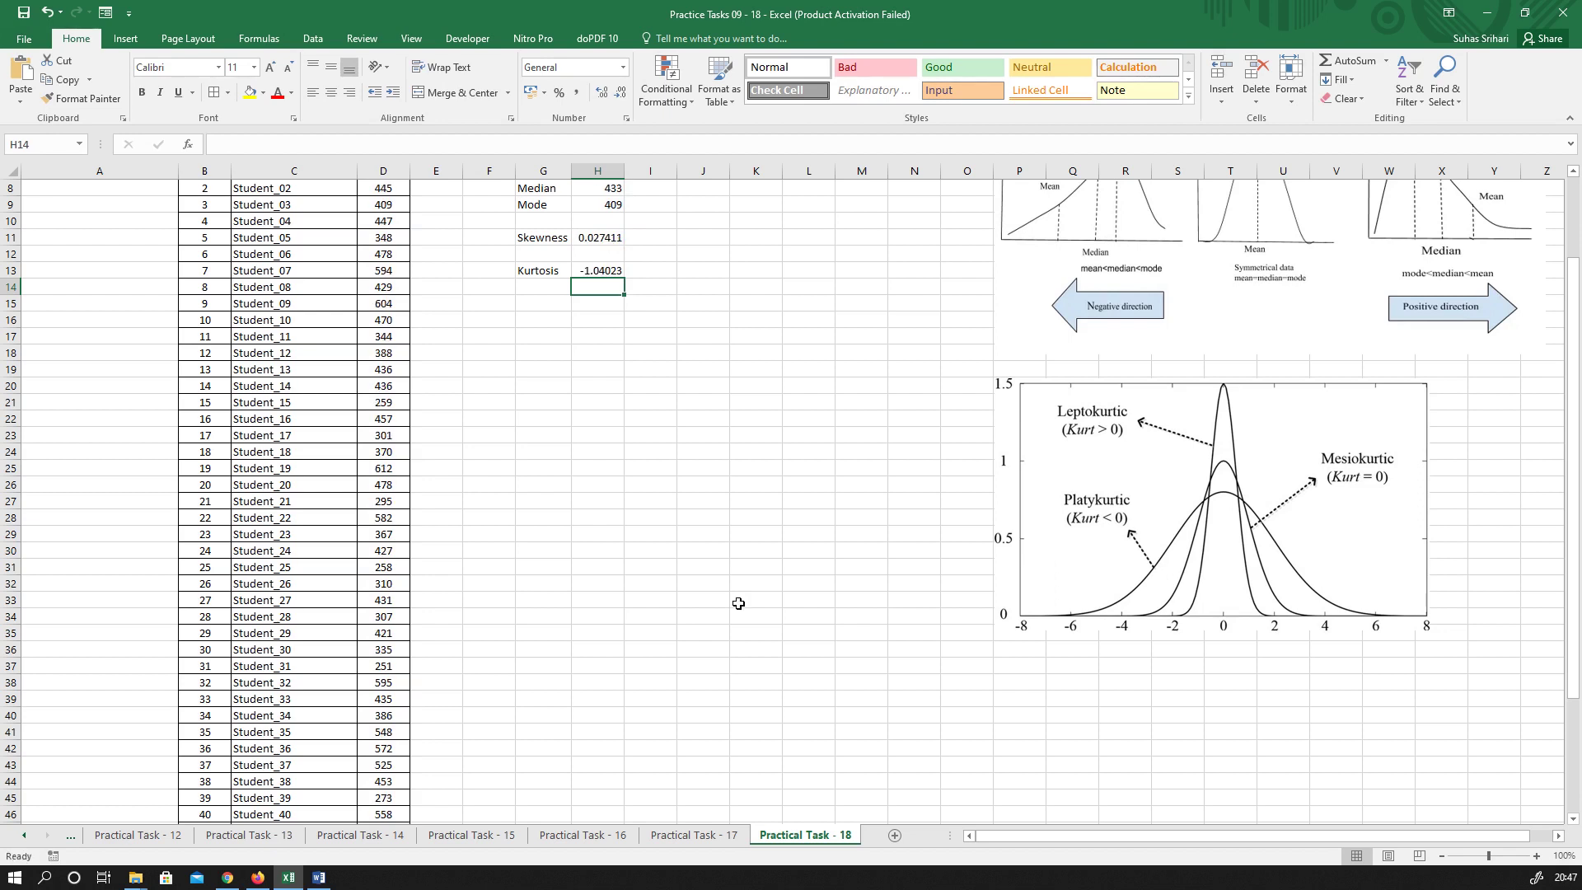
pyautogui.press('F9')
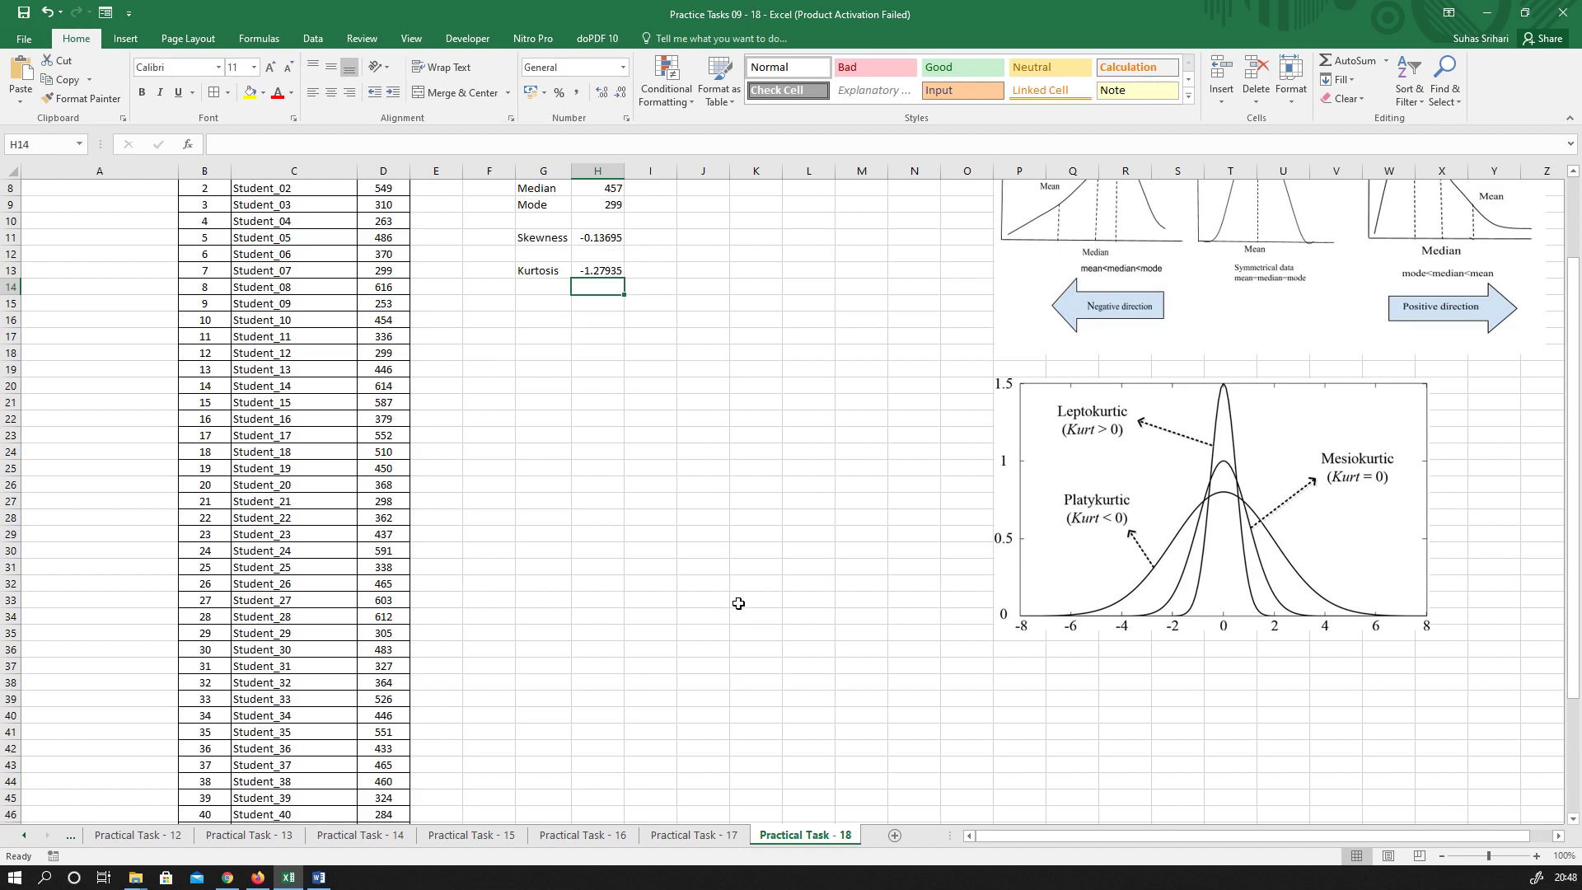
pyautogui.press('F9')
pyautogui.press('F9')
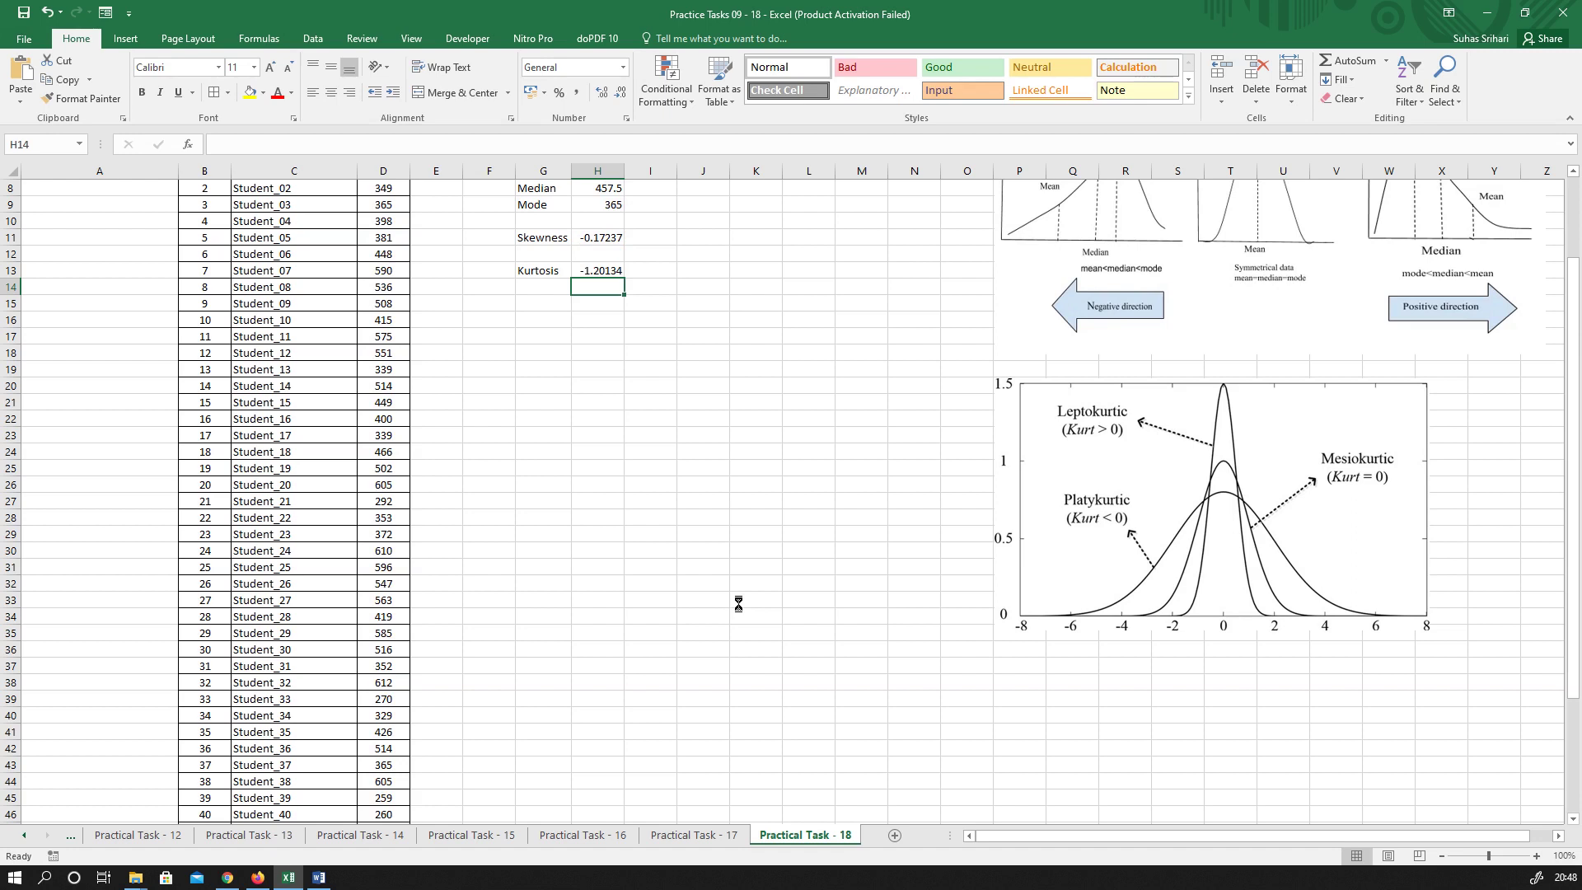
pyautogui.press('F9')
pyautogui.press('F9')
pyautogui.press('F9')
pyautogui.press('F9')
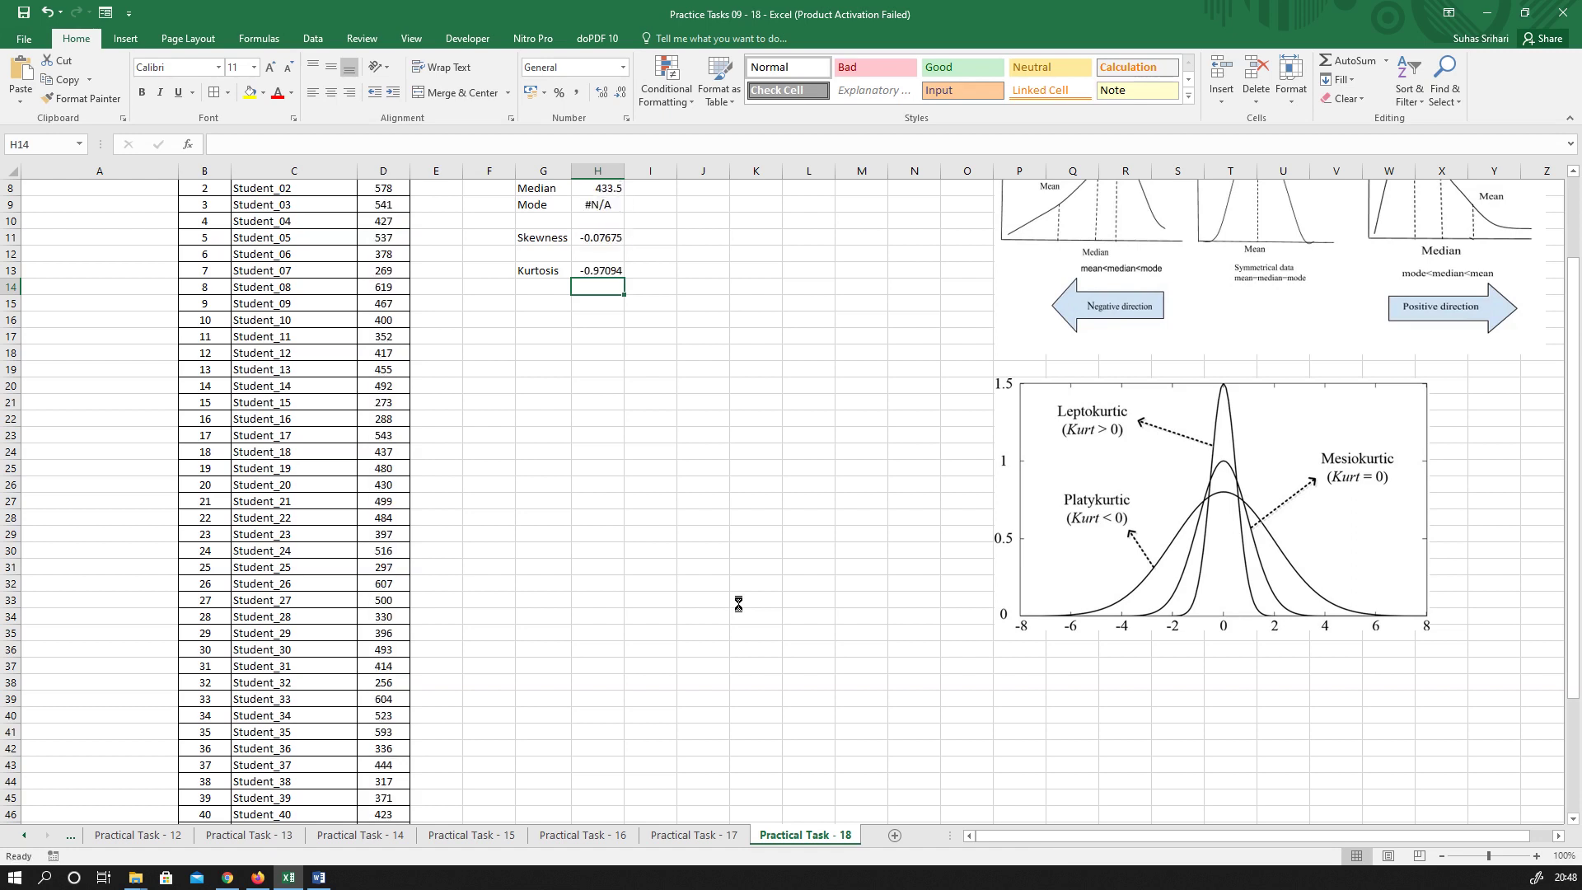
pyautogui.press('F9')
pyautogui.press('F9')
pyautogui.press('F9')
pyautogui.press('F9')
pyautogui.press('F9')
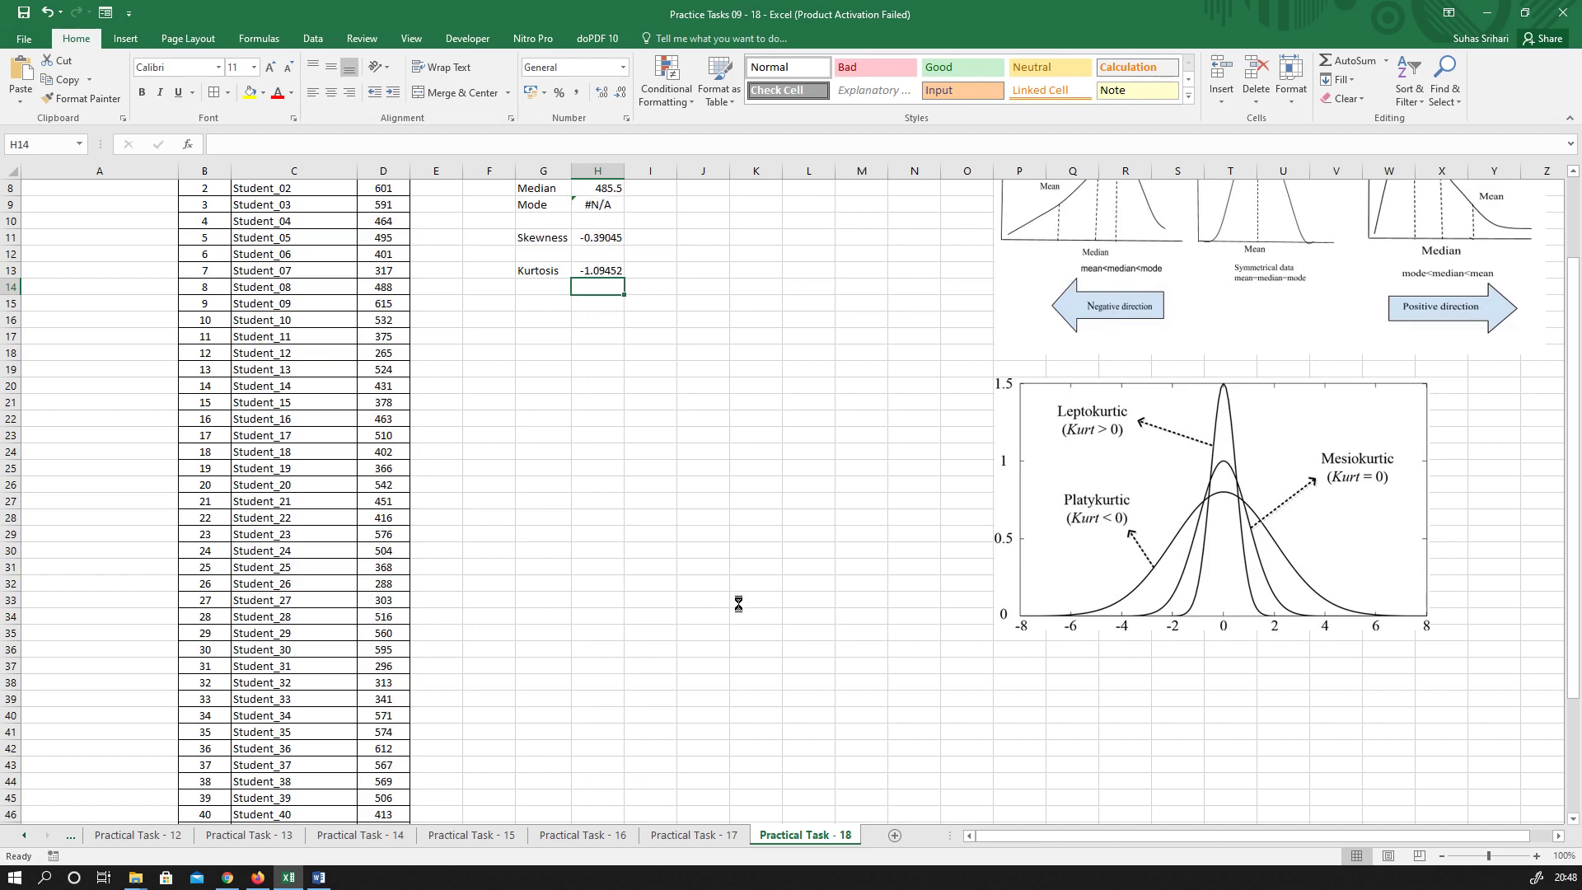
pyautogui.press('F9')
# Make the skewness and kurtosis labels and values in G11:H13 bold
pyautogui.scroll(3, 739, 603)
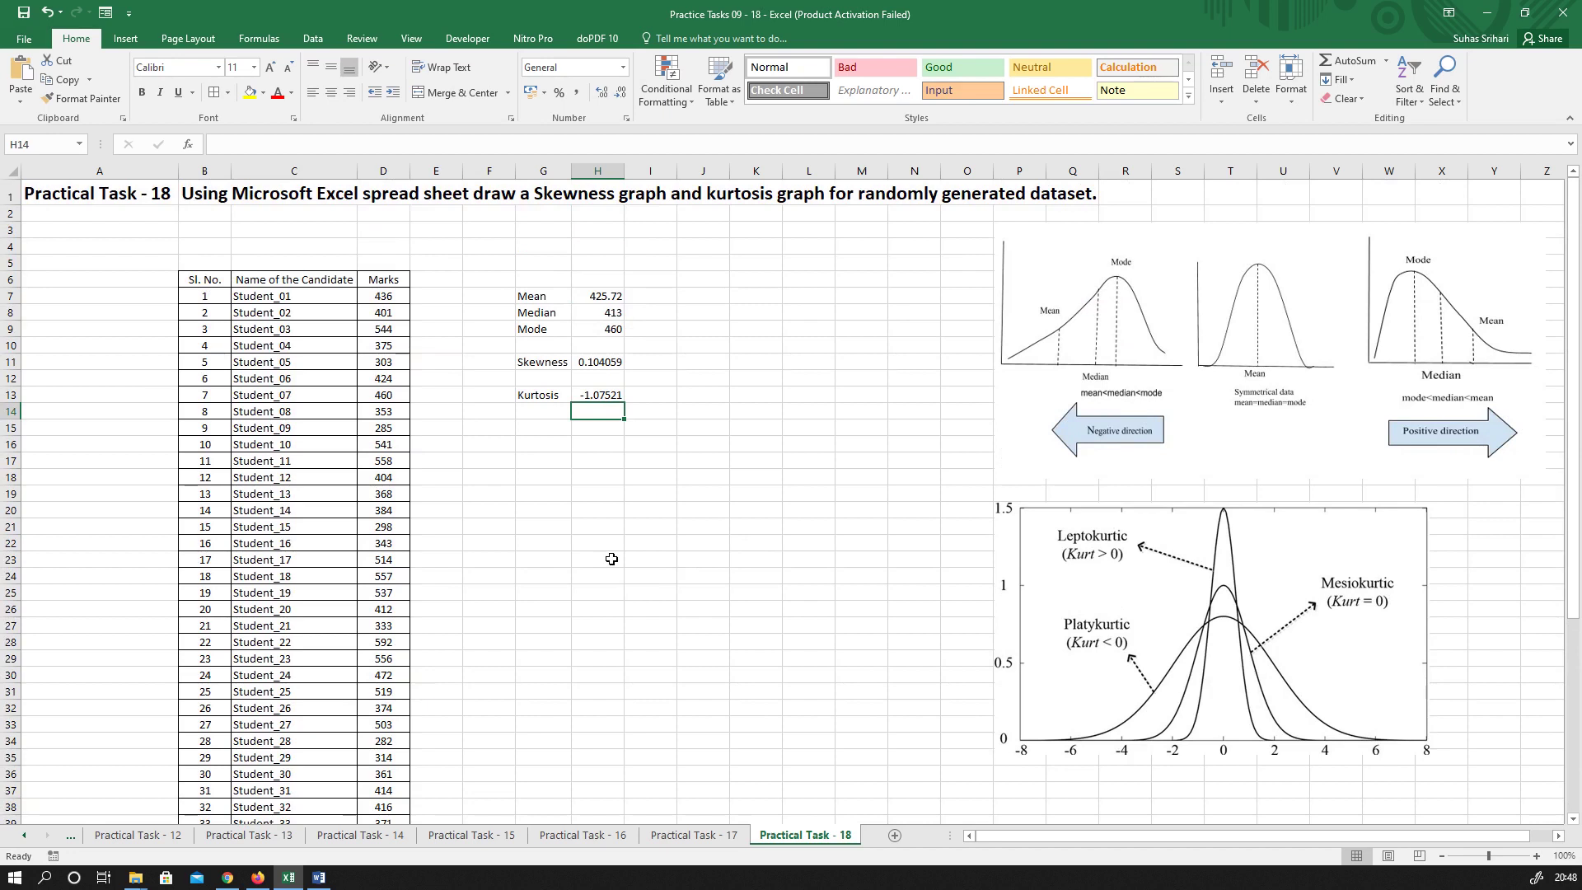
pyautogui.moveTo(542, 362); pyautogui.dragTo(585, 394)
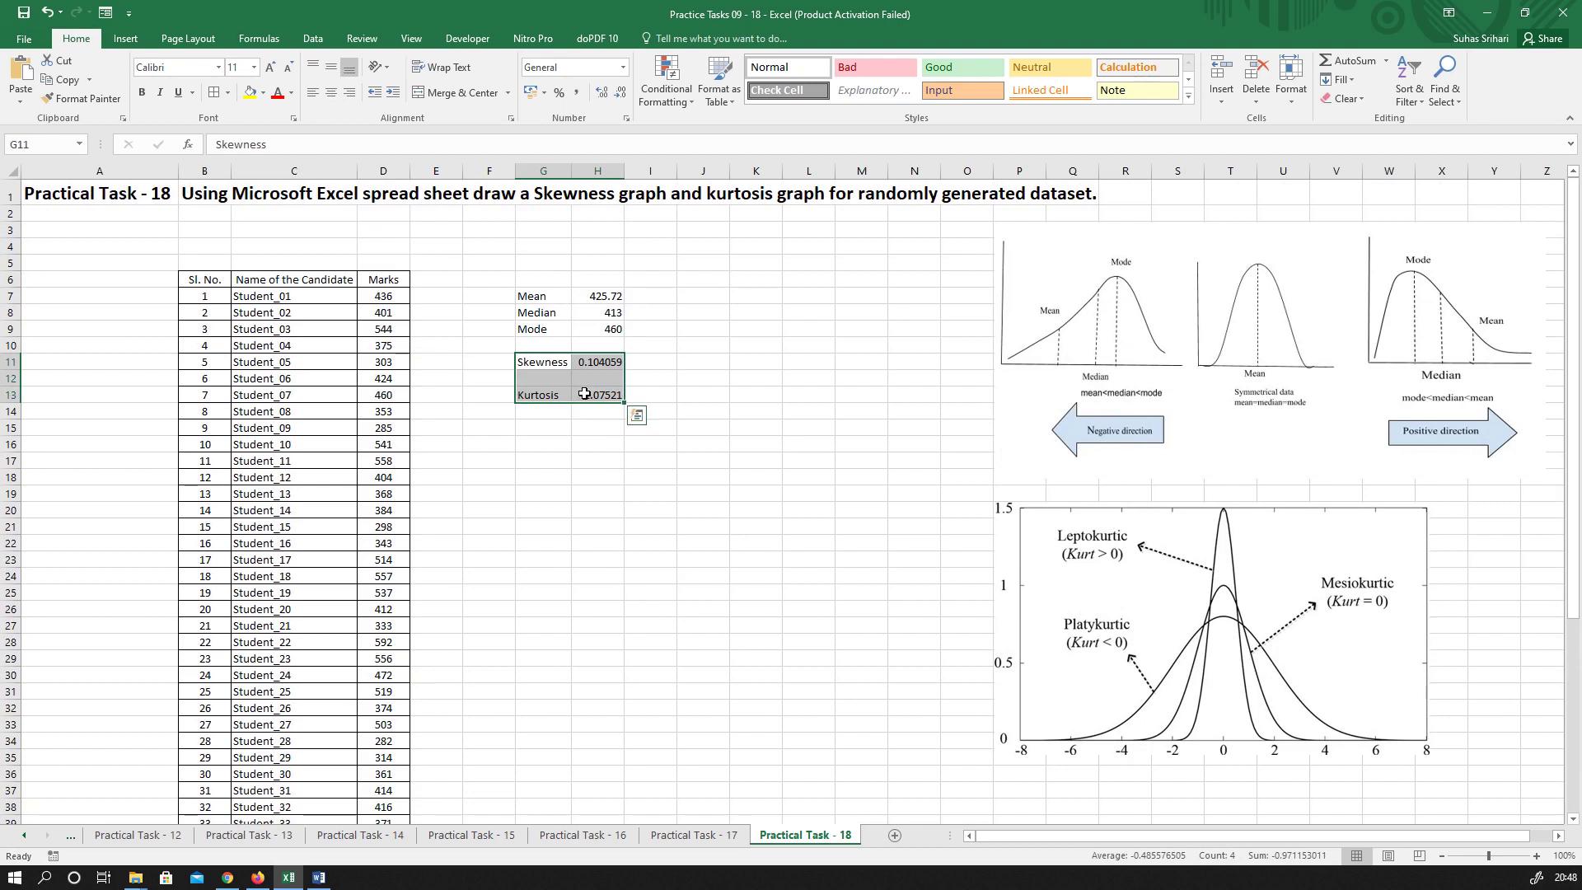
pyautogui.click(142, 92)
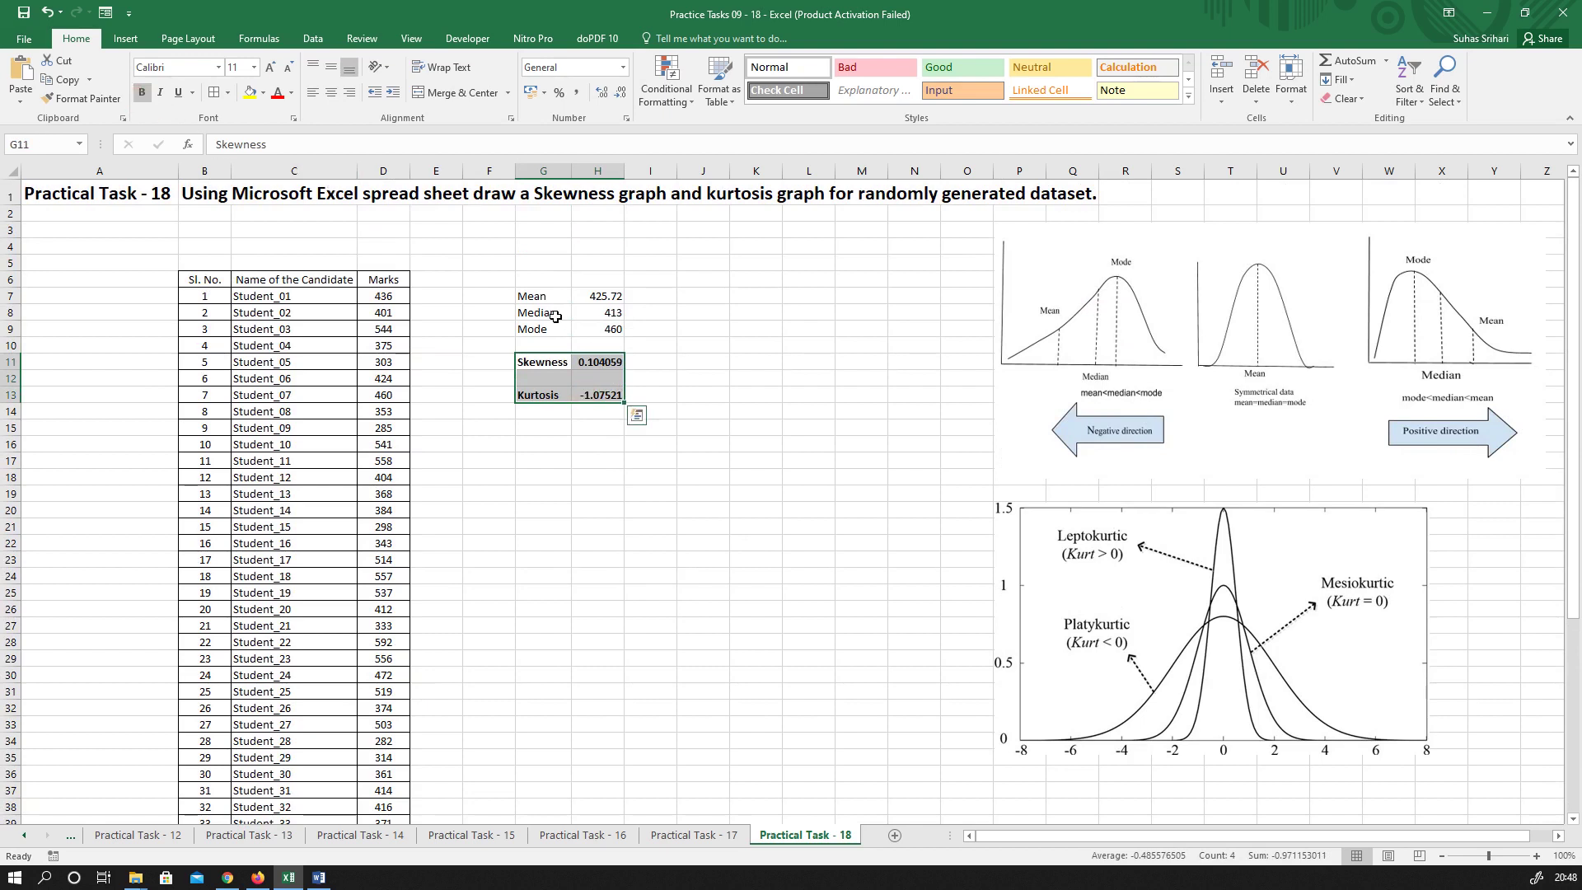
# Apply all borders to the statistics cells G7:H9, G11:H11 and G13:H13
pyautogui.moveTo(547, 299); pyautogui.dragTo(589, 325)
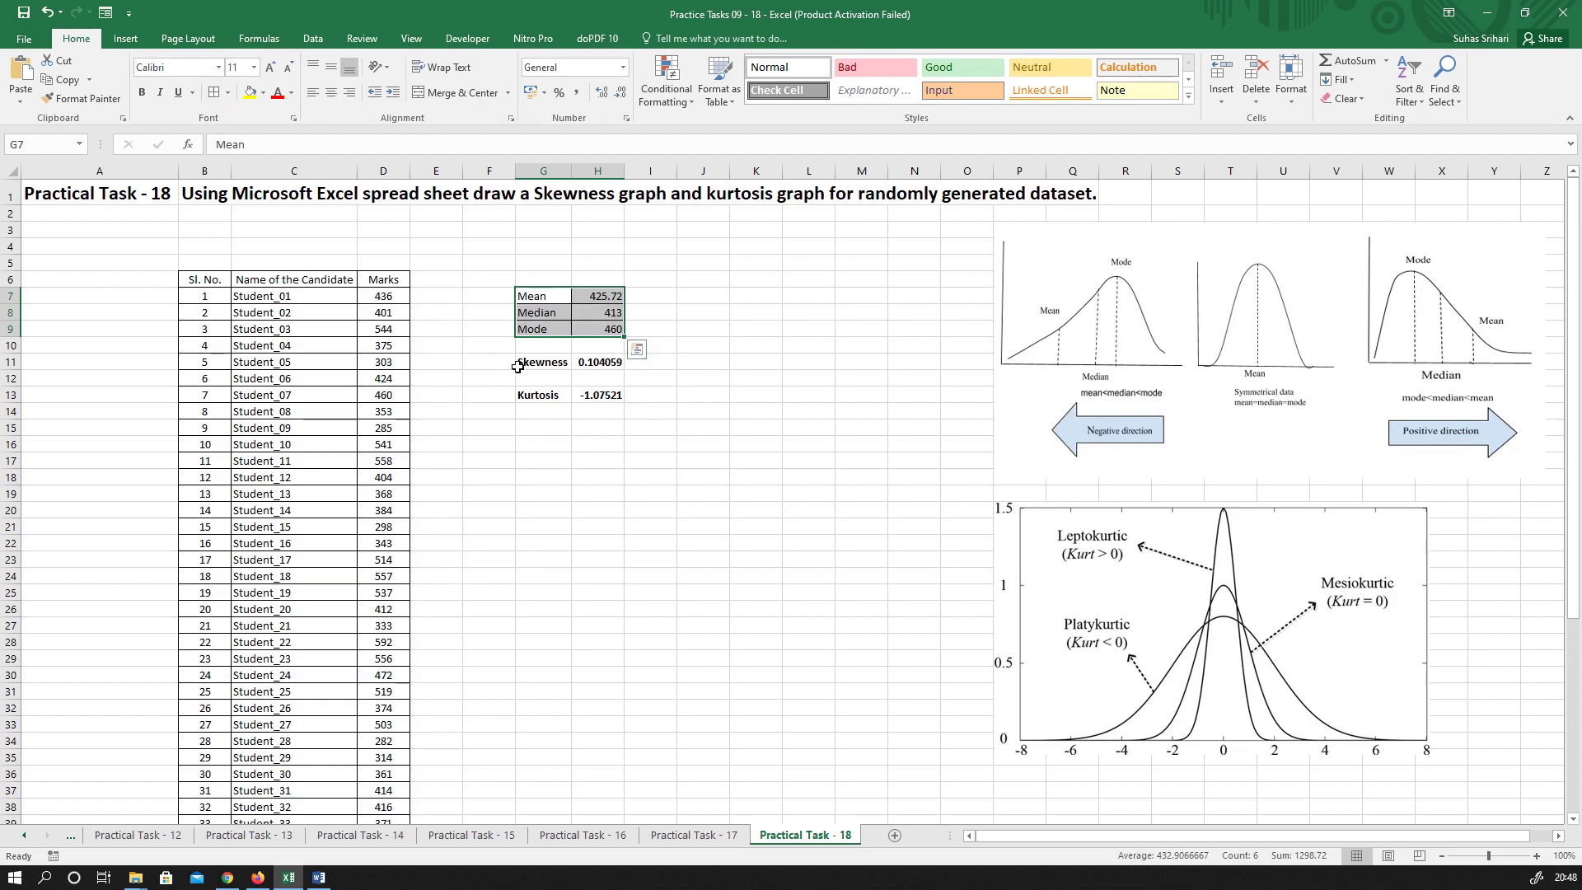
pyautogui.moveTo(517, 366); pyautogui.dragTo(601, 364)
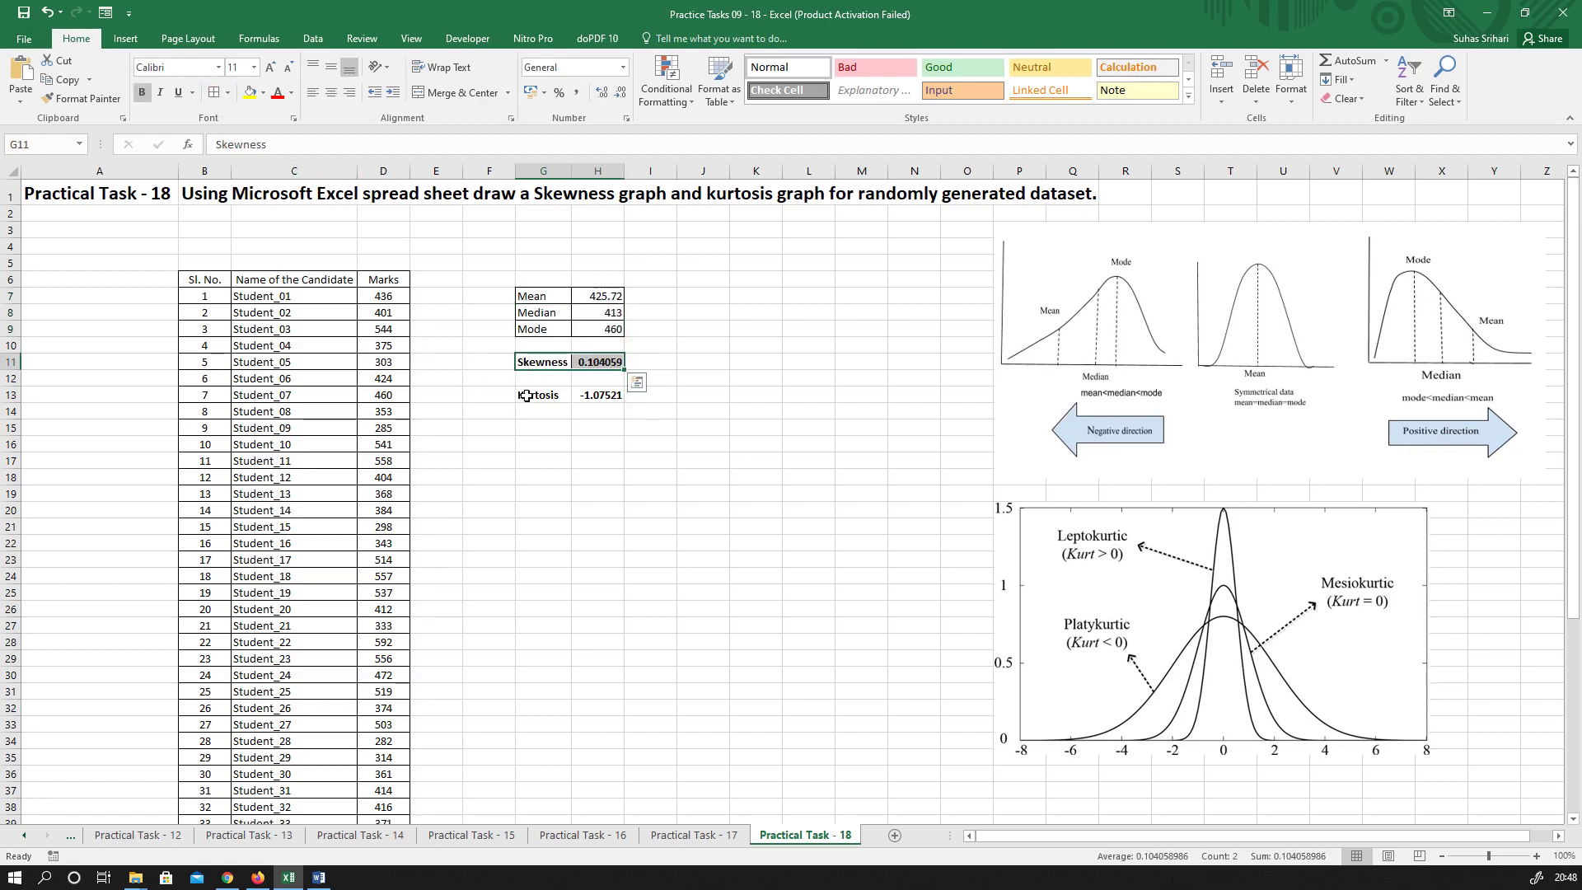
pyautogui.moveTo(526, 397); pyautogui.dragTo(602, 396)
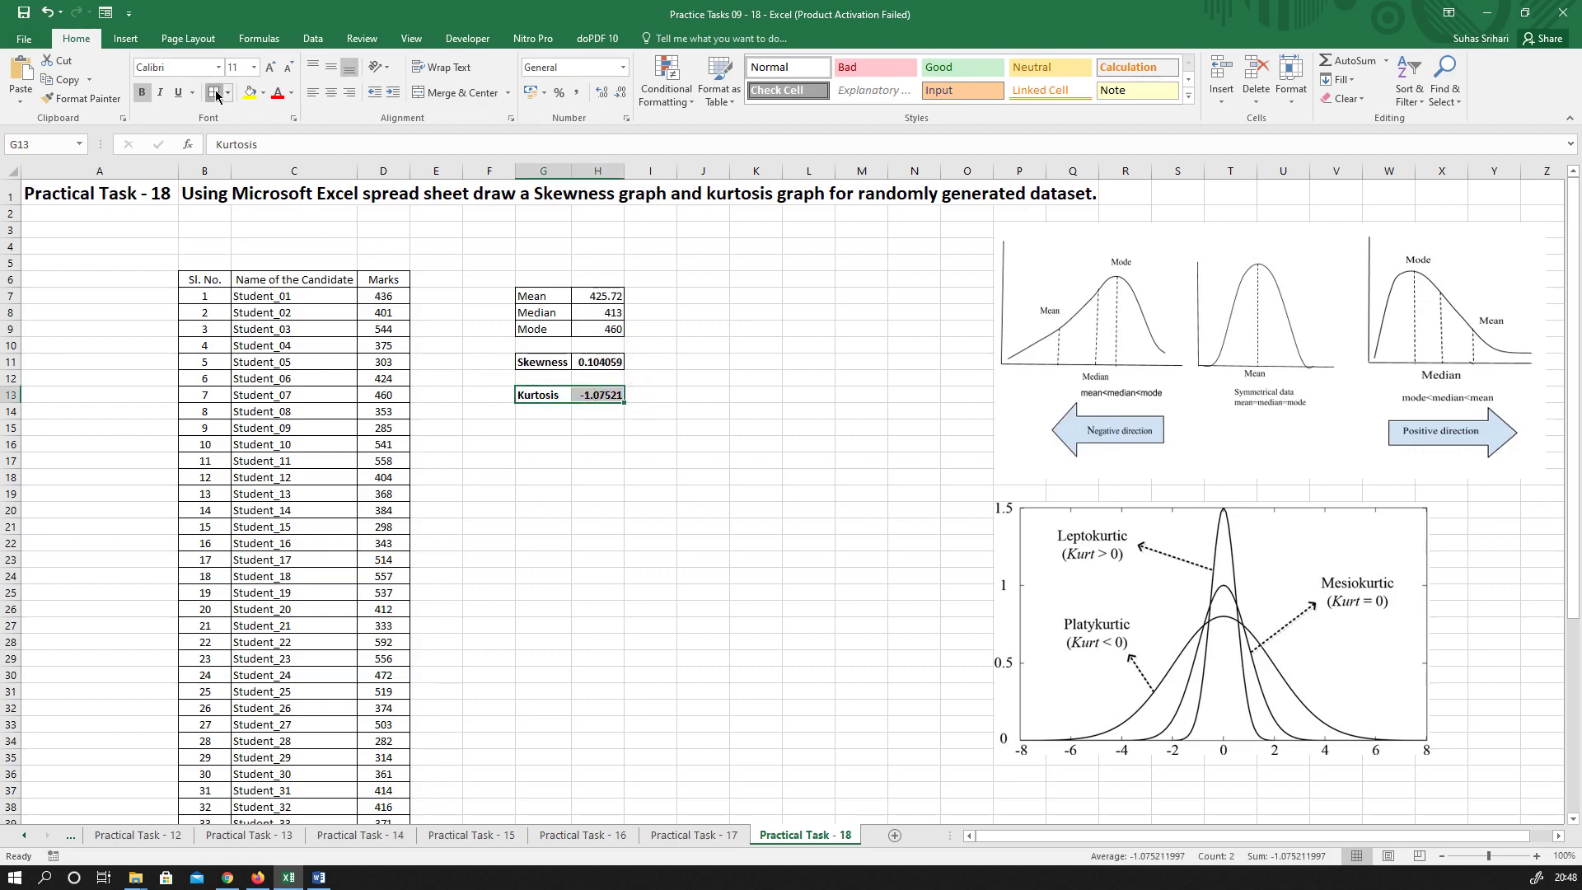
# Make the mean, median and mode labels and values in G7:H9 bold
pyautogui.moveTo(550, 296); pyautogui.dragTo(582, 330)
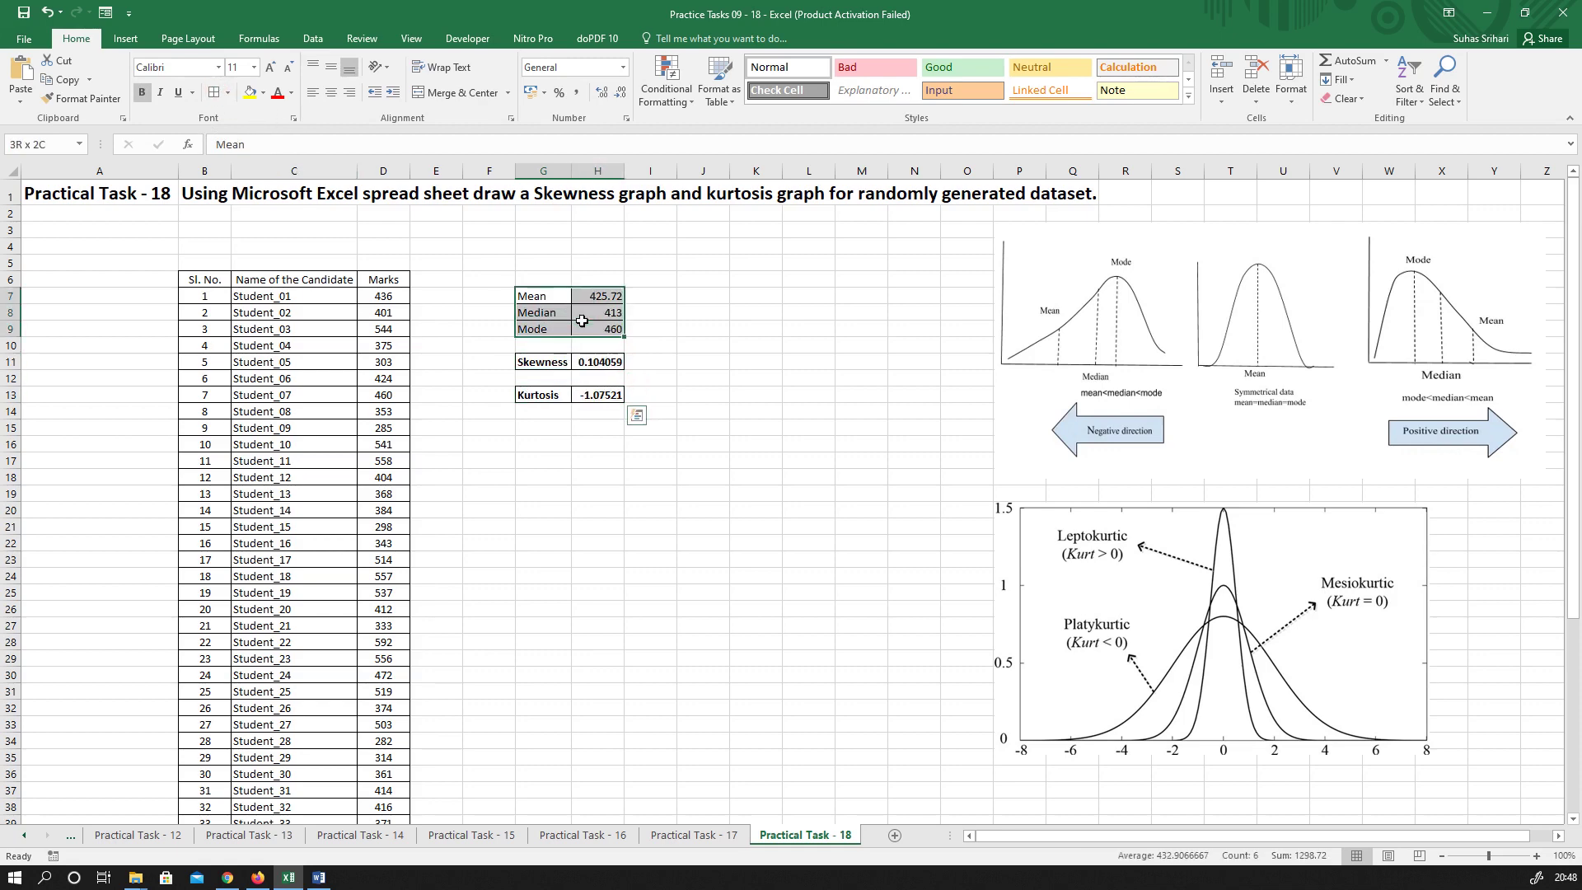
pyautogui.click(142, 92)
pyautogui.click(655, 356)
pyautogui.click(699, 496)
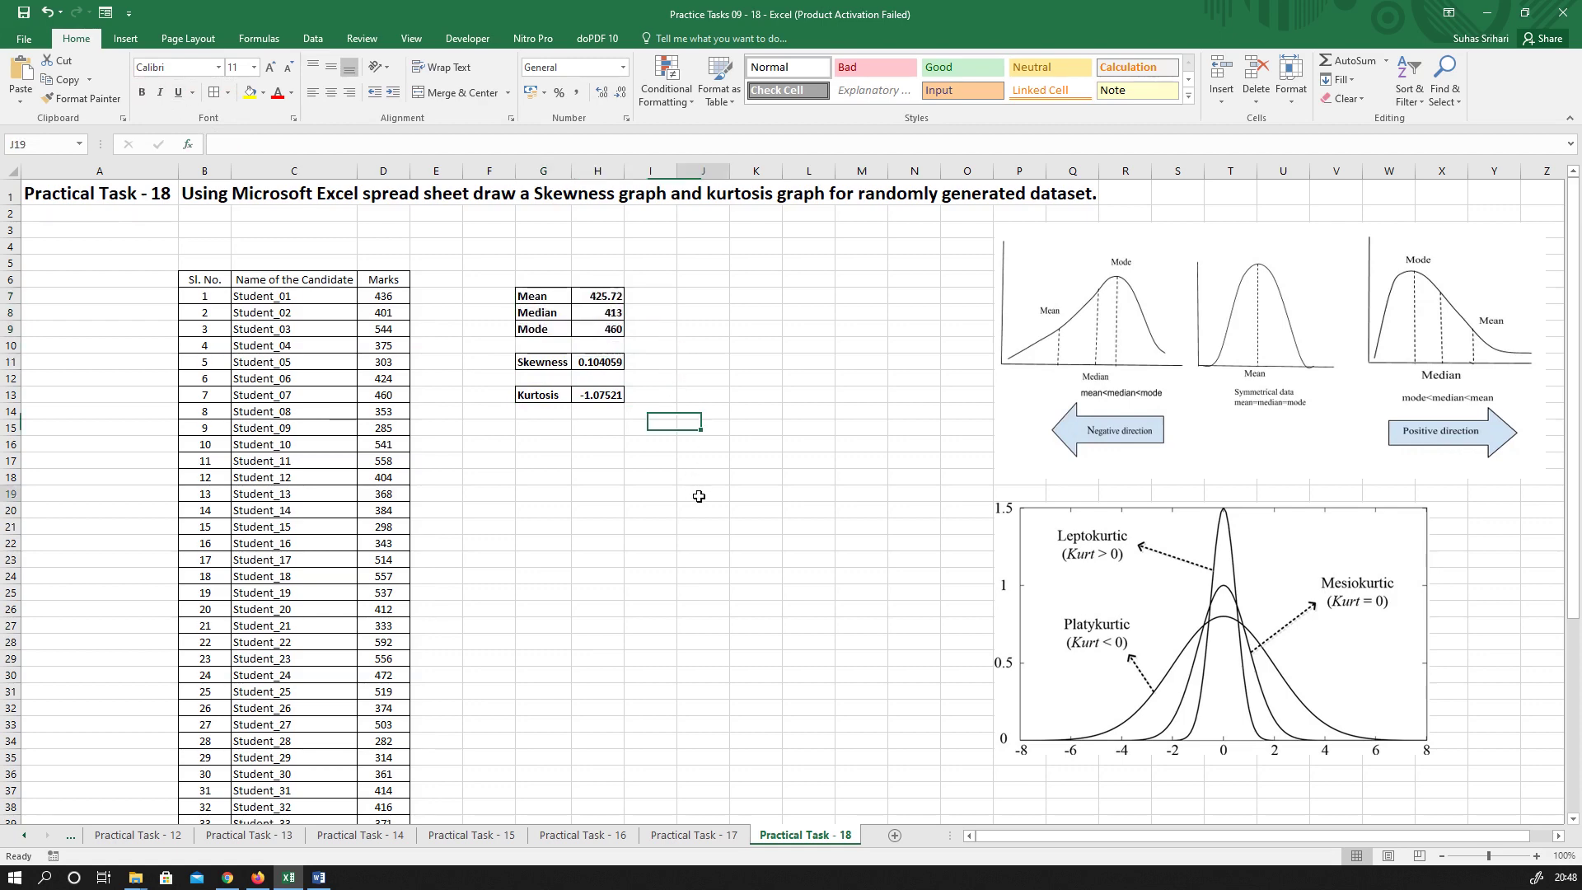